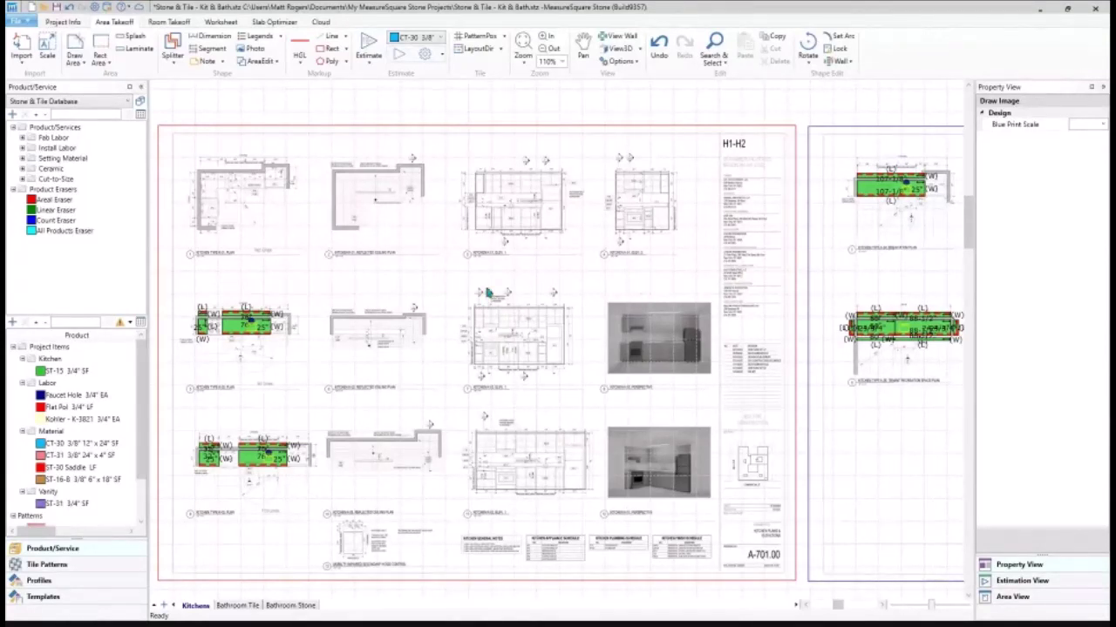
Step: Draw the L-shaped countertop area on the Kitchen Type K-01 plan, 102" by 85" overall with 25" deep legs
scroll(206, 179, up, 5)
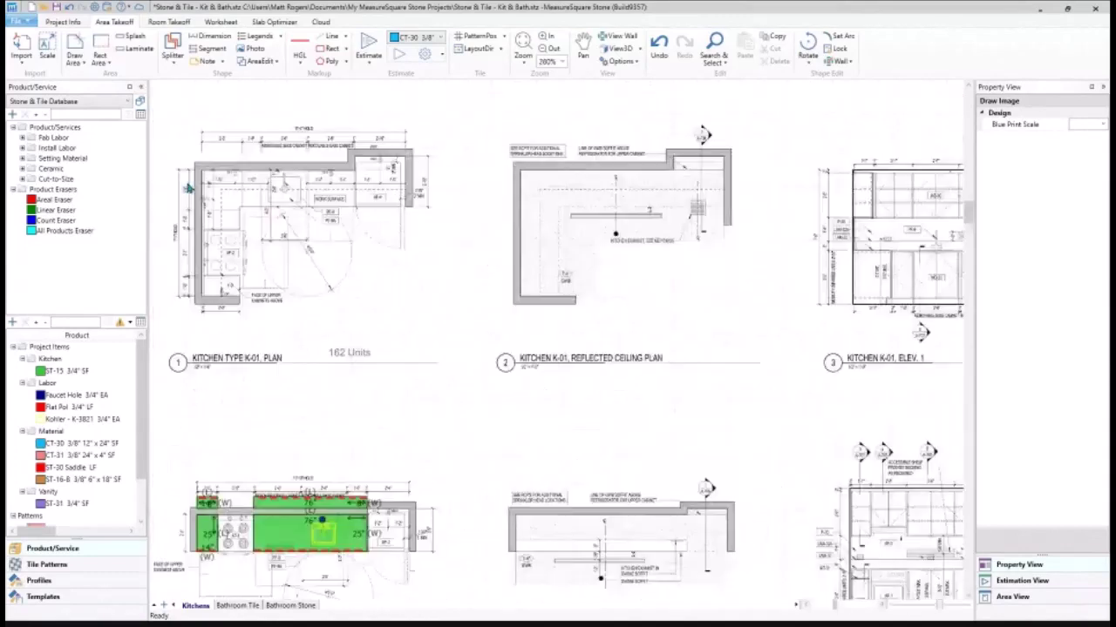
scroll(188, 188, up, 5)
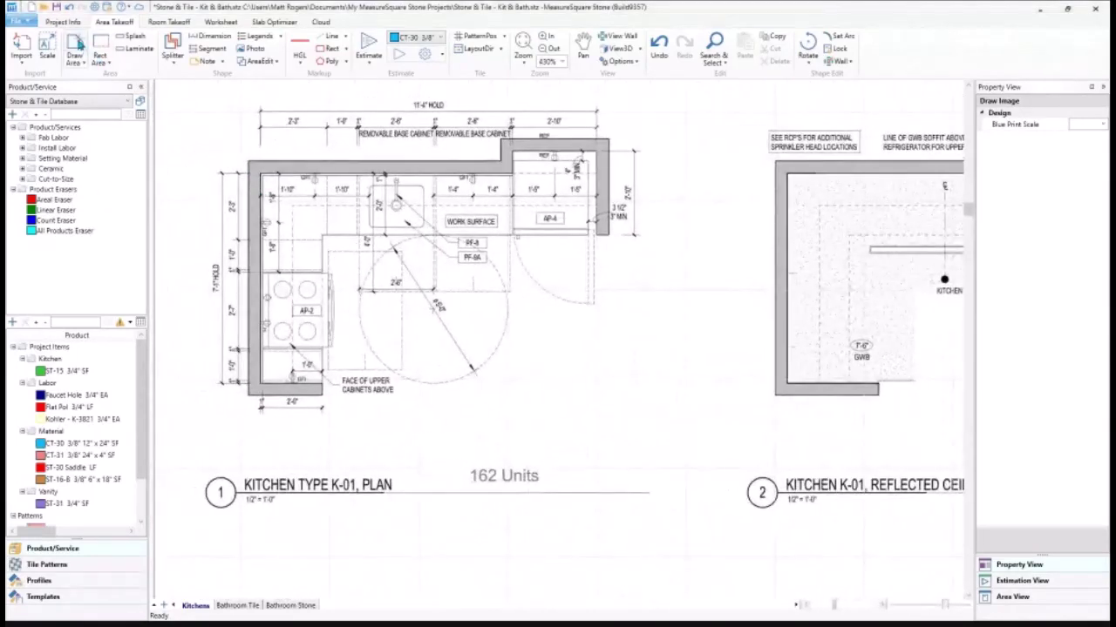
click(77, 45)
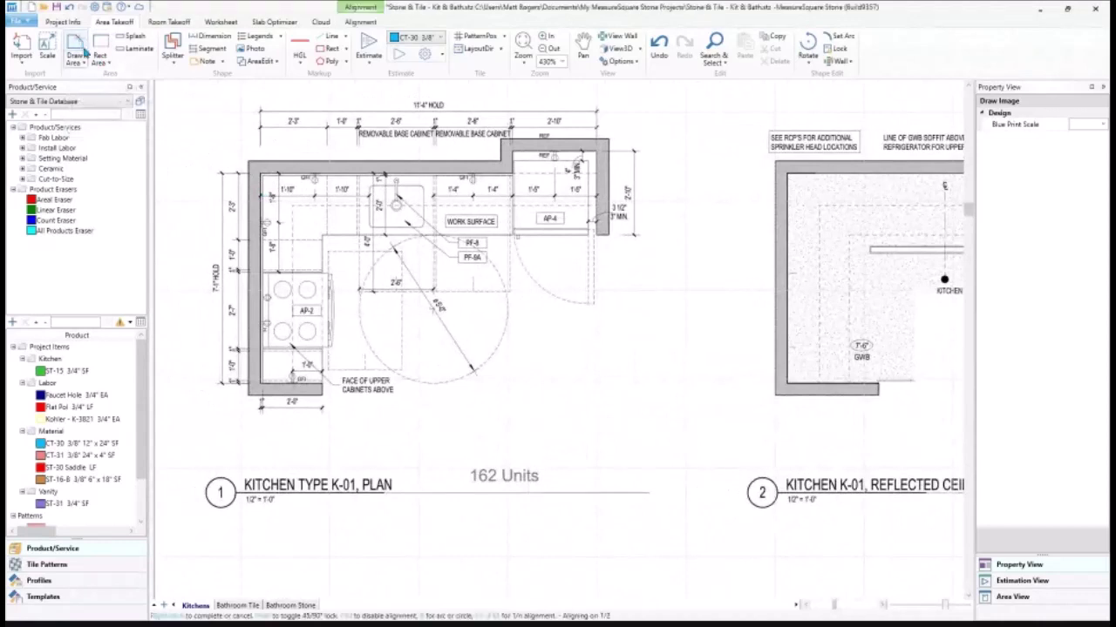
click(260, 175)
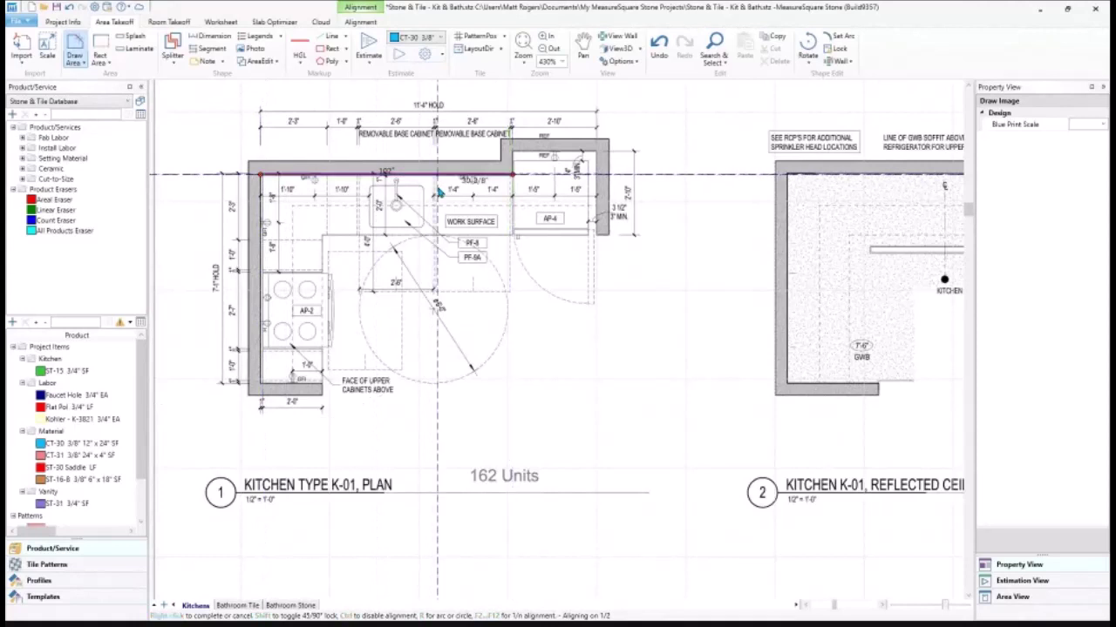
click(512, 175)
click(513, 237)
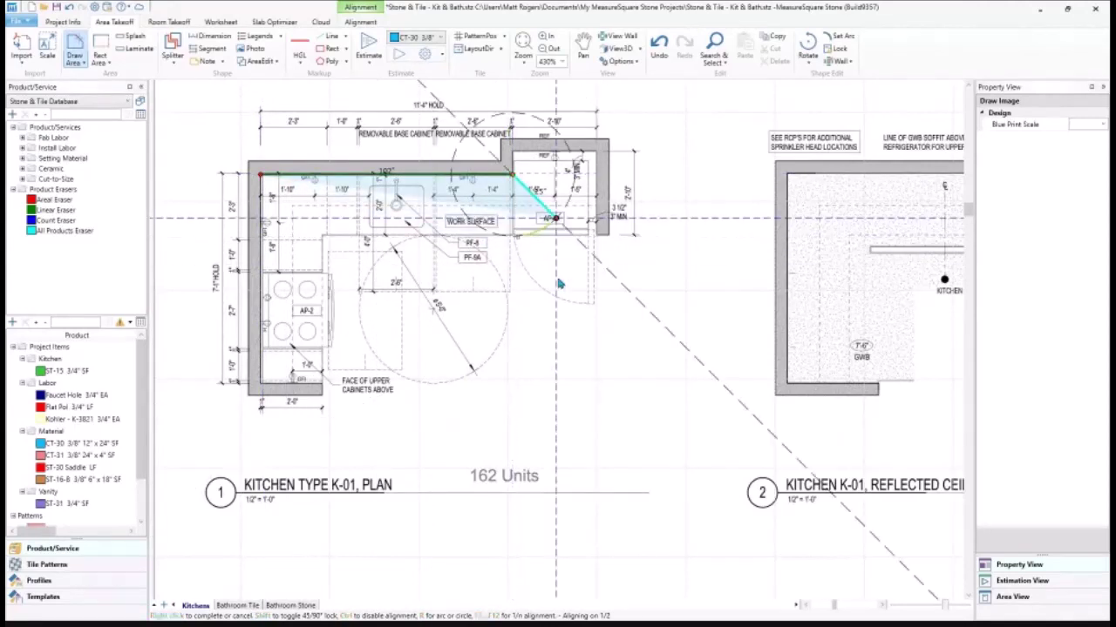
click(322, 236)
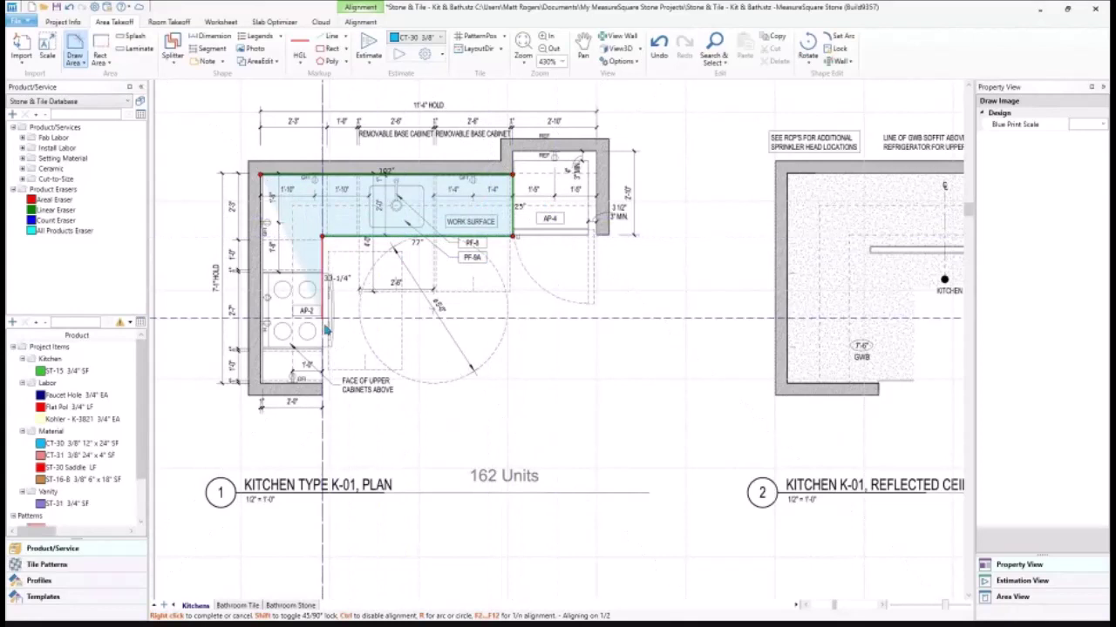
click(323, 384)
click(260, 384)
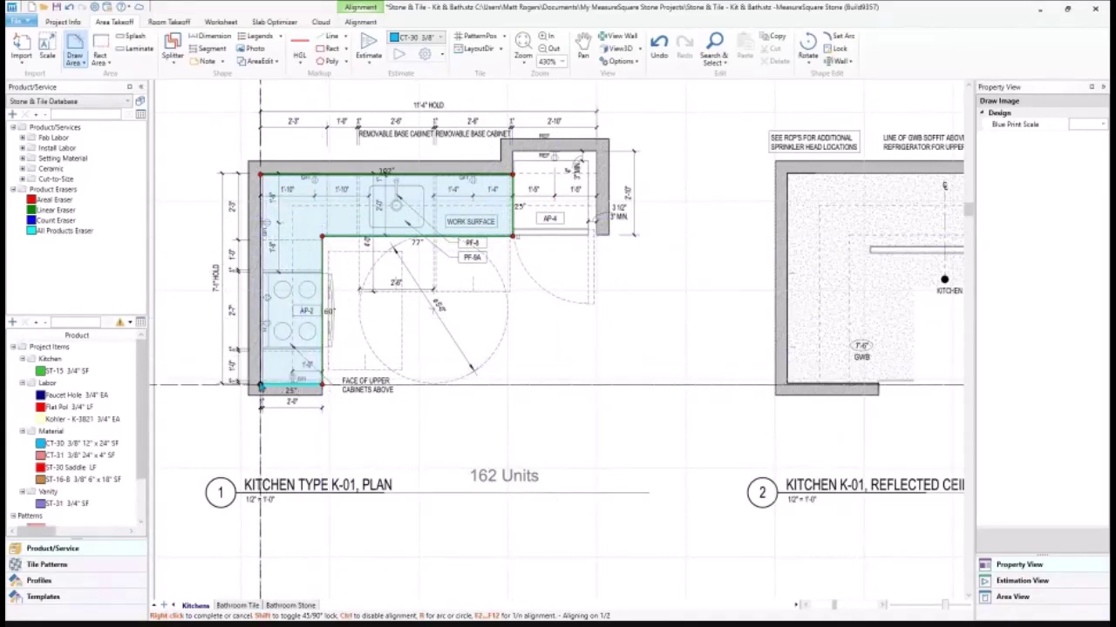
right_click(222, 314)
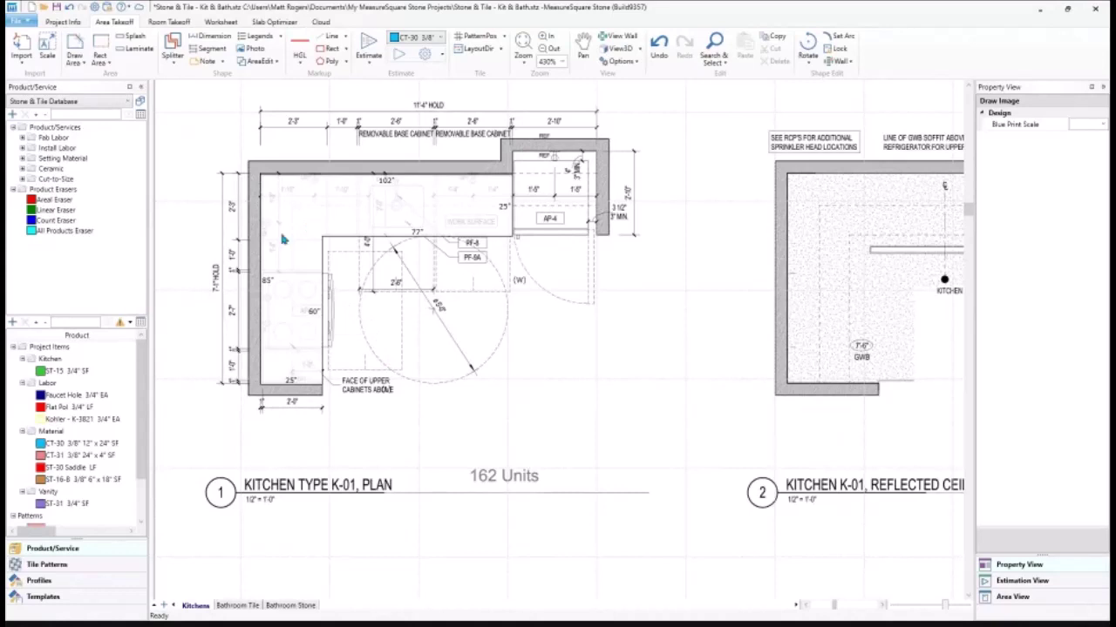
Step: Split the L-shaped countertop vertically at its inside corner, separating the 77" sink run from the range leg
click(175, 63)
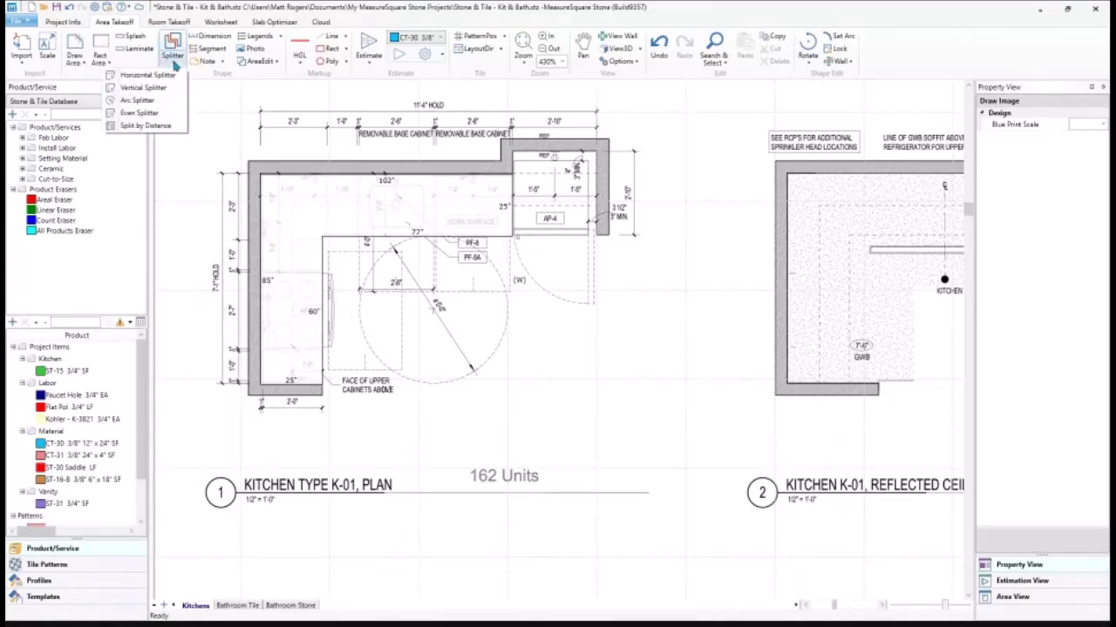
click(149, 88)
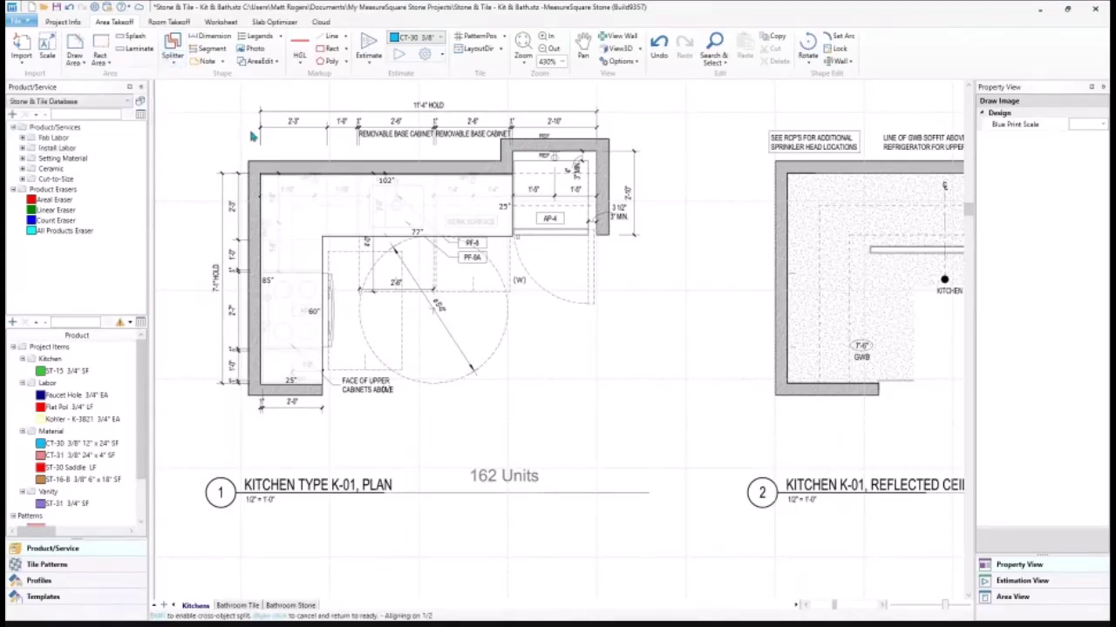
click(323, 238)
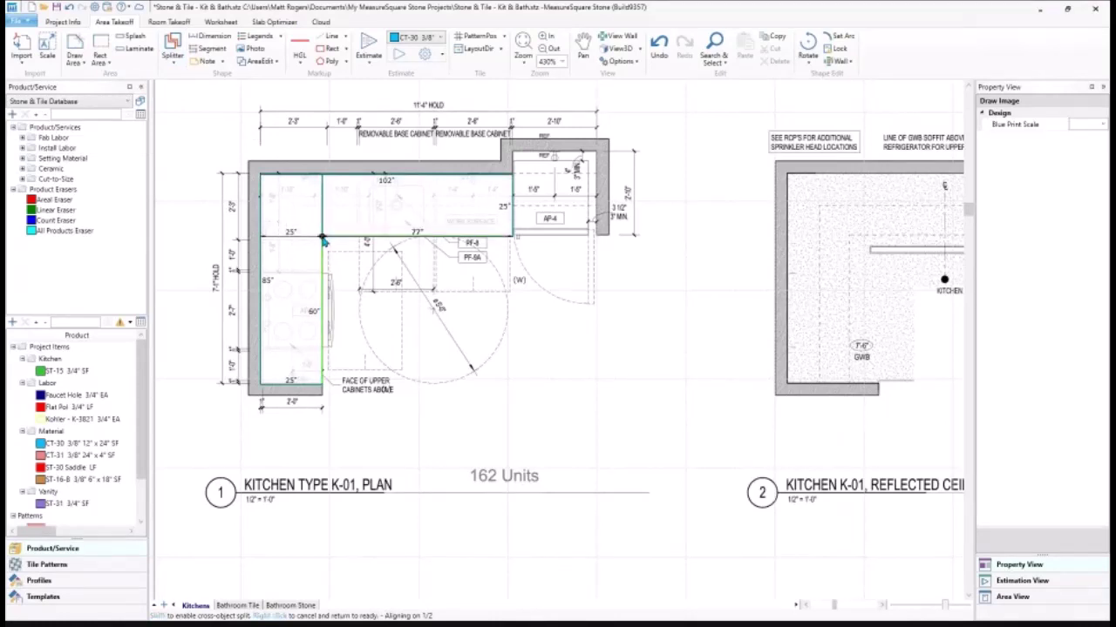
Step: Split the range leg horizontally along both sides of the range and remove the range section, leaving 40" and 14-3/4" counter pieces
click(174, 63)
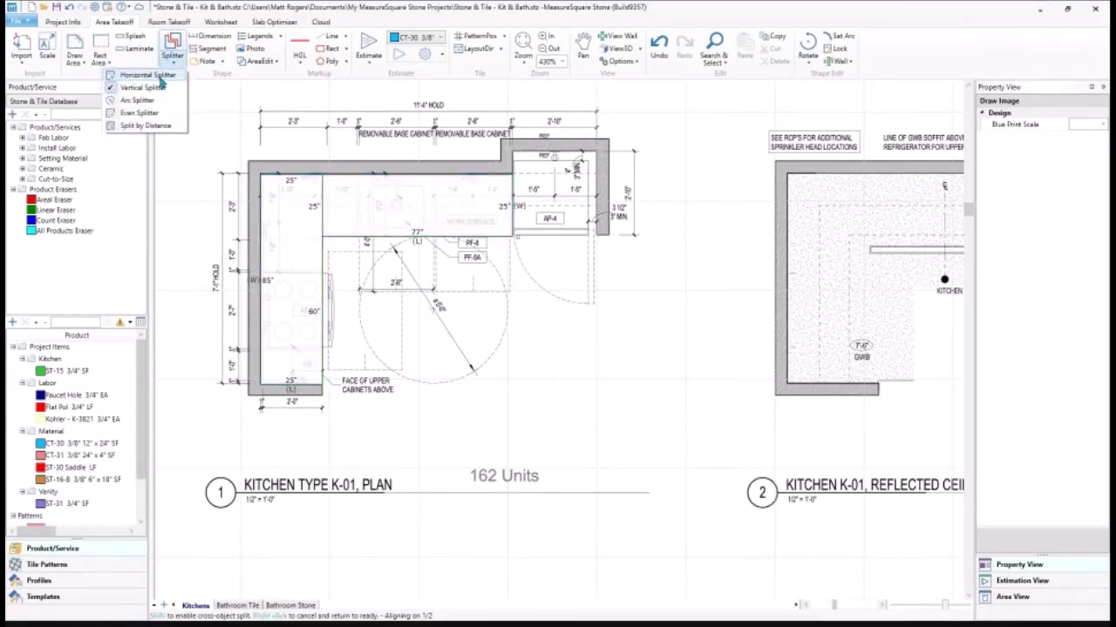
click(161, 76)
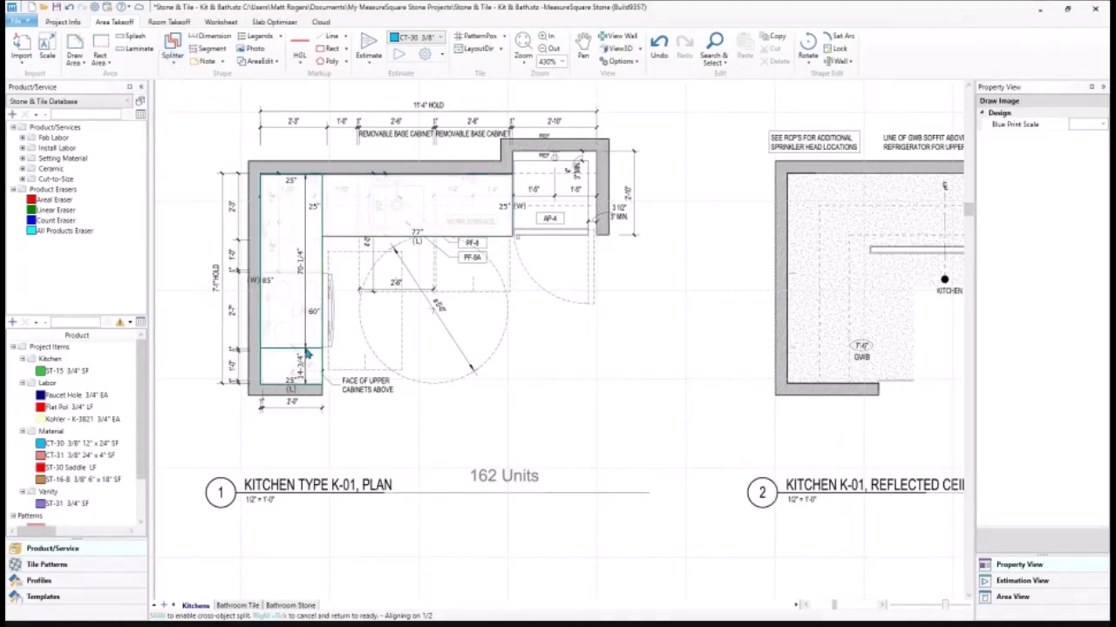
click(306, 350)
click(302, 318)
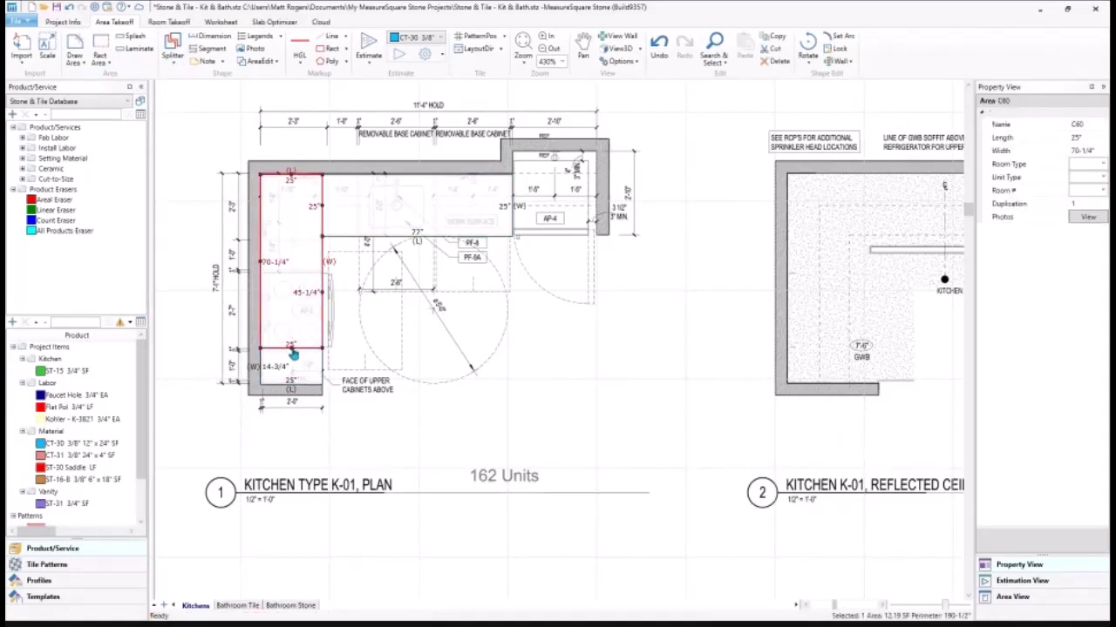
key(Return)
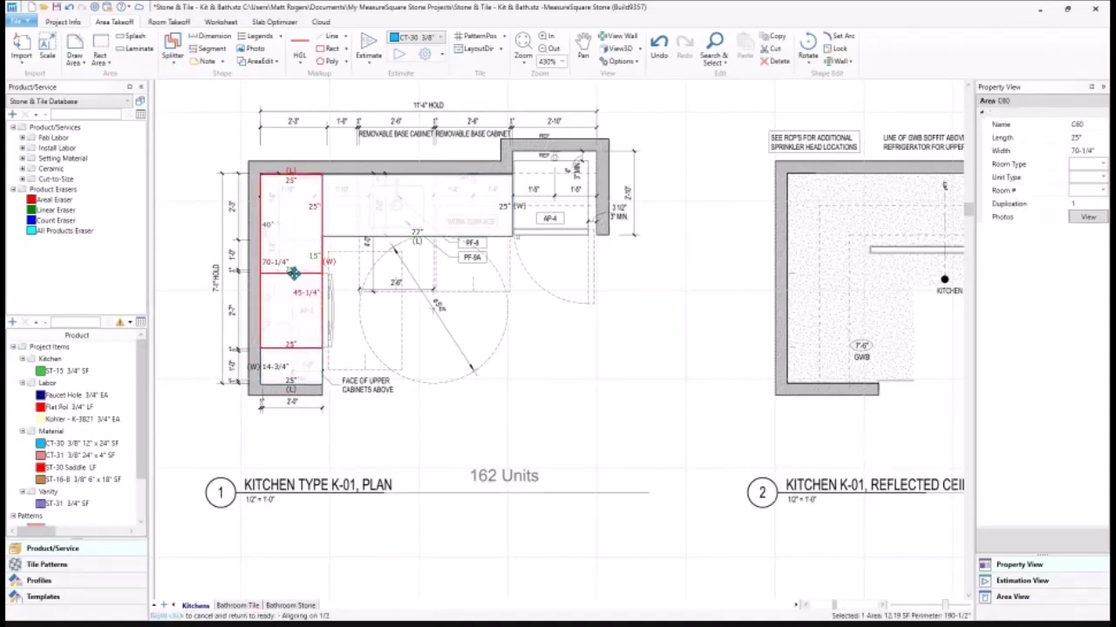
click(293, 273)
right_click(405, 296)
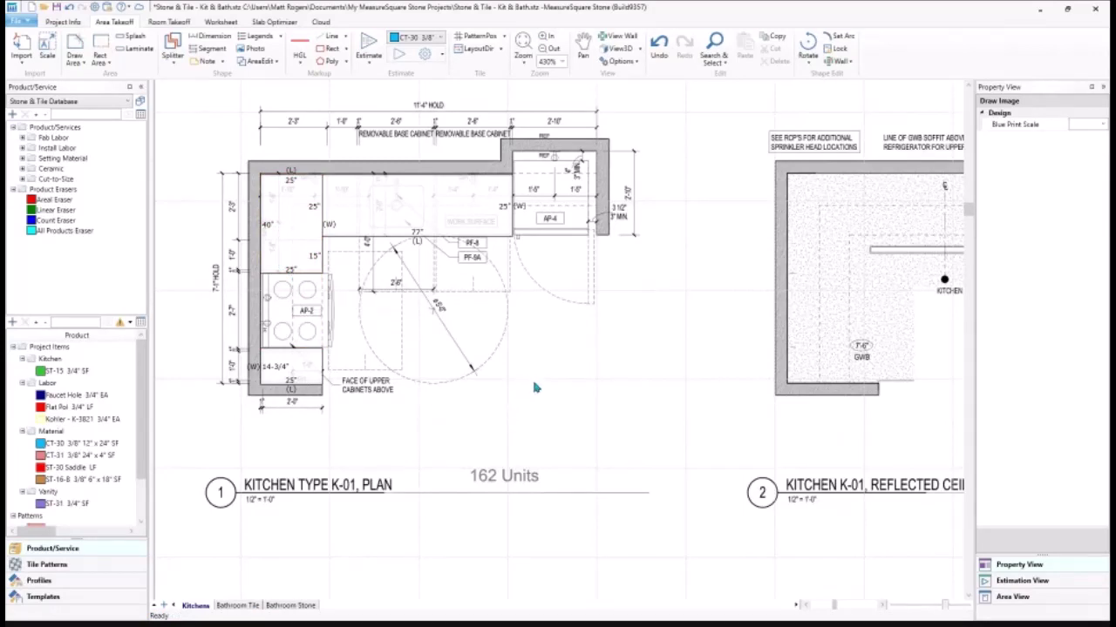
Step: Assign the ST-15 3/4" SF kitchen product to all three countertop pieces of the K-01 plan
drag(570, 407, 289, 215)
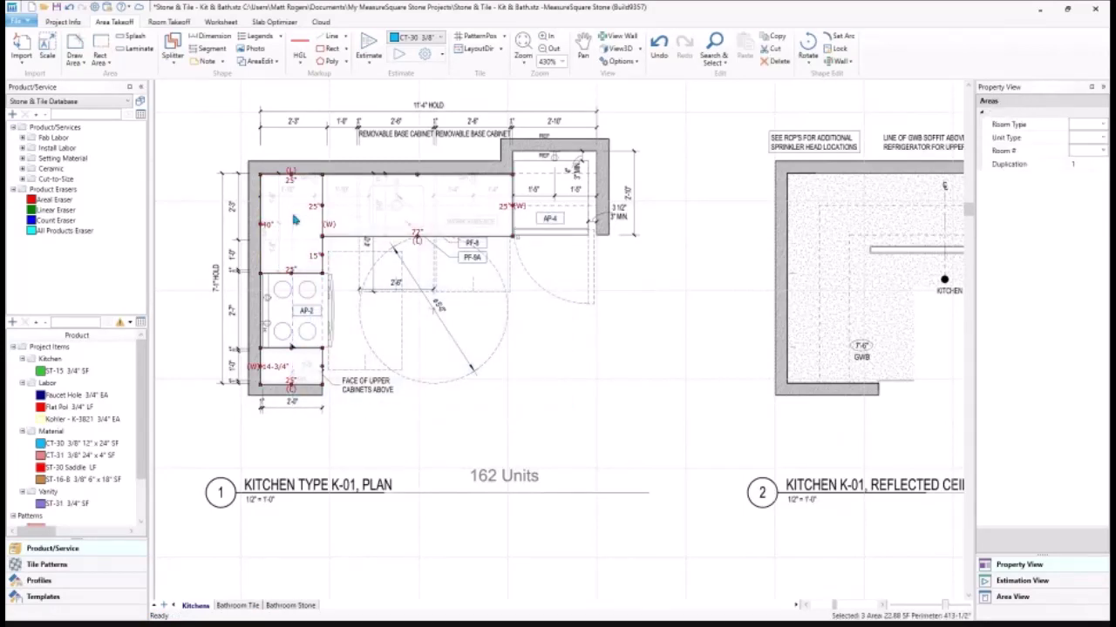
mouse_move(54, 373)
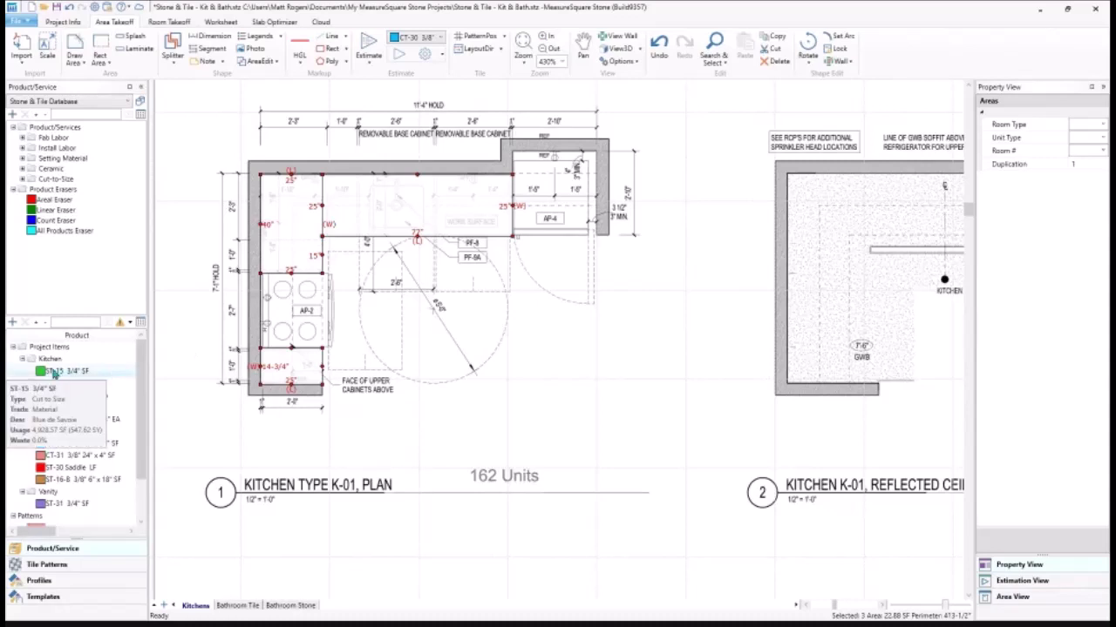
drag(54, 373, 401, 205)
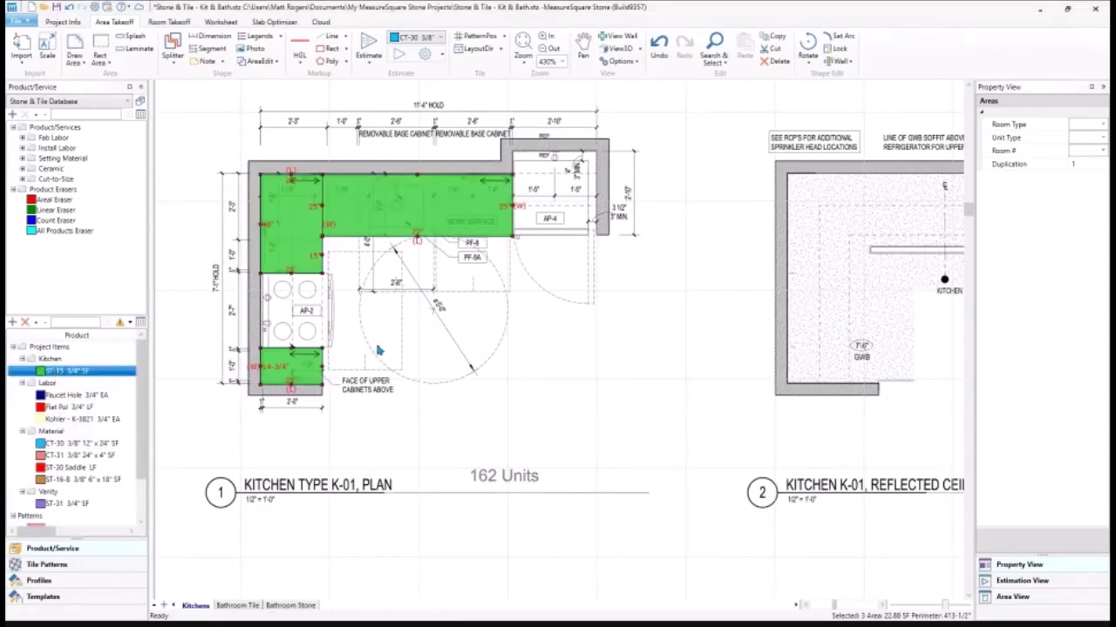
mouse_move(424, 203)
mouse_move(317, 219)
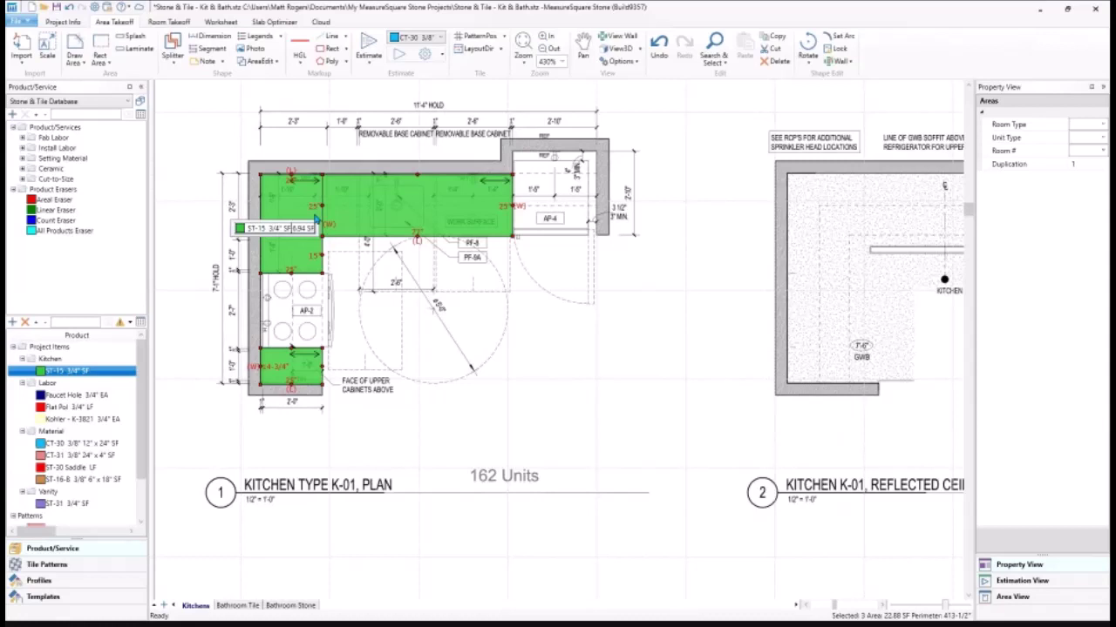
mouse_move(305, 372)
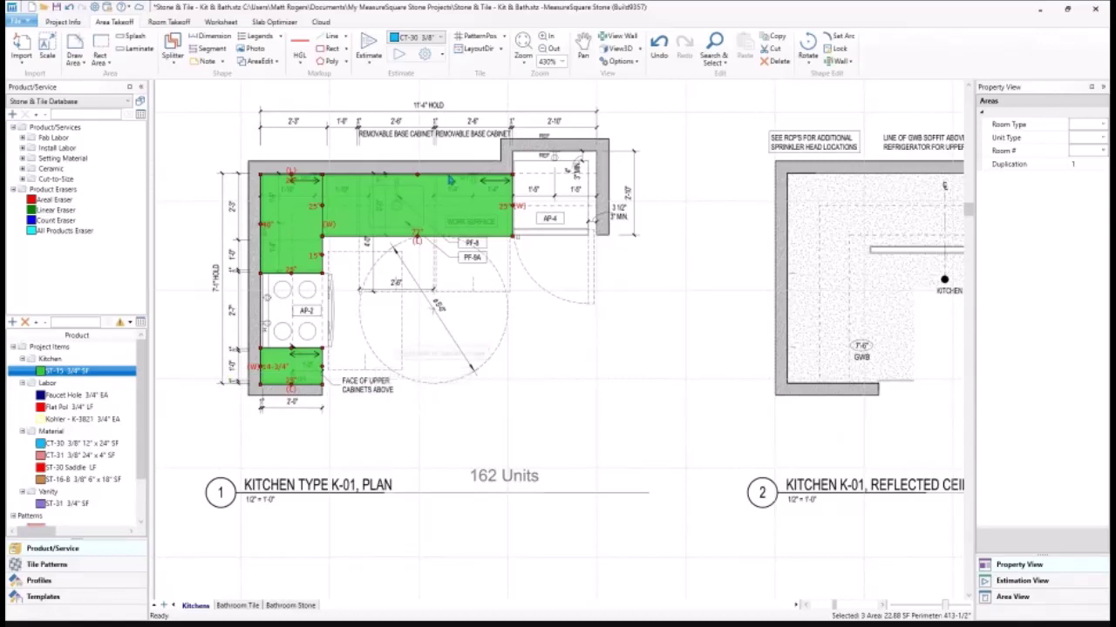
Step: Turn on Auto Assign Product for estimating and make ST-15 3/4" the active product
click(441, 39)
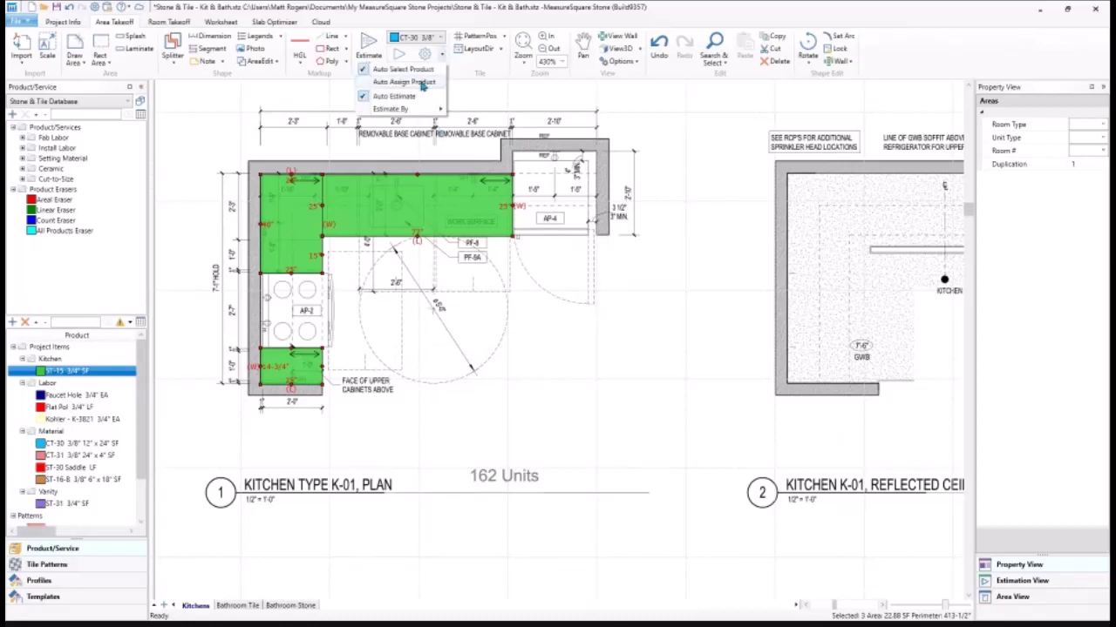
click(424, 80)
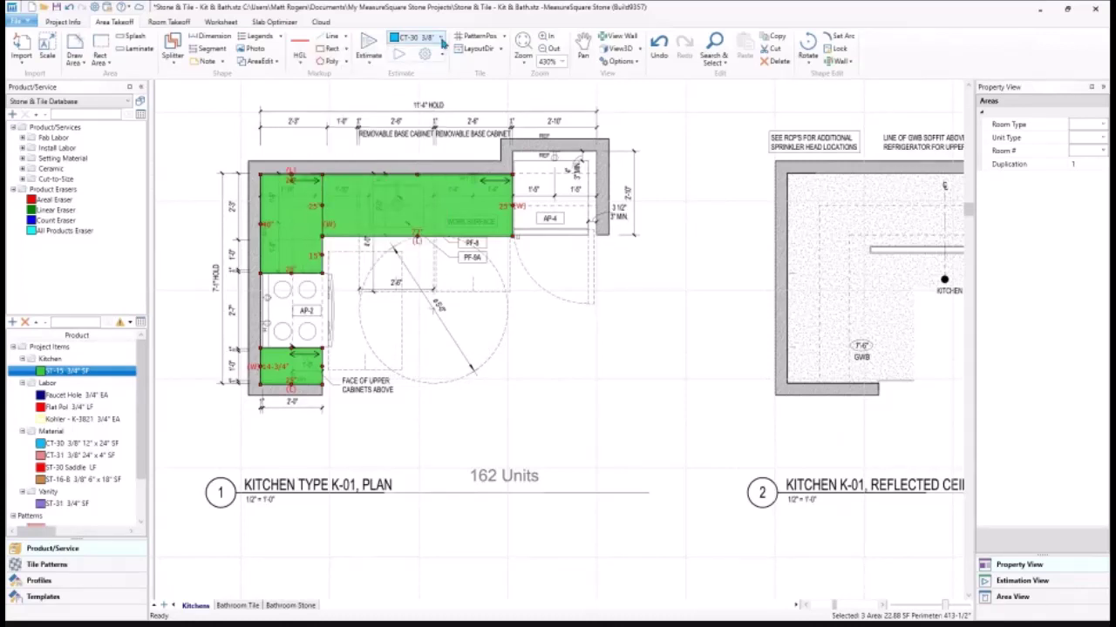
click(441, 38)
click(338, 87)
Step: Add splash pieces along the wall edges of the K-01 counters: the 14-3/4", 40" and 102" sides
click(132, 37)
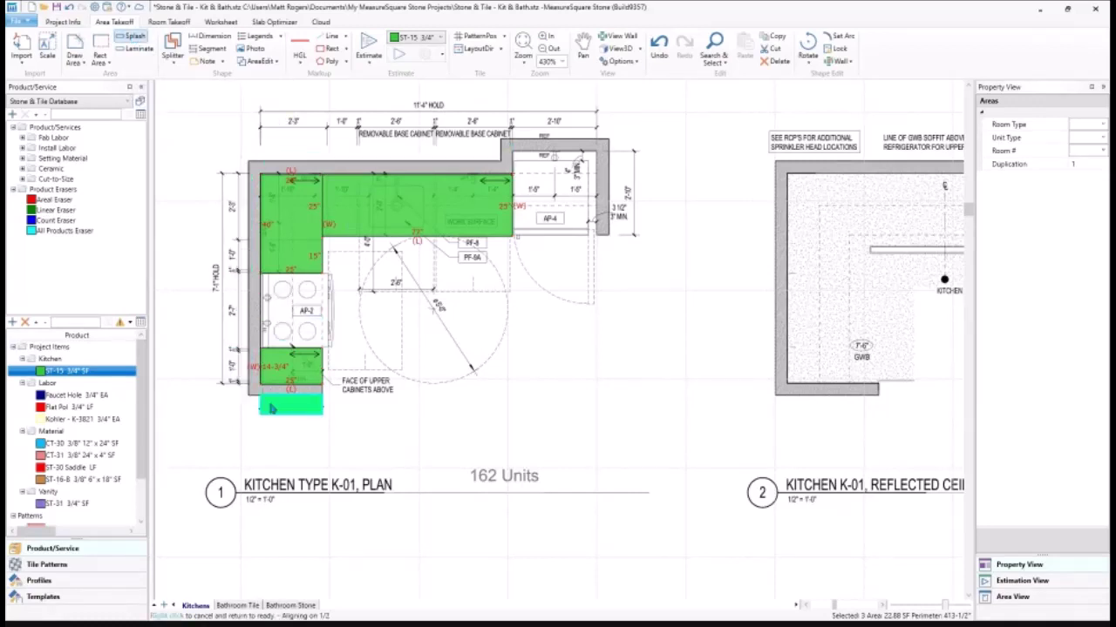
click(238, 369)
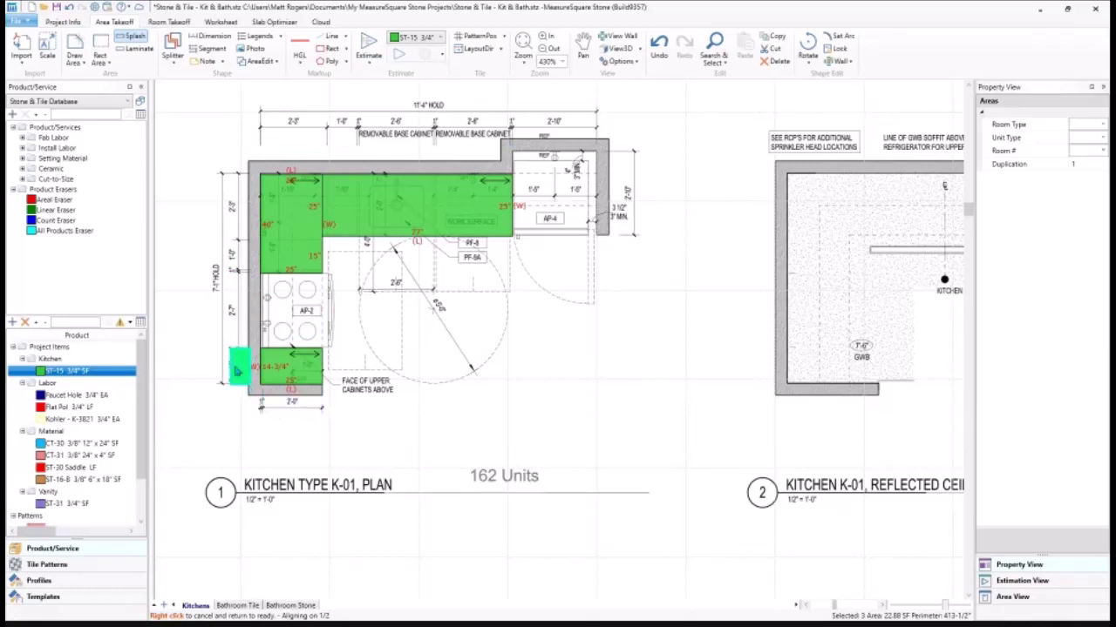
click(237, 200)
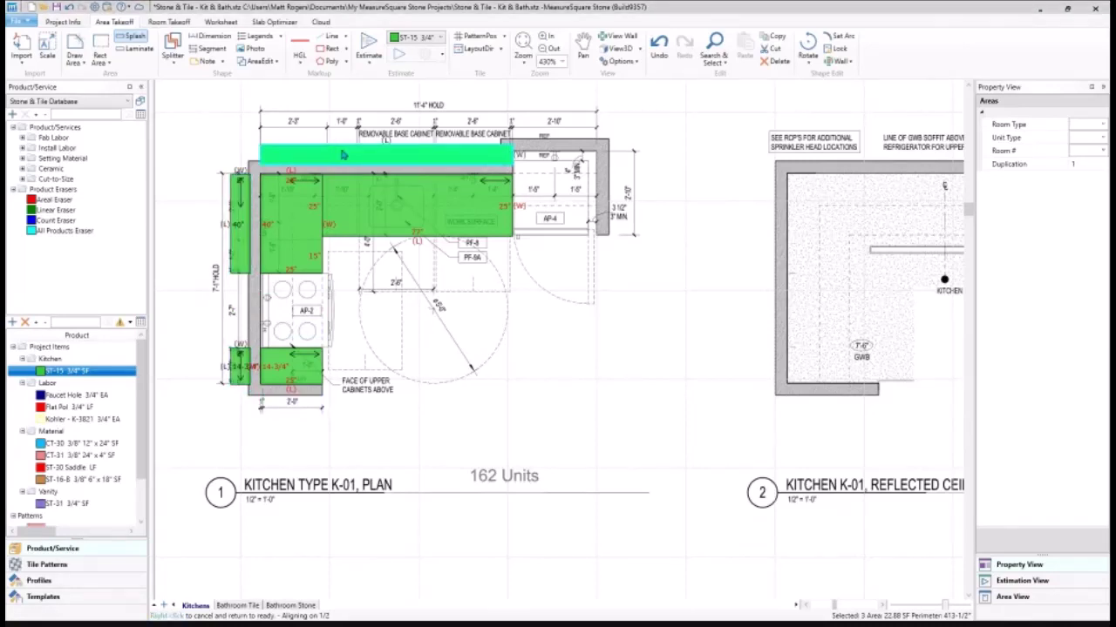
click(343, 155)
right_click(532, 202)
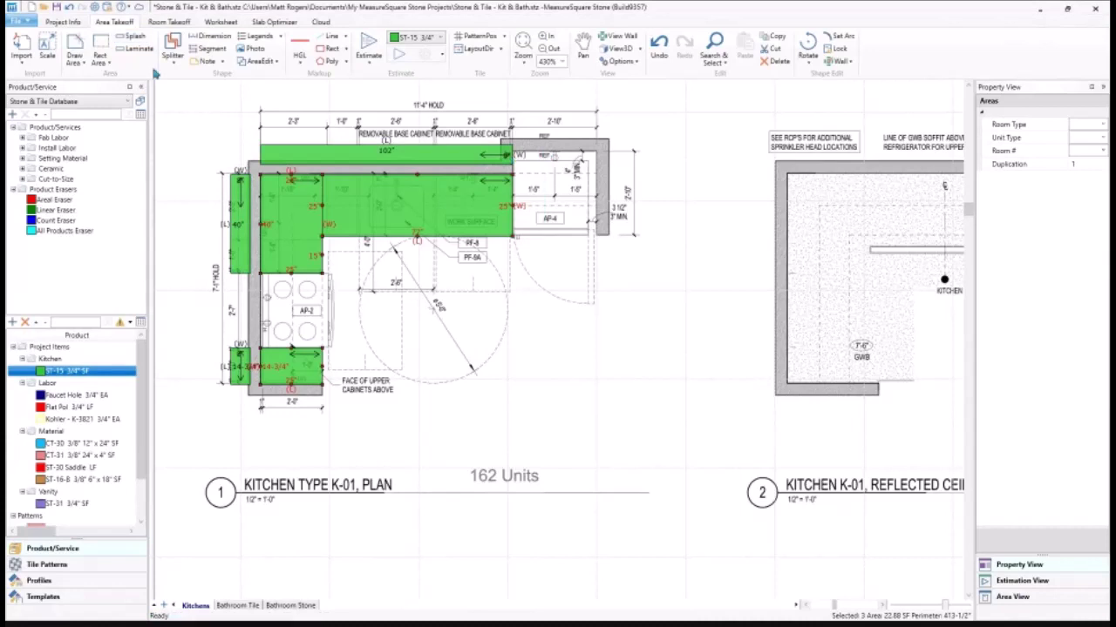
Step: Add laminate strips along the counters' front edges: the 77", 15" and 14-3/4" sides
click(135, 48)
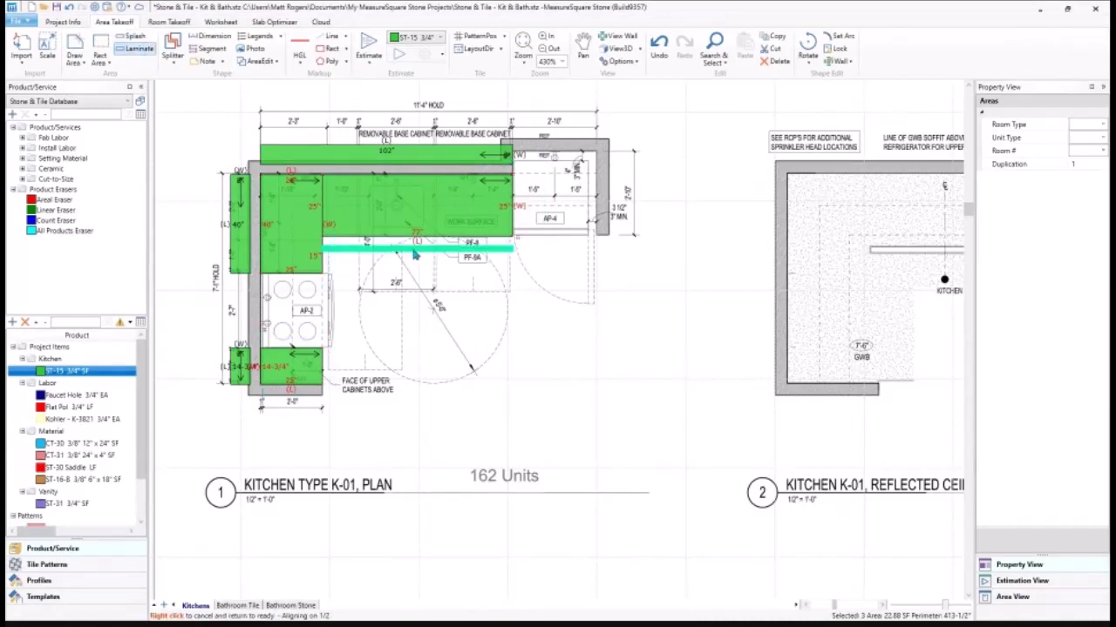
click(333, 265)
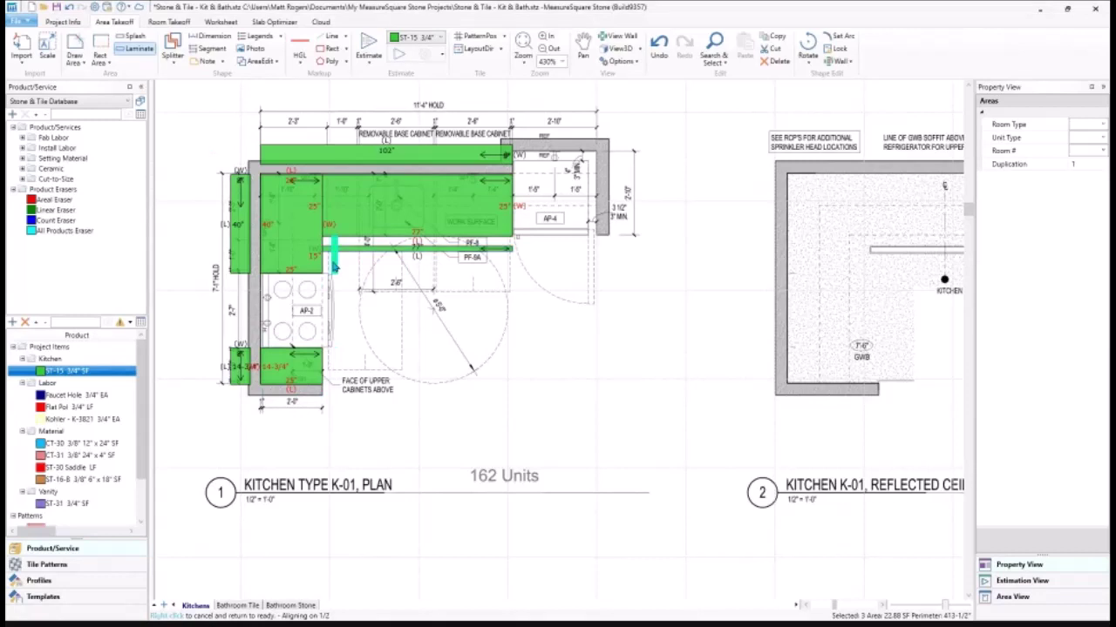
click(334, 366)
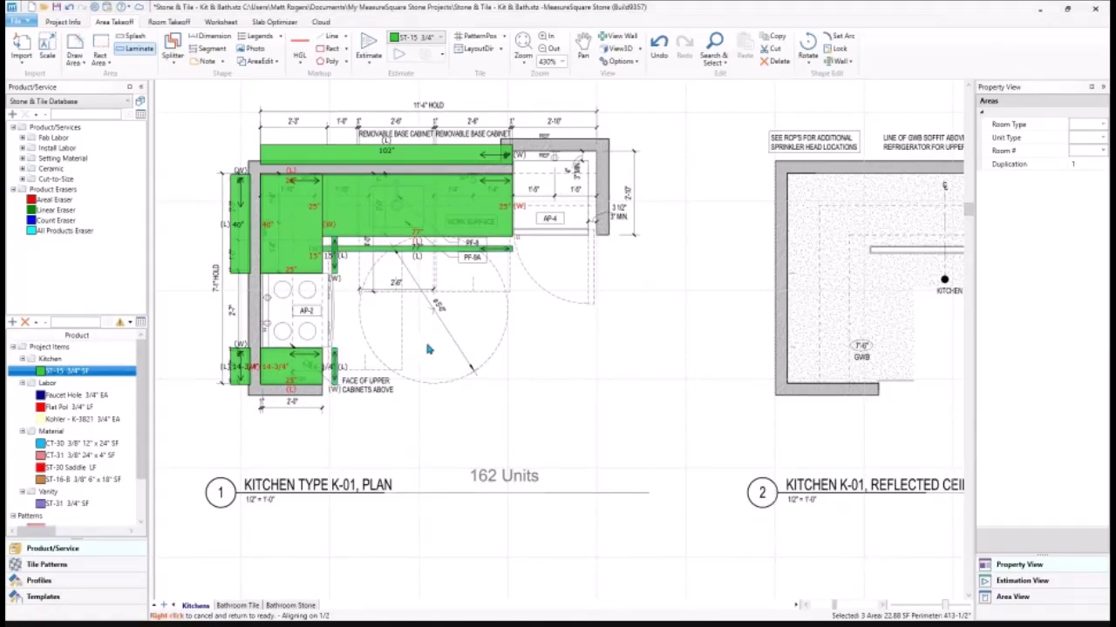
right_click(427, 349)
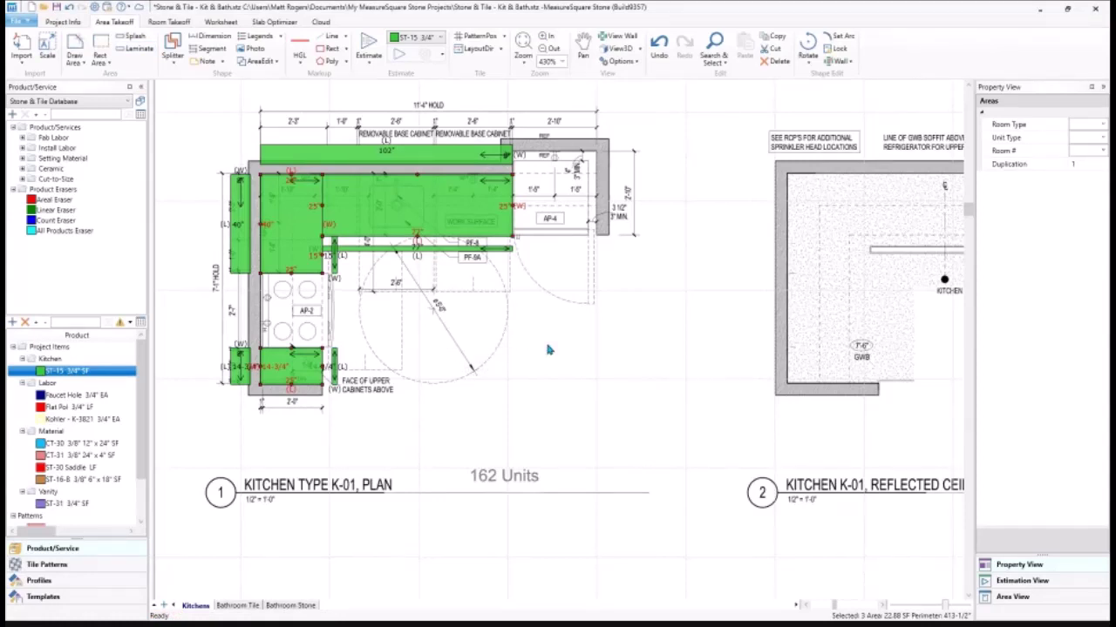
click(466, 332)
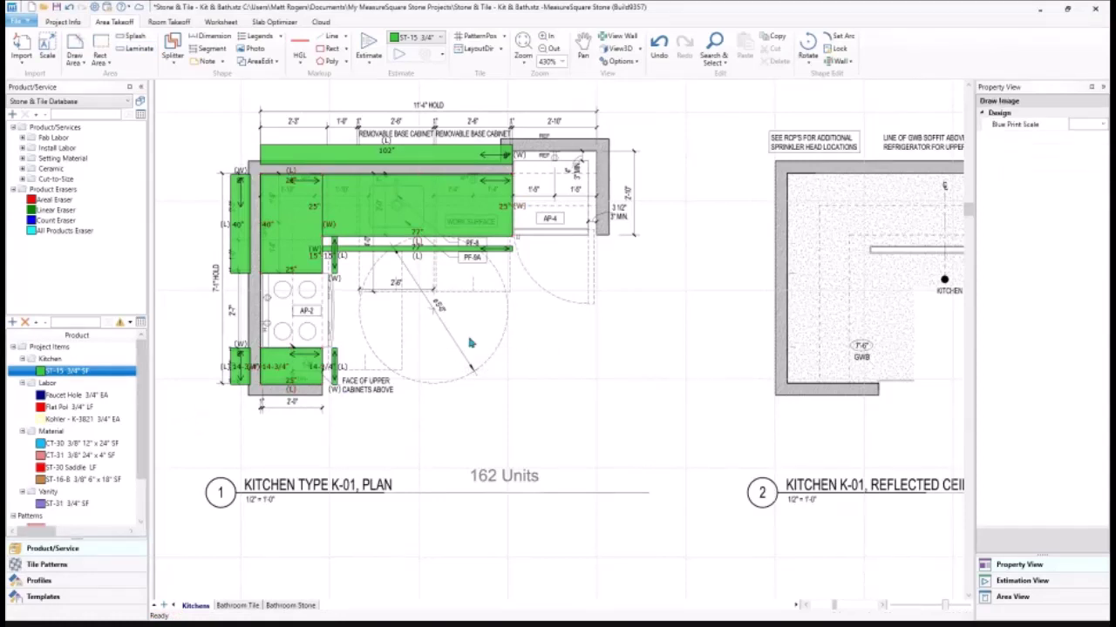
Step: Assign the Flat Pol 3/4" LF labor to the outer edges of the three splashes and the front edges of the K-01 counters
click(117, 407)
mouse_move(119, 409)
mouse_down()
mouse_move(528, 284)
mouse_move(462, 128)
mouse_move(429, 150)
mouse_up()
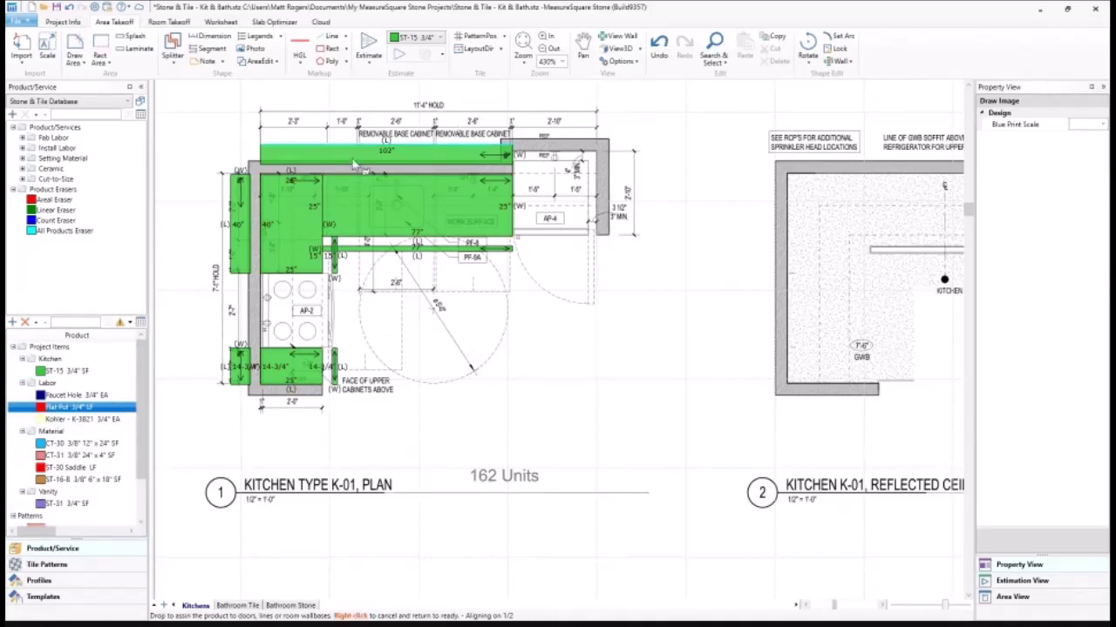
click(238, 225)
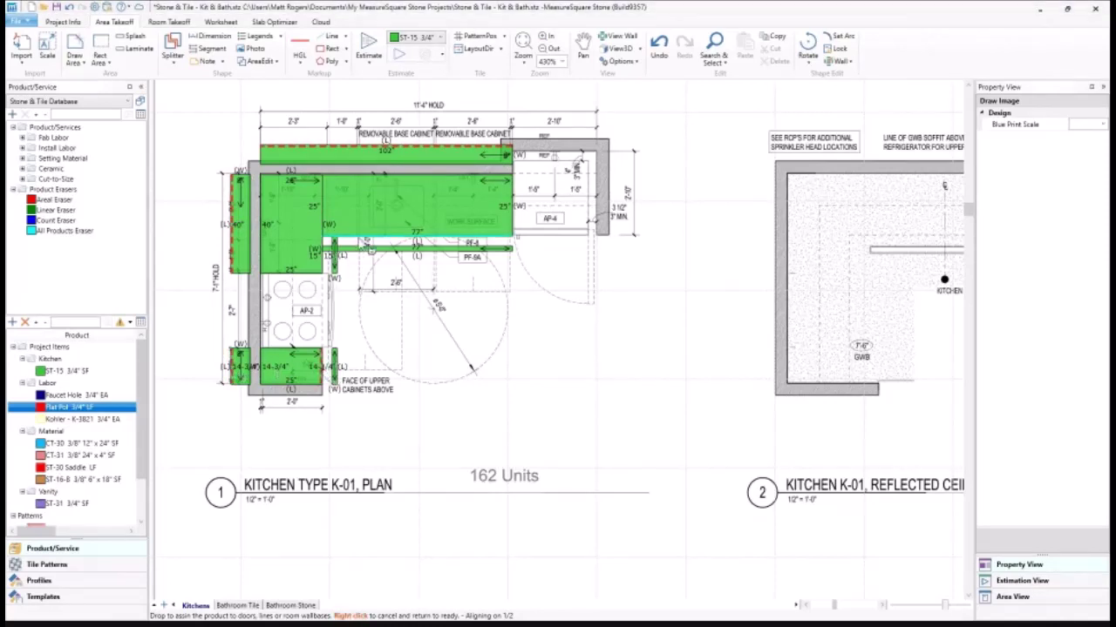
click(333, 261)
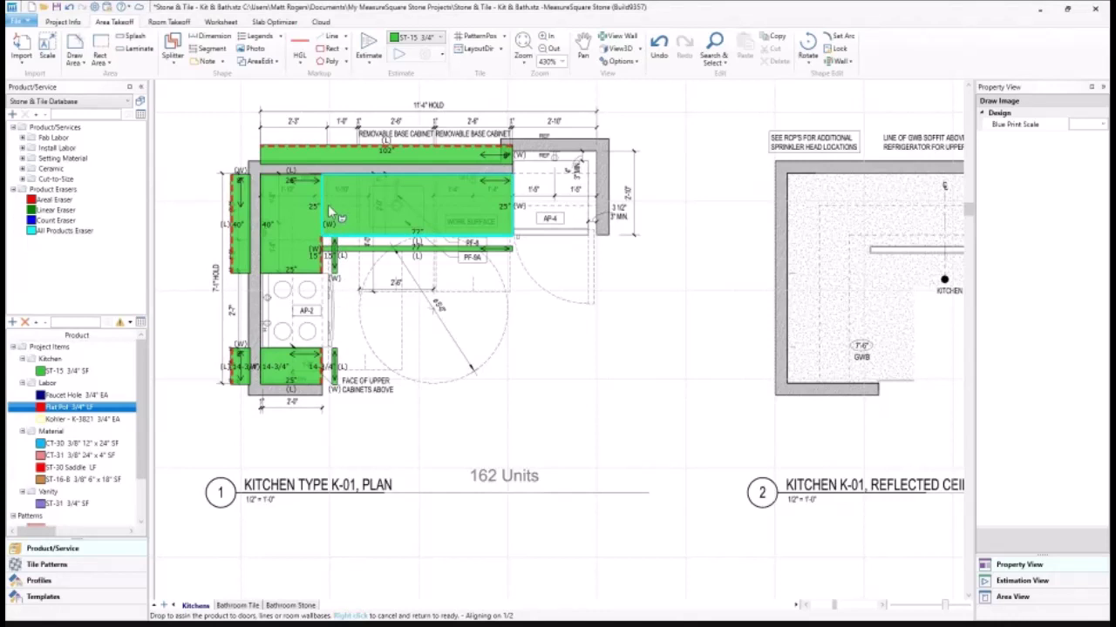
right_click(381, 303)
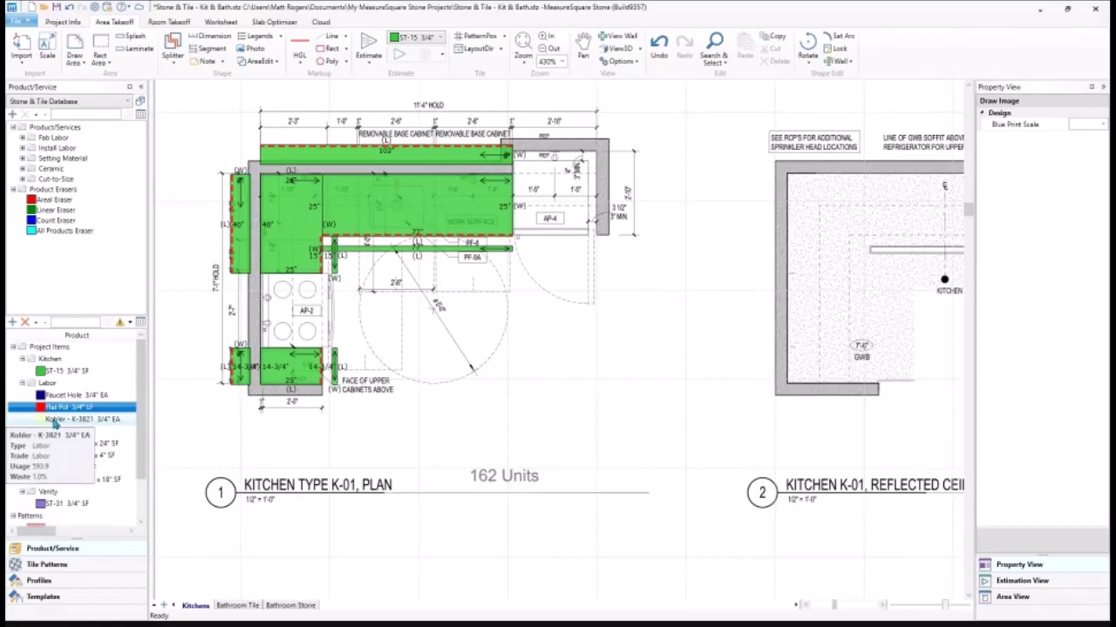
Step: Place the Kohler K-3821 3/4" EA labor item on the 77" counter at the sink location
click(62, 420)
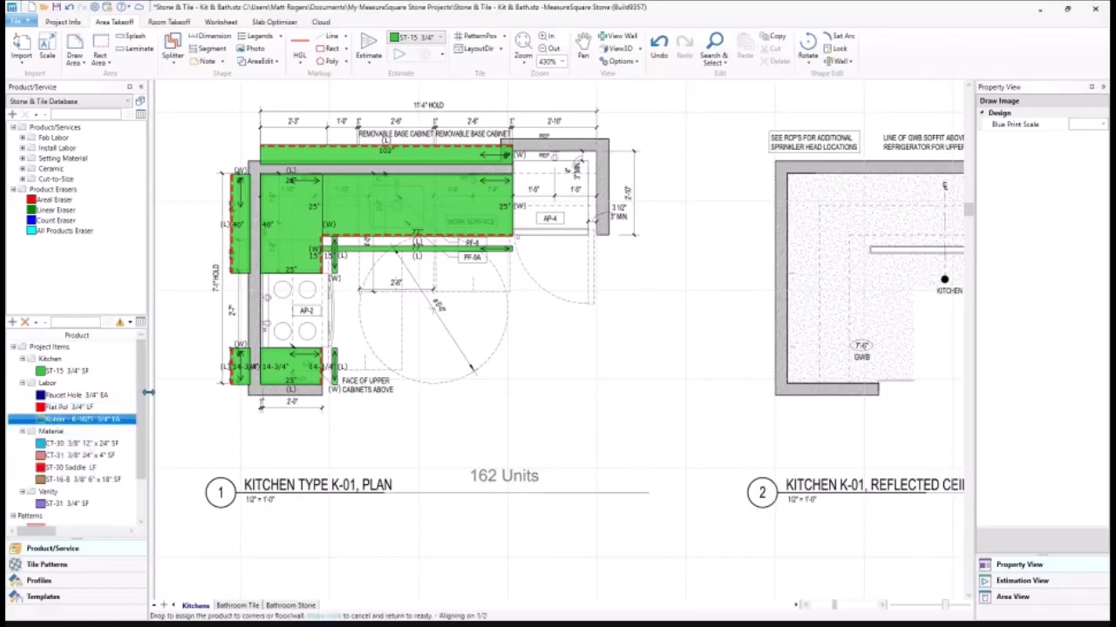
click(397, 205)
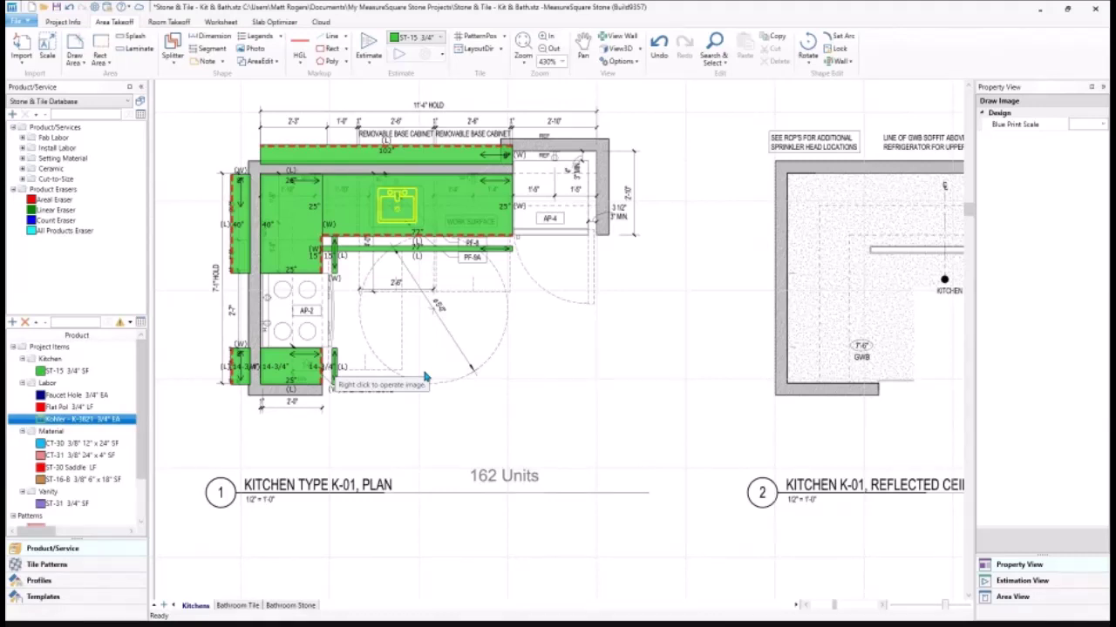
Step: Set the duplication of all K-01 counter, splash and laminate pieces to 162, and check it on the 77" counter
scroll(538, 283, down, 1)
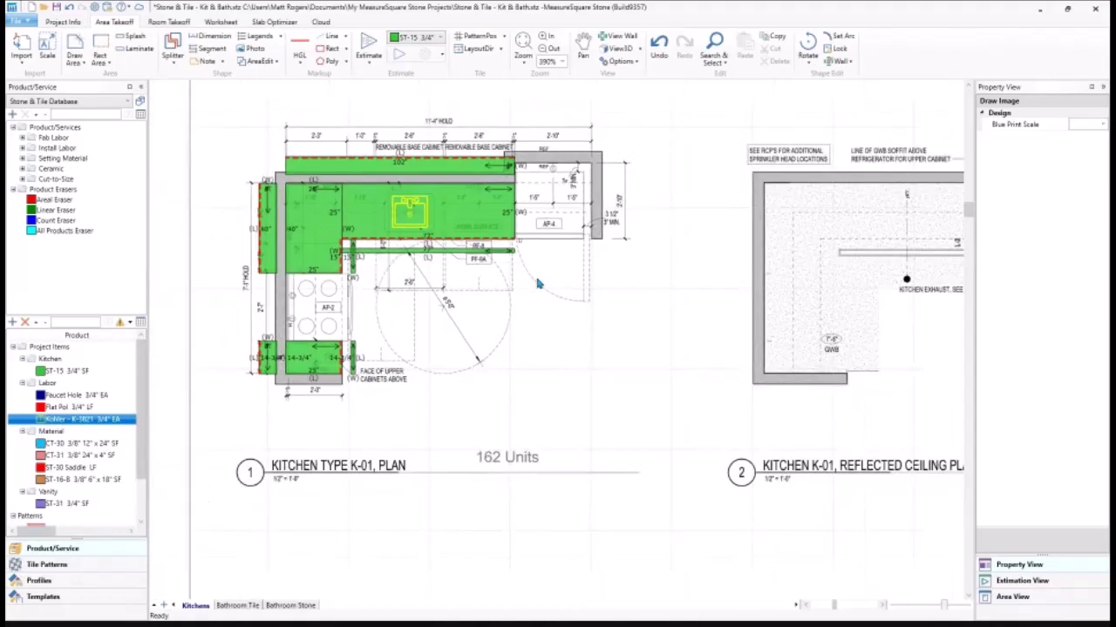
scroll(539, 409, down, 2)
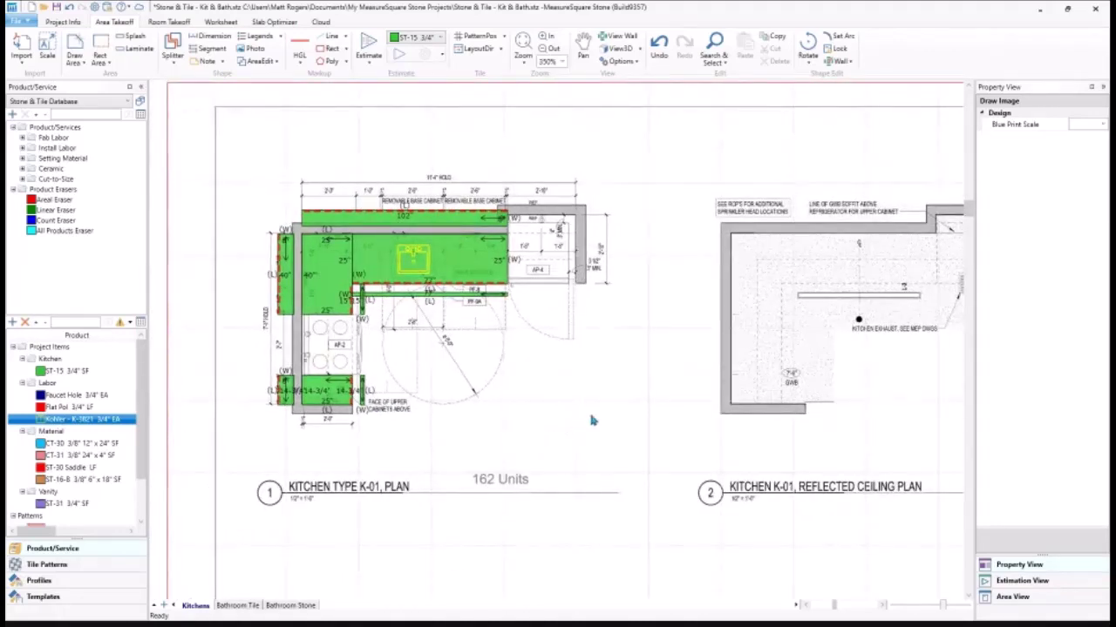
drag(561, 457, 157, 167)
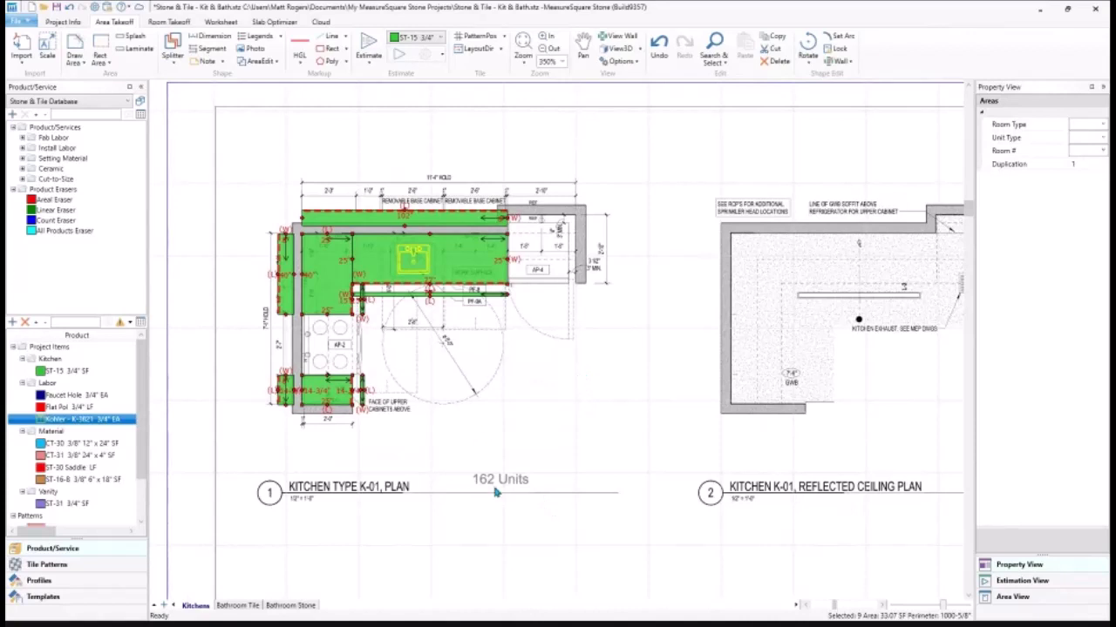
click(1074, 164)
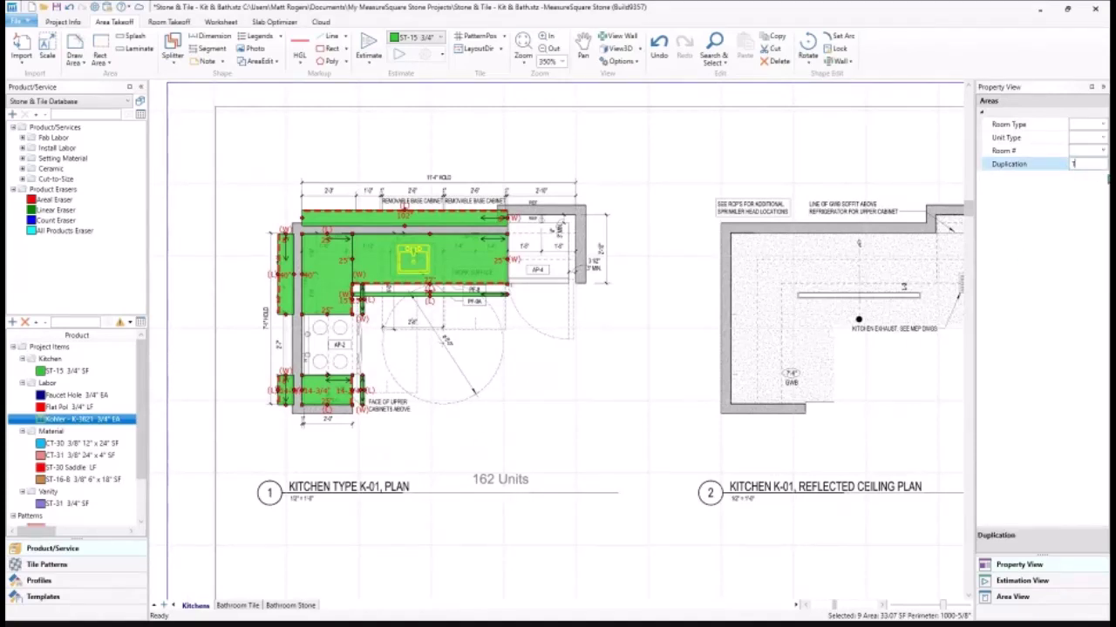
key(Return)
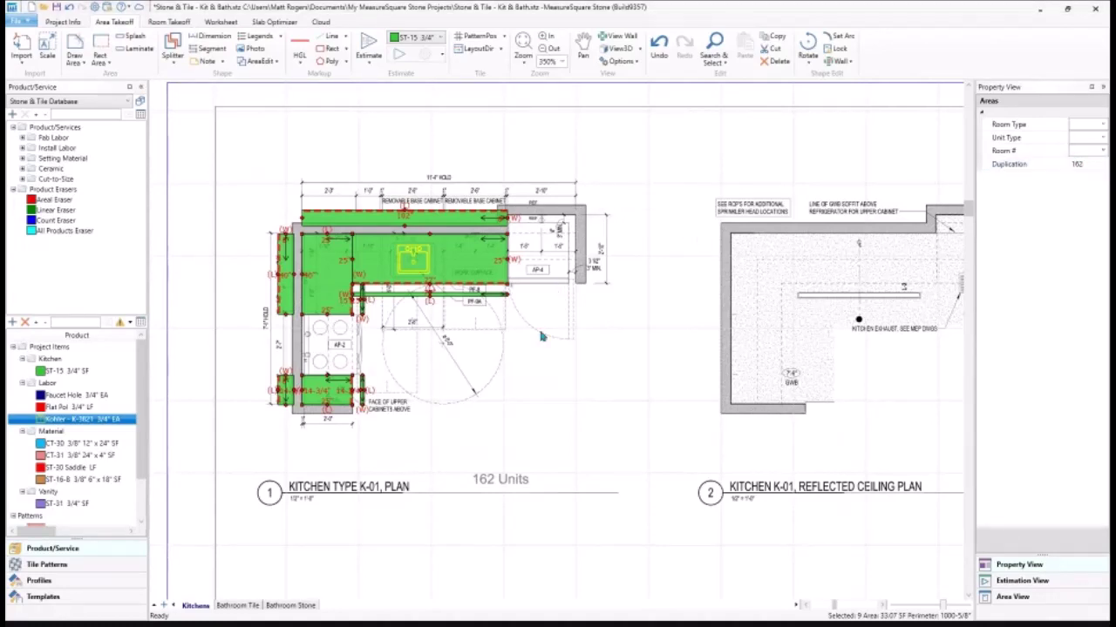
click(620, 343)
click(471, 274)
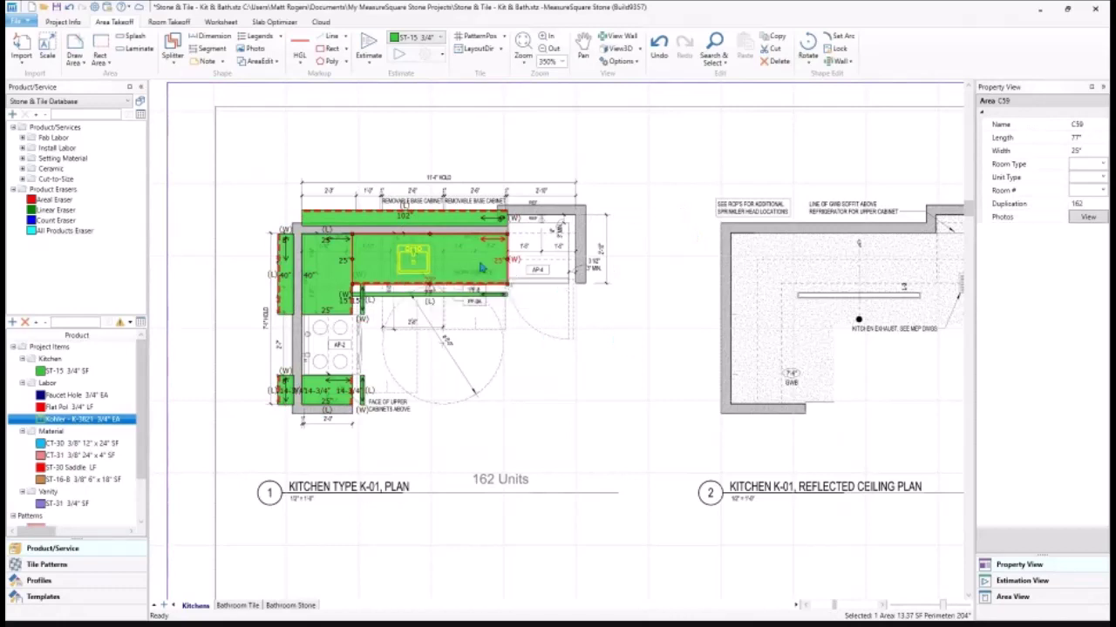
mouse_move(481, 268)
Step: Tag all K-01 pieces with room type Kitchen, unit type K-01 and room number K101
click(610, 383)
mouse_move(598, 456)
mouse_down()
mouse_move(297, 183)
mouse_move(243, 174)
mouse_up()
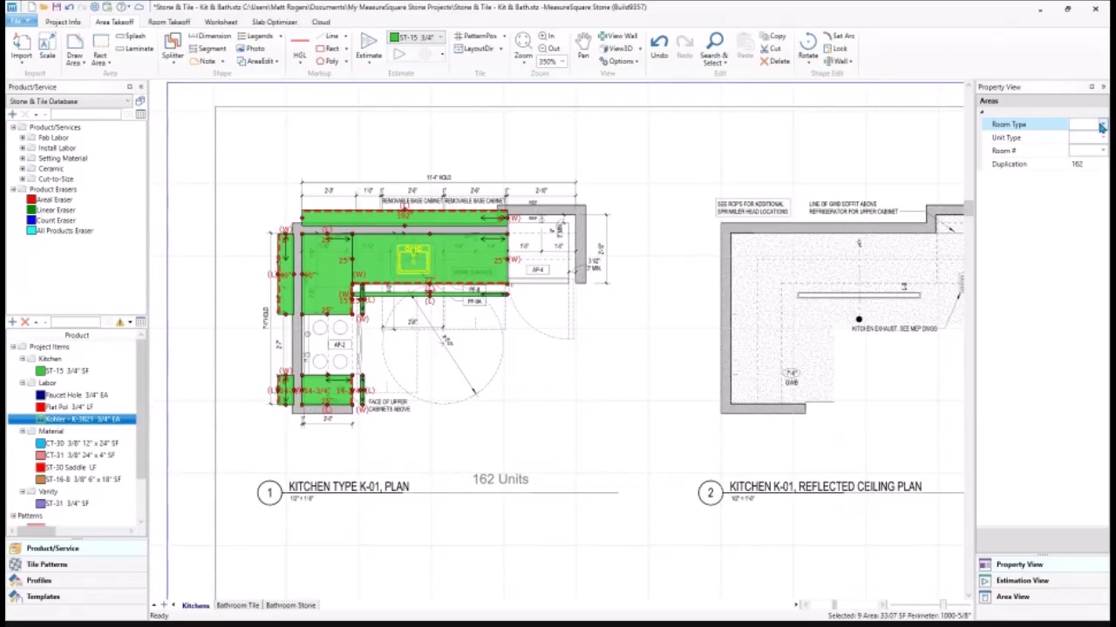
click(1101, 127)
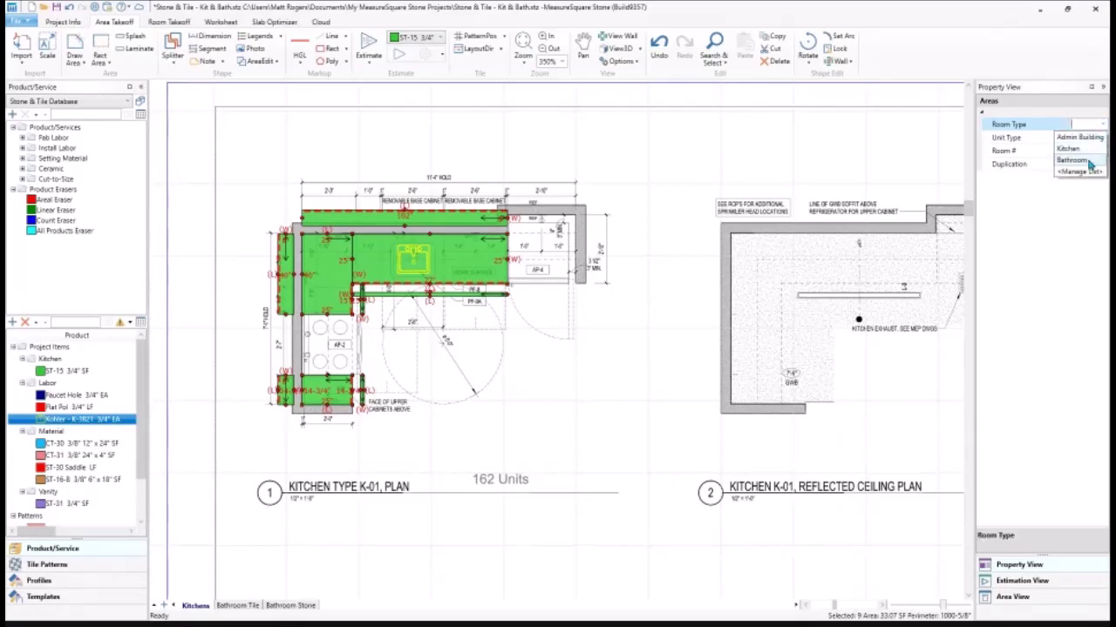
click(1081, 149)
click(1102, 137)
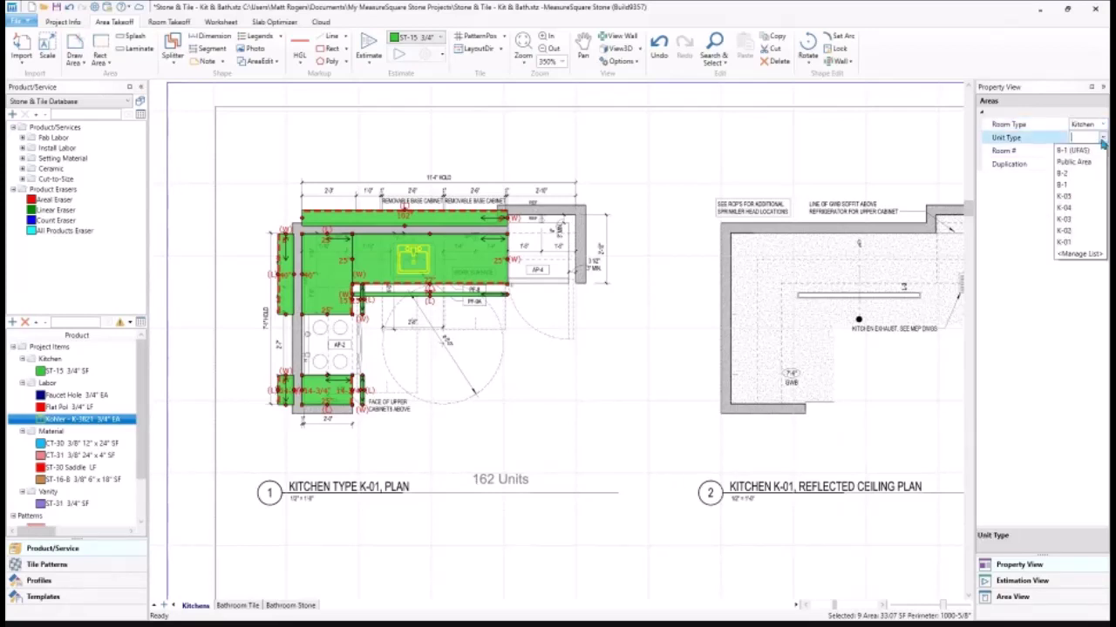
click(1068, 243)
click(1101, 151)
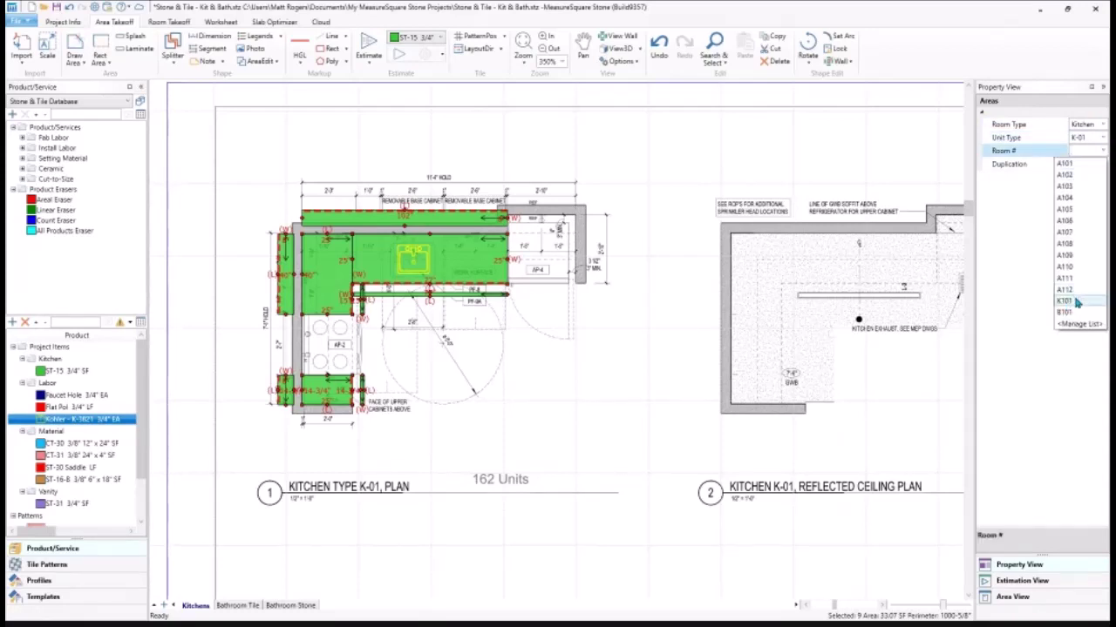
click(1074, 302)
click(664, 383)
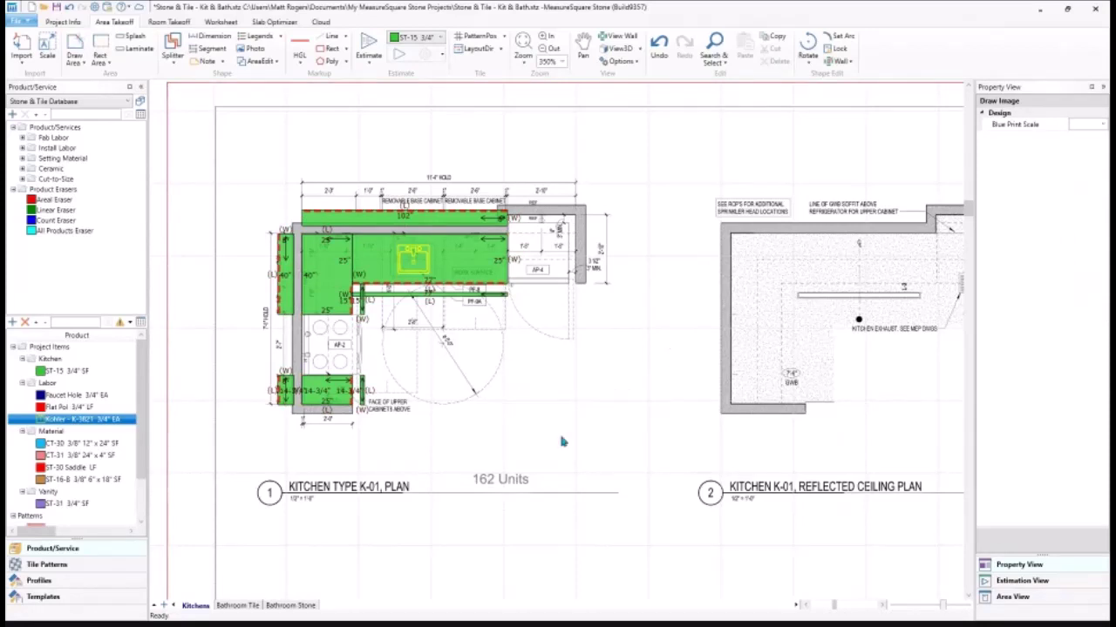
Step: Open the Bathroom Tile page and switch to room takeoff for the Bathroom Type B-1 (UFAS) plan
click(246, 608)
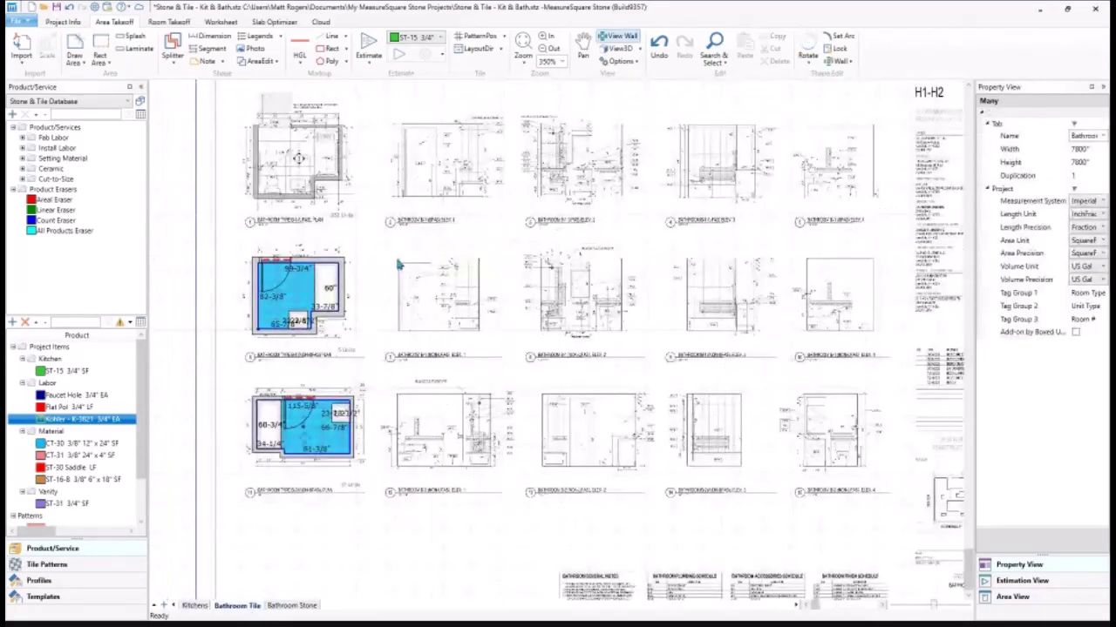
scroll(392, 279, up, 1)
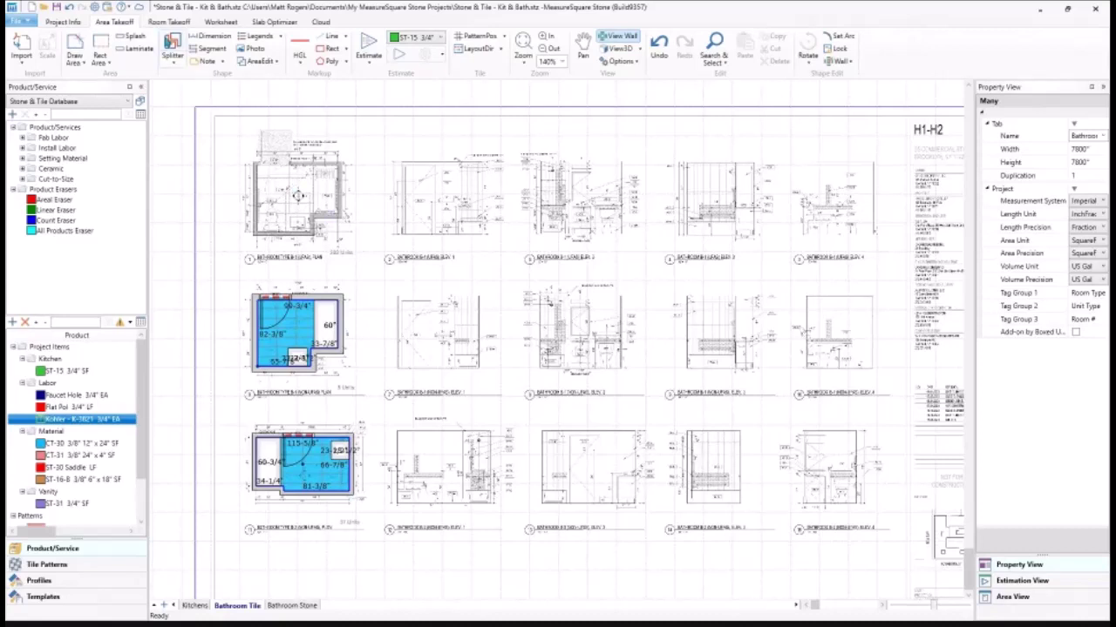
click(163, 24)
scroll(340, 209, up, 6)
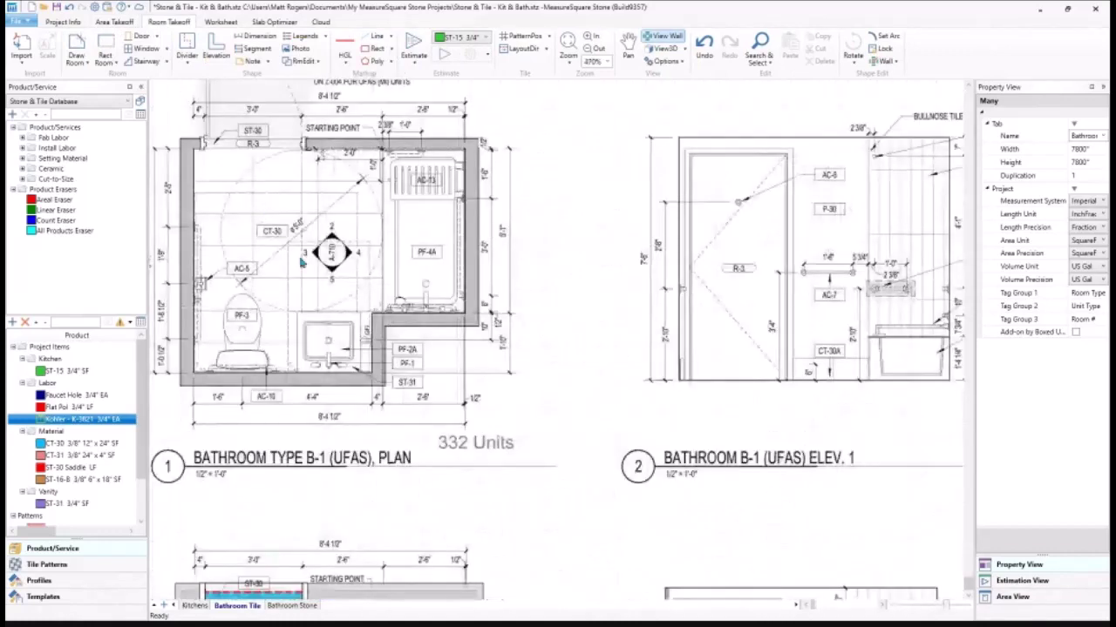
scroll(307, 261, up, 1)
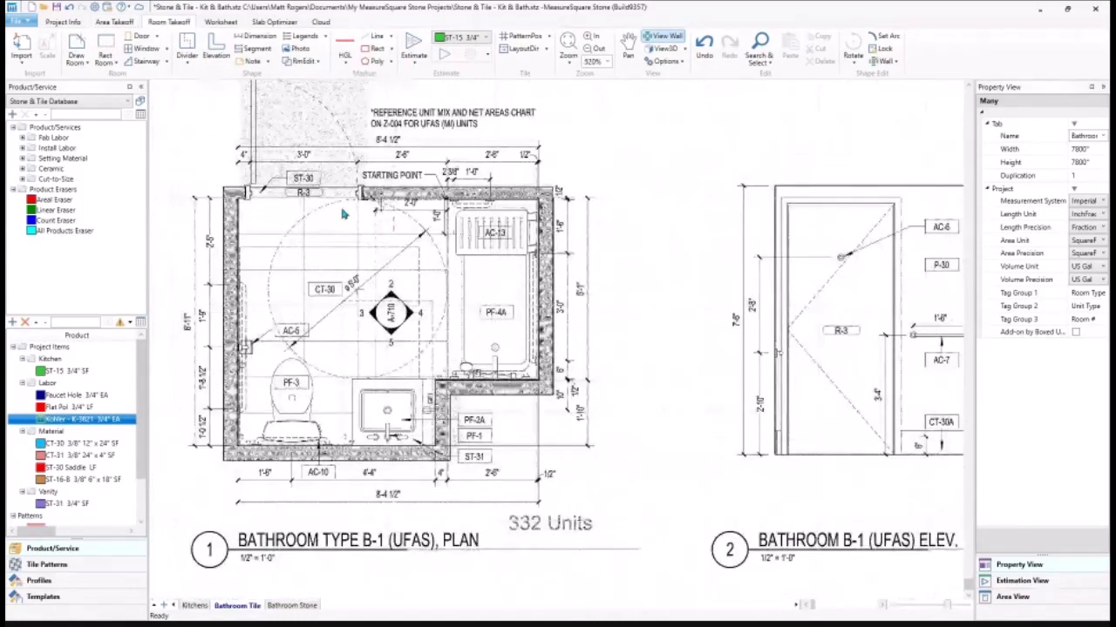
Step: Draw the B-1 (UFAS) bathroom as an L-shaped room about 99-5/8" by 82-3/8", tracing the inner wall faces
click(84, 44)
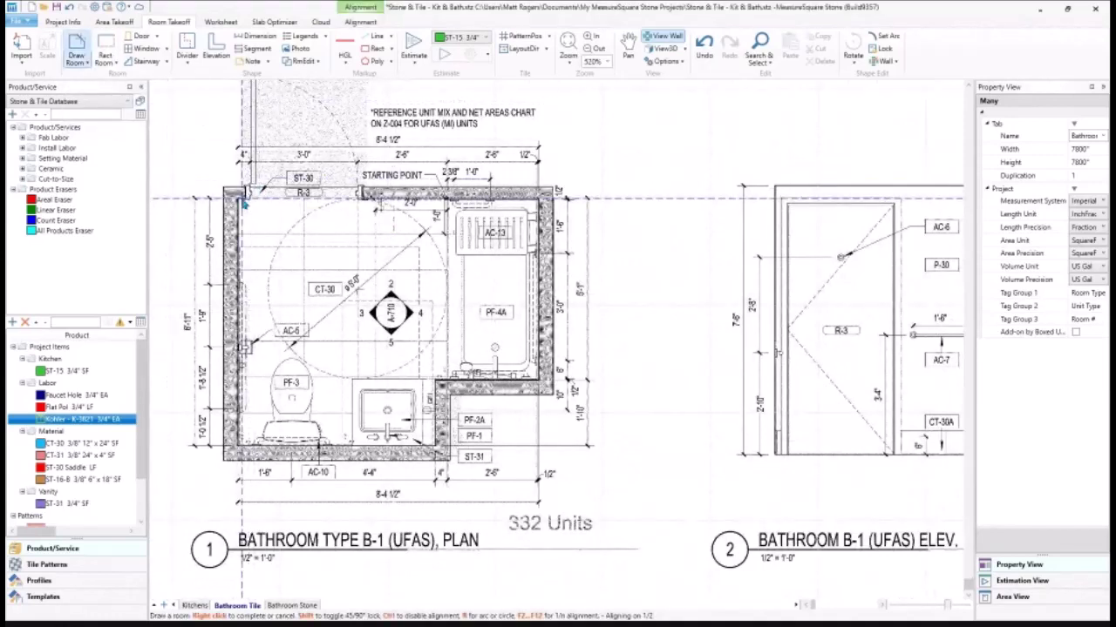
click(238, 200)
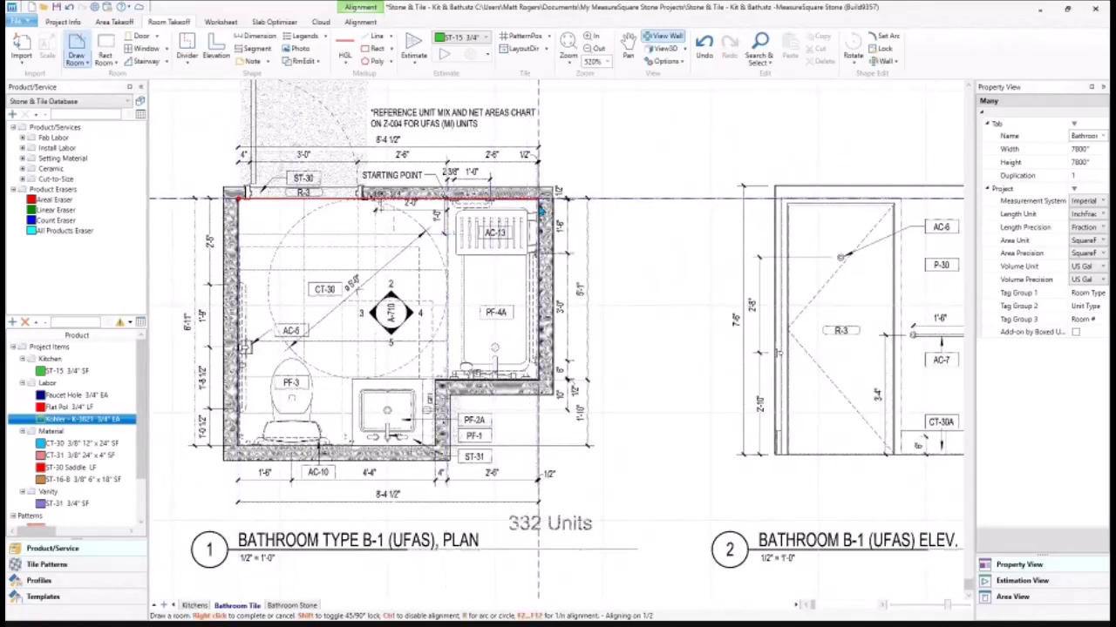
click(539, 202)
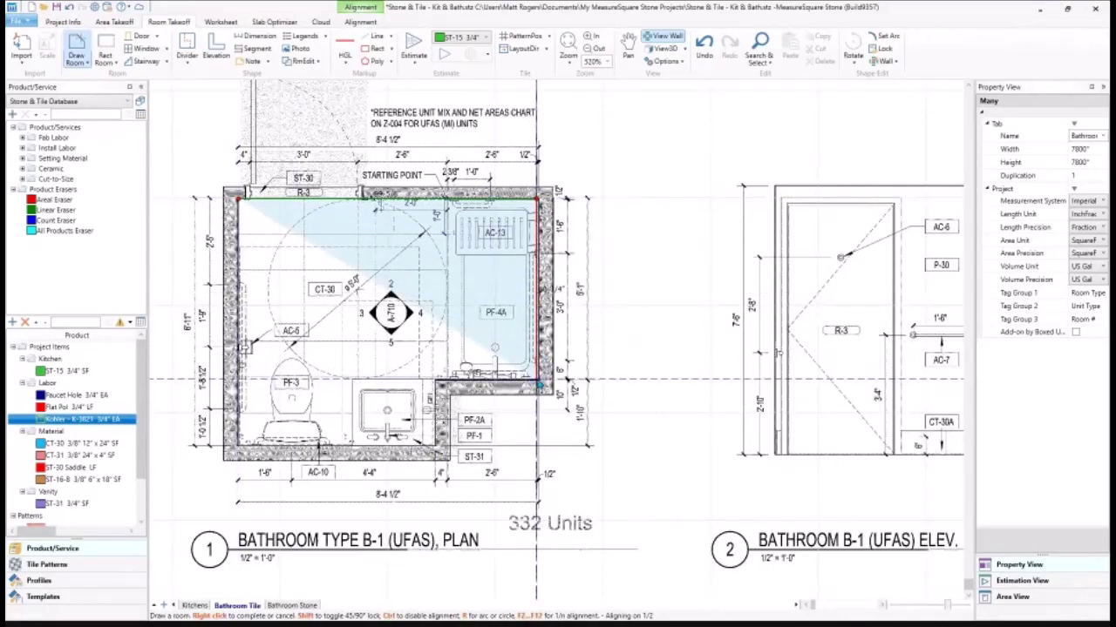
click(536, 381)
click(435, 381)
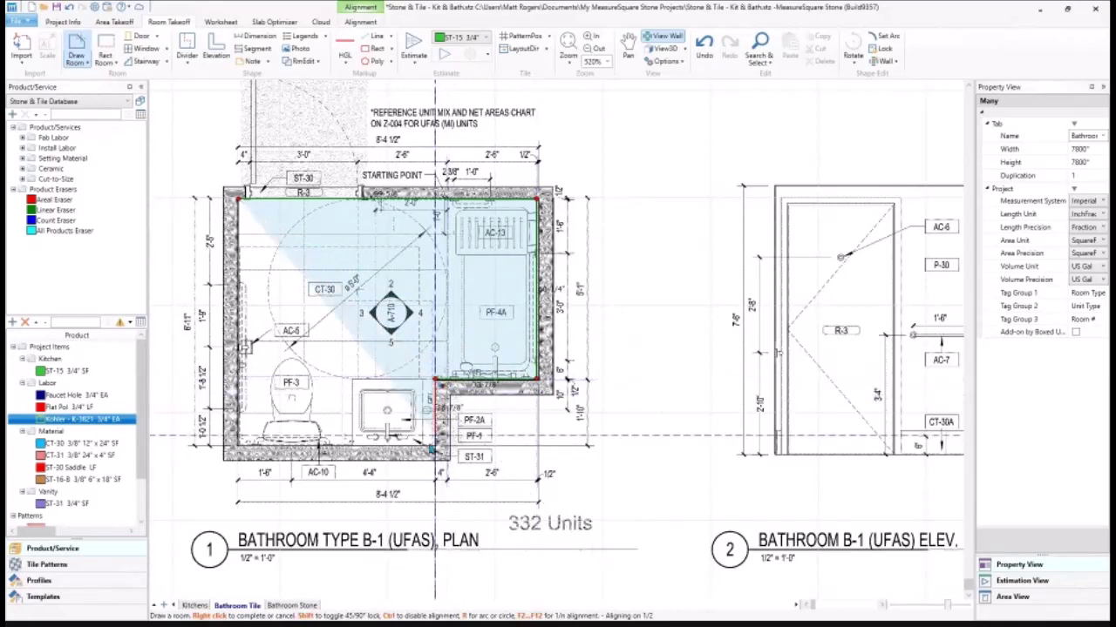
click(435, 447)
click(237, 446)
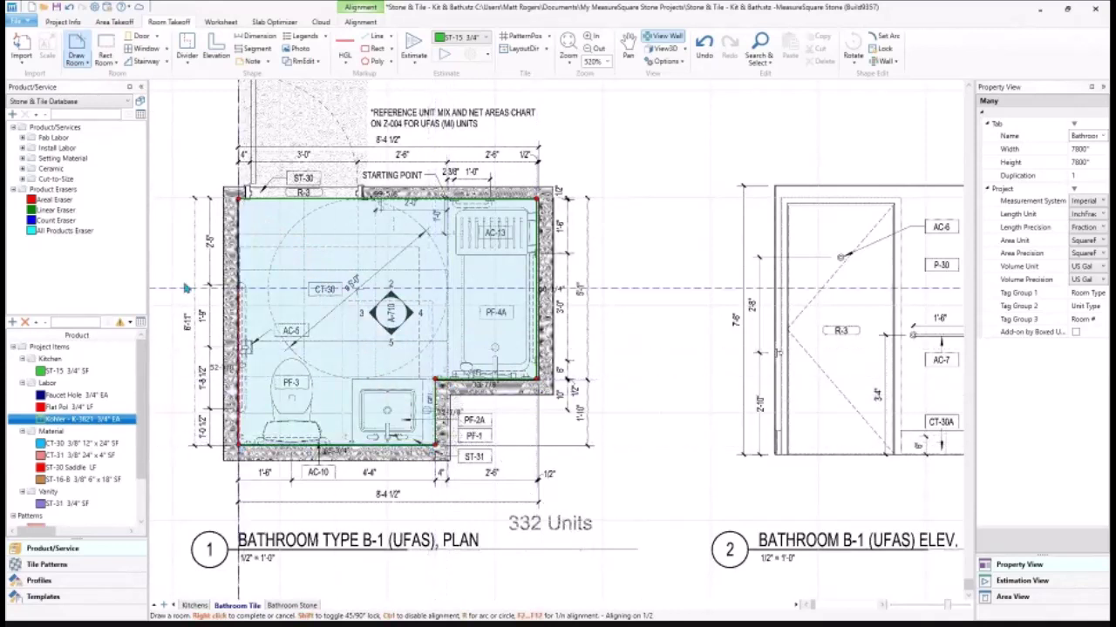
right_click(185, 281)
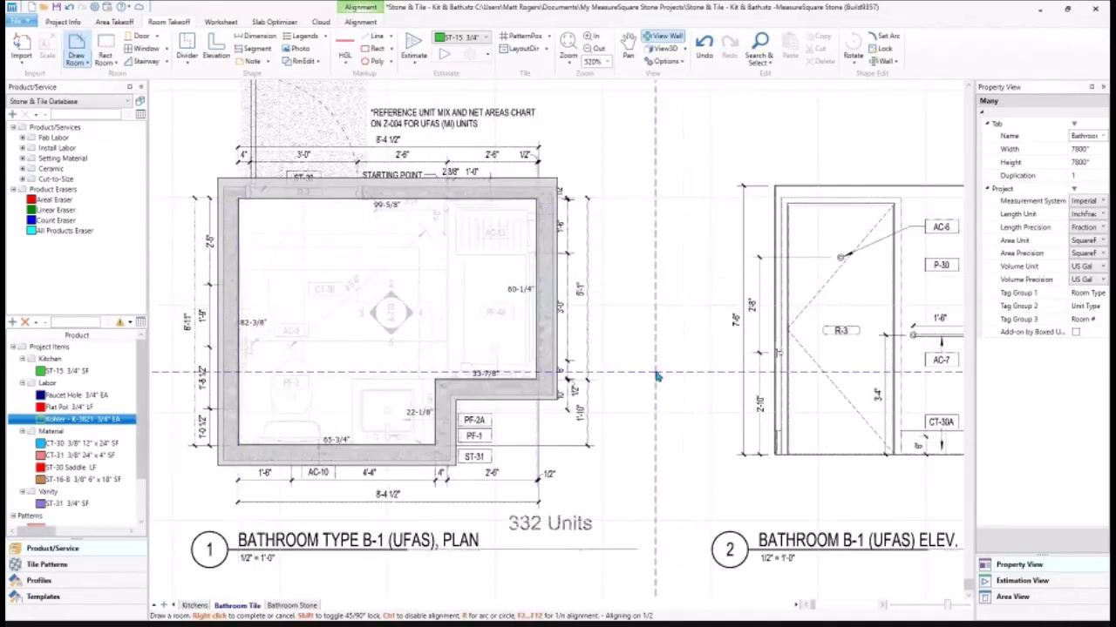
Step: Select the new B-1 (UFAS) room and examine its wall elevations
click(466, 292)
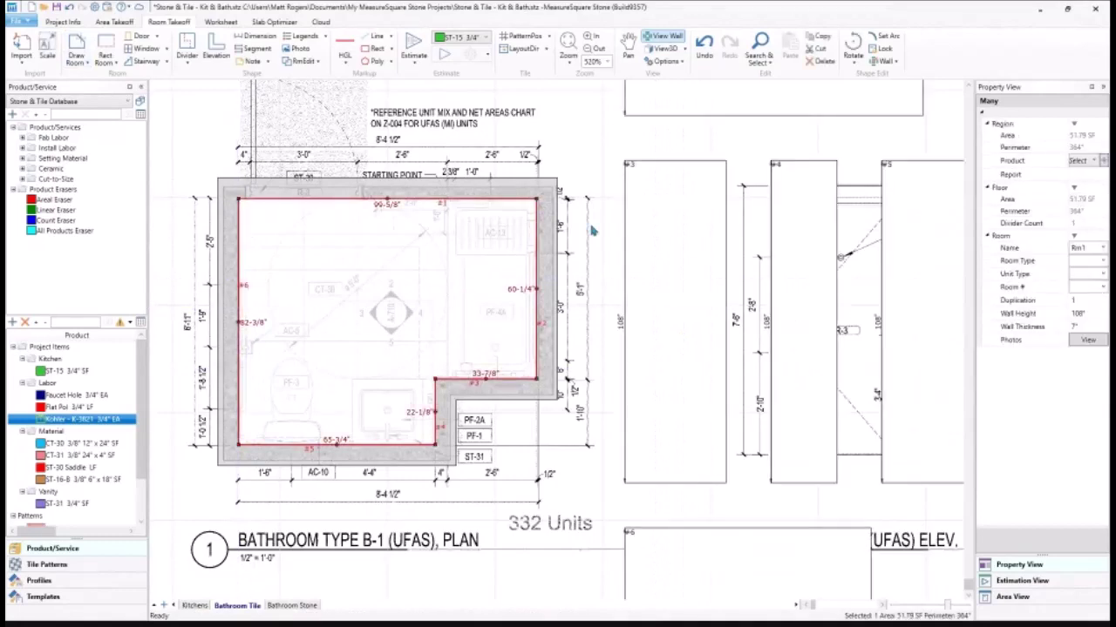
scroll(558, 227, down, 4)
scroll(558, 217, down, 1)
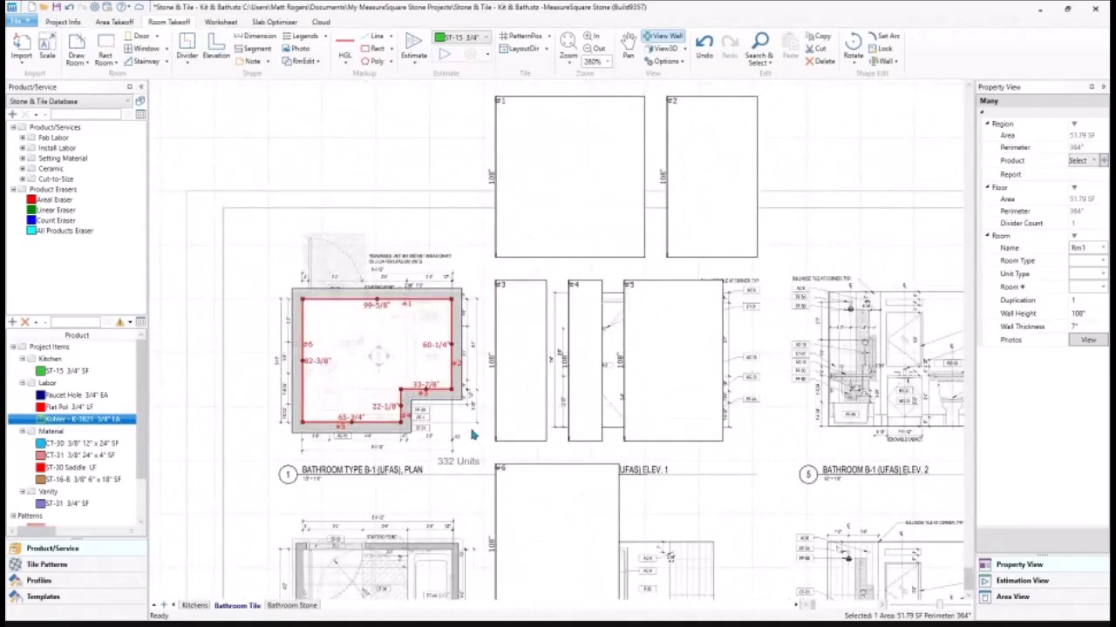
click(455, 324)
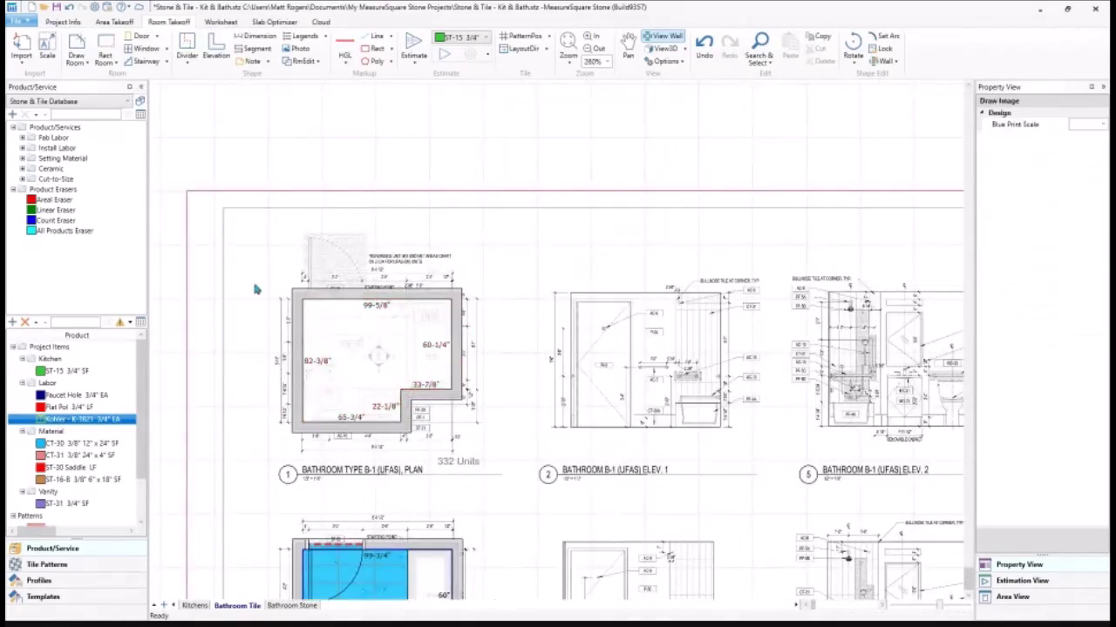
Step: Add a 36" Common-style door with the ST-30 Saddle transition to the B-1 (UFAS) room at the door opening in wall #1
click(140, 36)
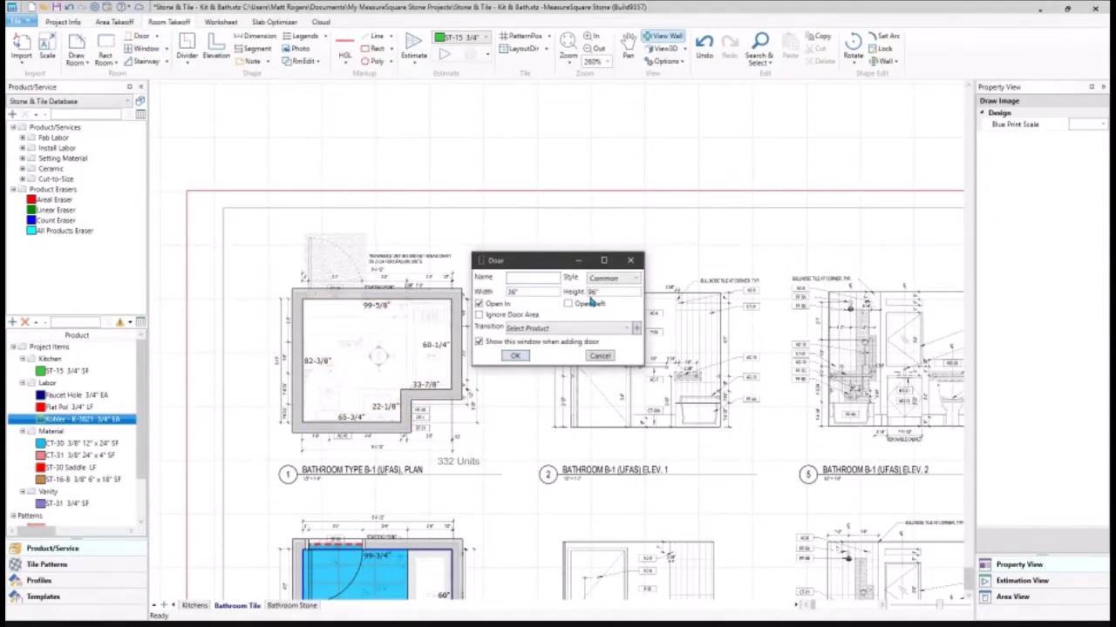
click(613, 280)
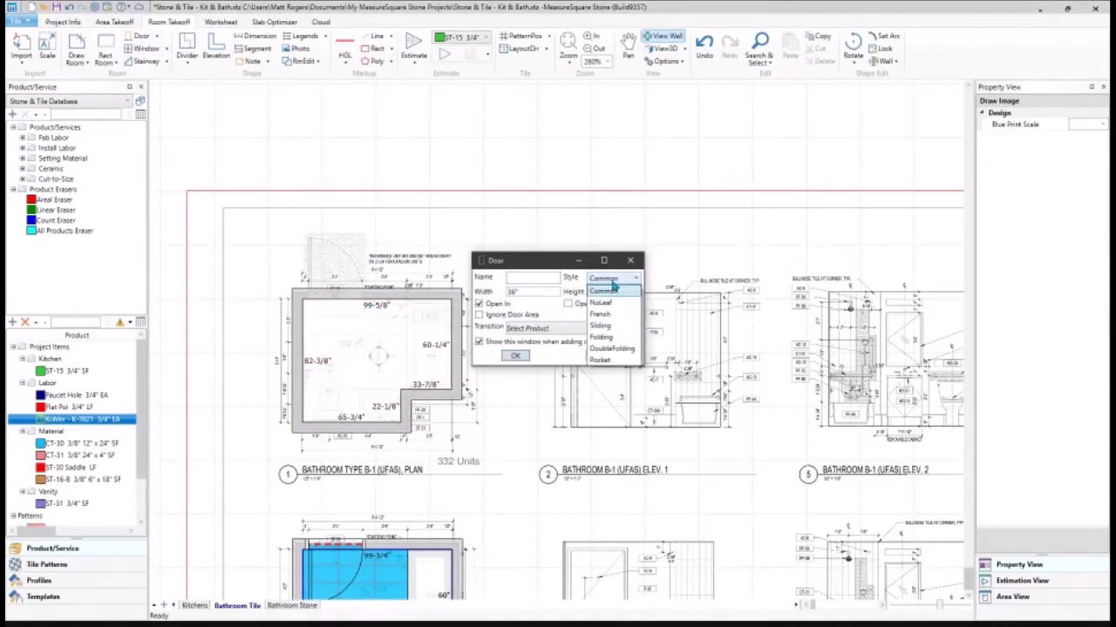
click(613, 283)
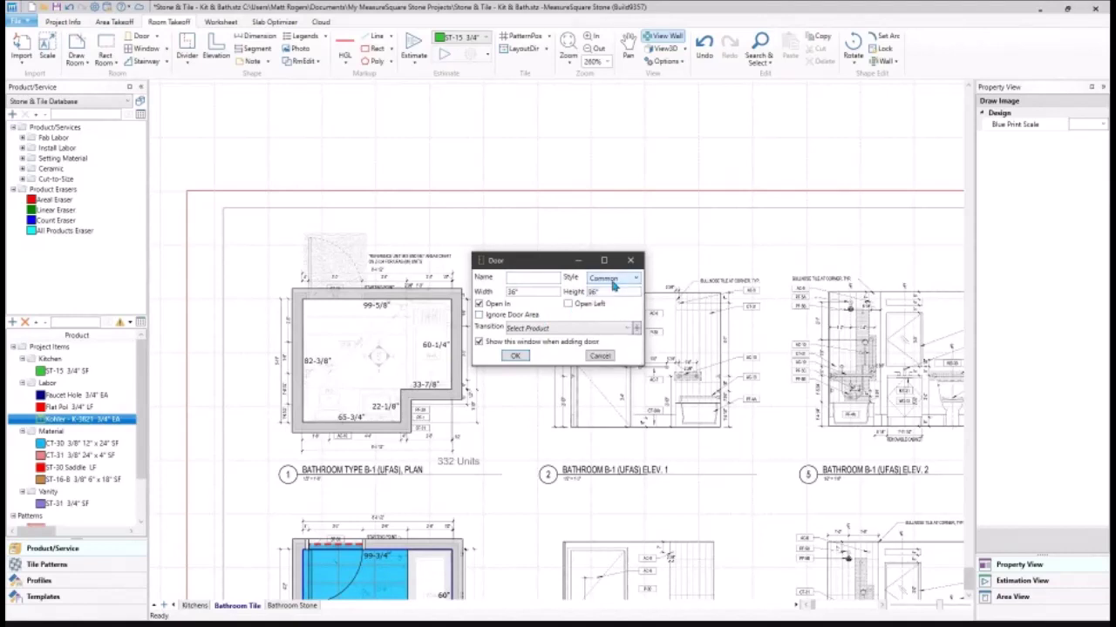
click(570, 330)
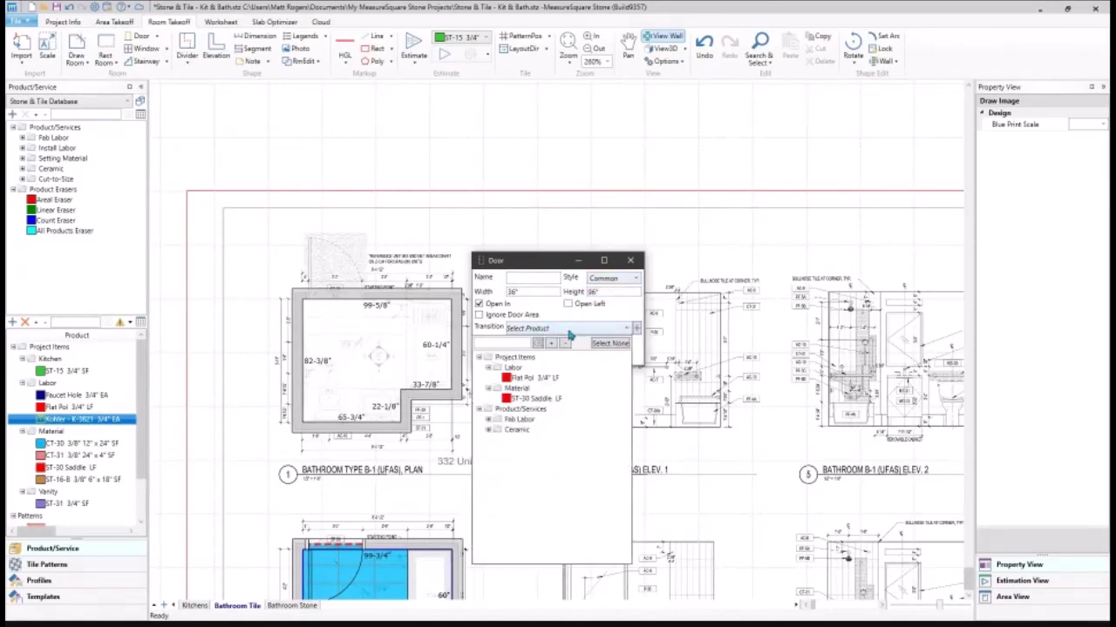
click(533, 400)
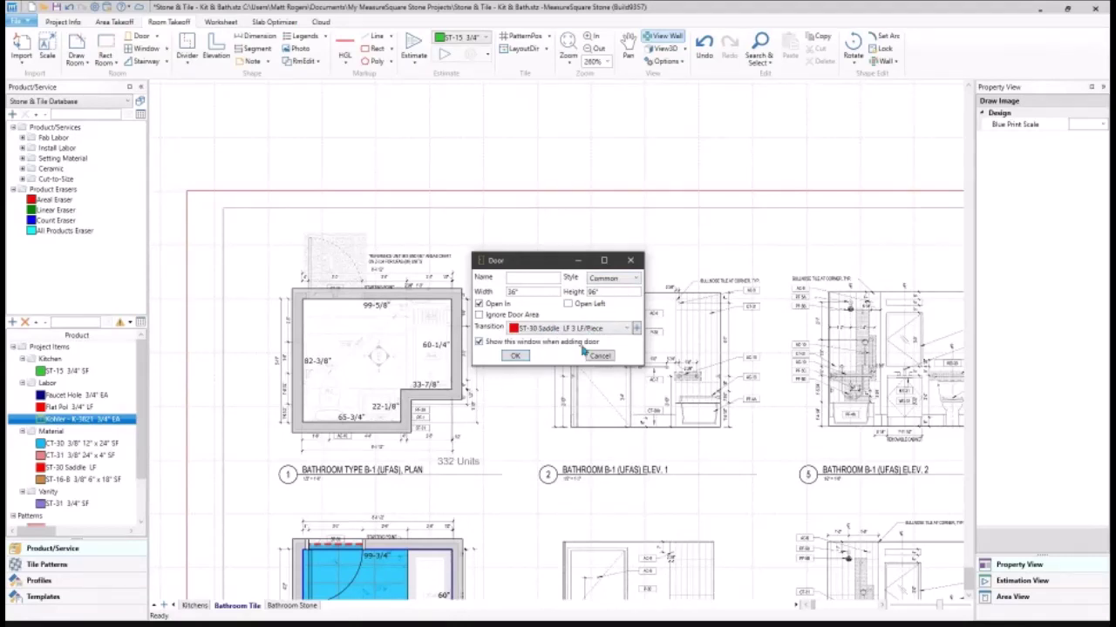
click(516, 356)
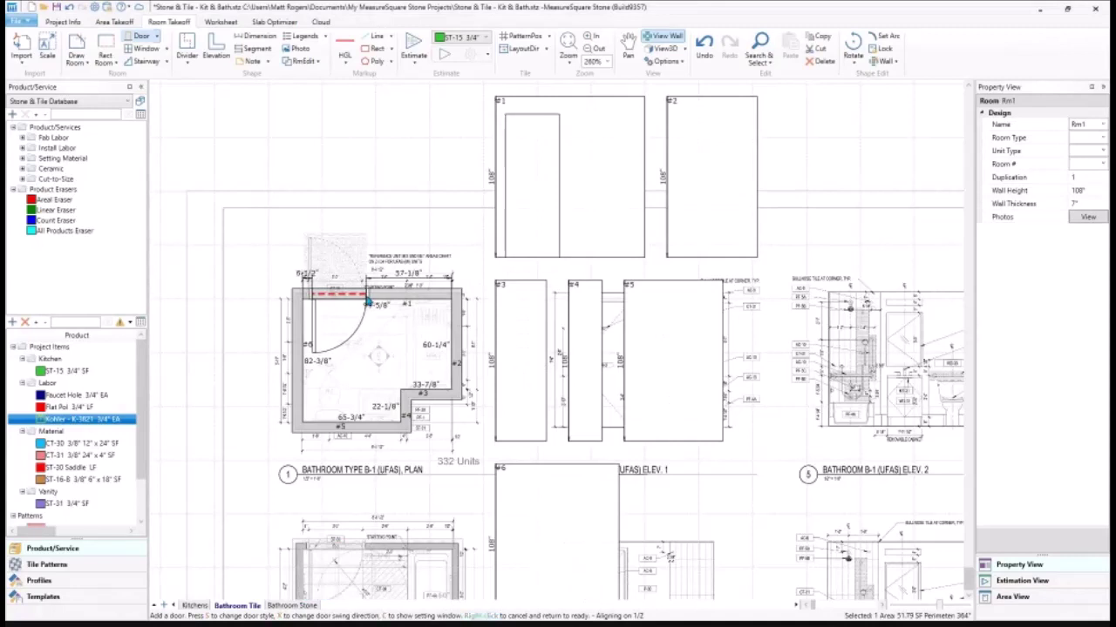
click(366, 301)
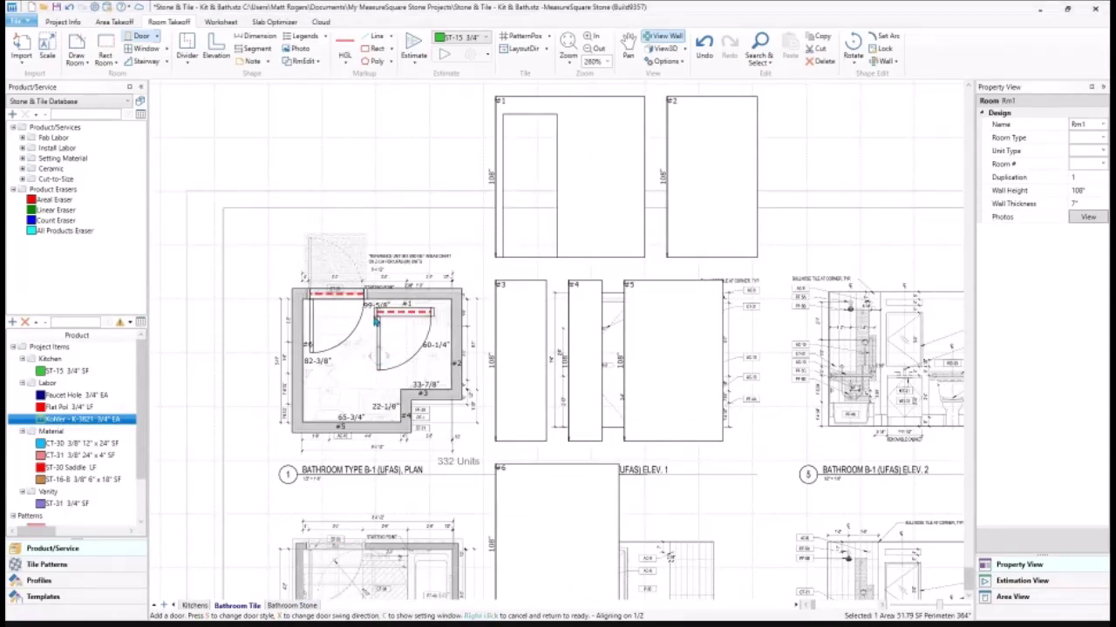
right_click(397, 343)
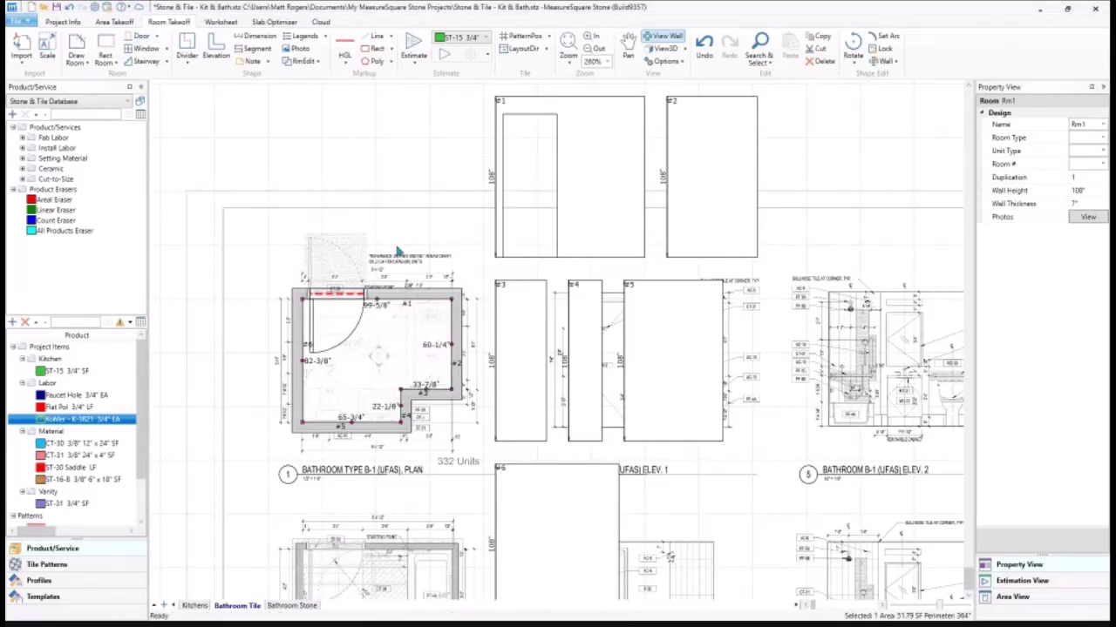
Step: Draw an elevation enclosing the tub area, about 60-1/4" by 29-3/8", and set its wall height to 18"
click(215, 48)
scroll(425, 395, up, 2)
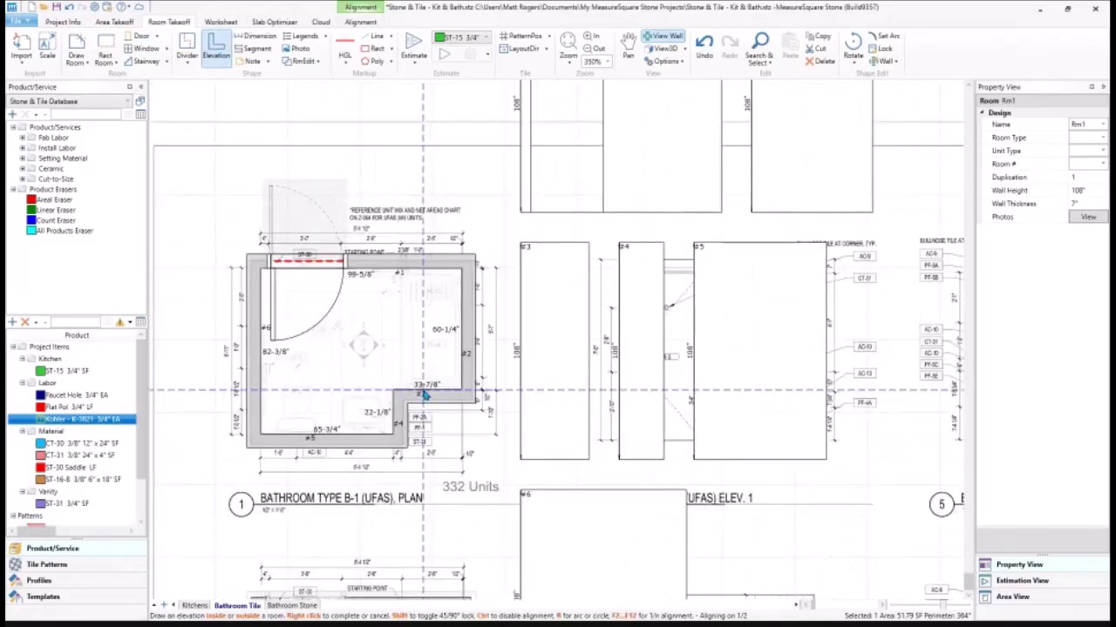
scroll(424, 395, up, 2)
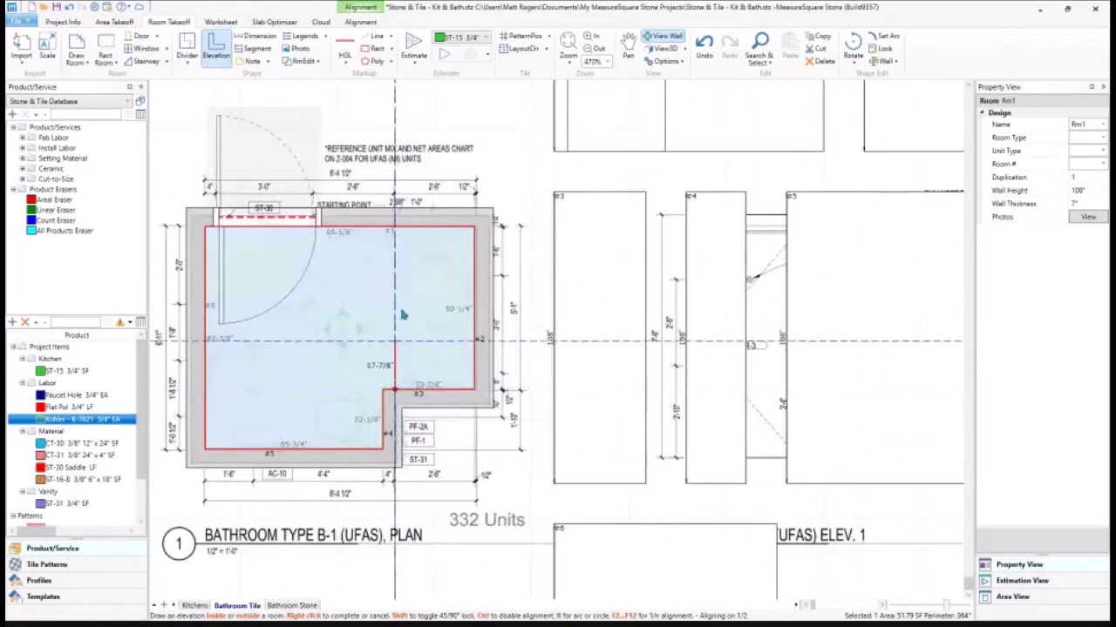
click(395, 390)
click(395, 229)
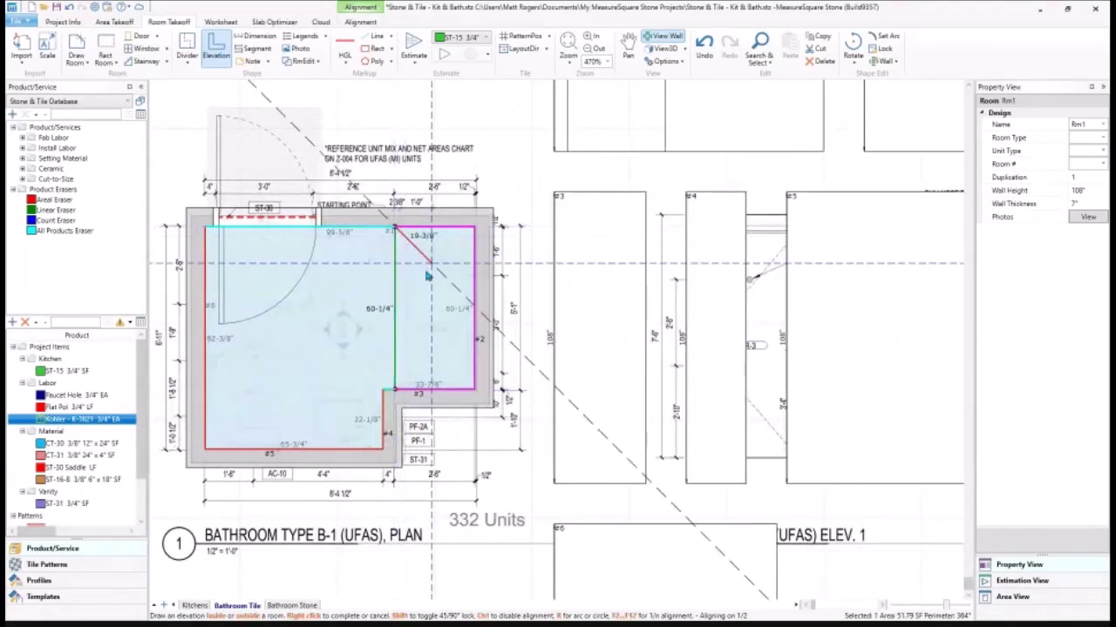
right_click(428, 276)
right_click(440, 302)
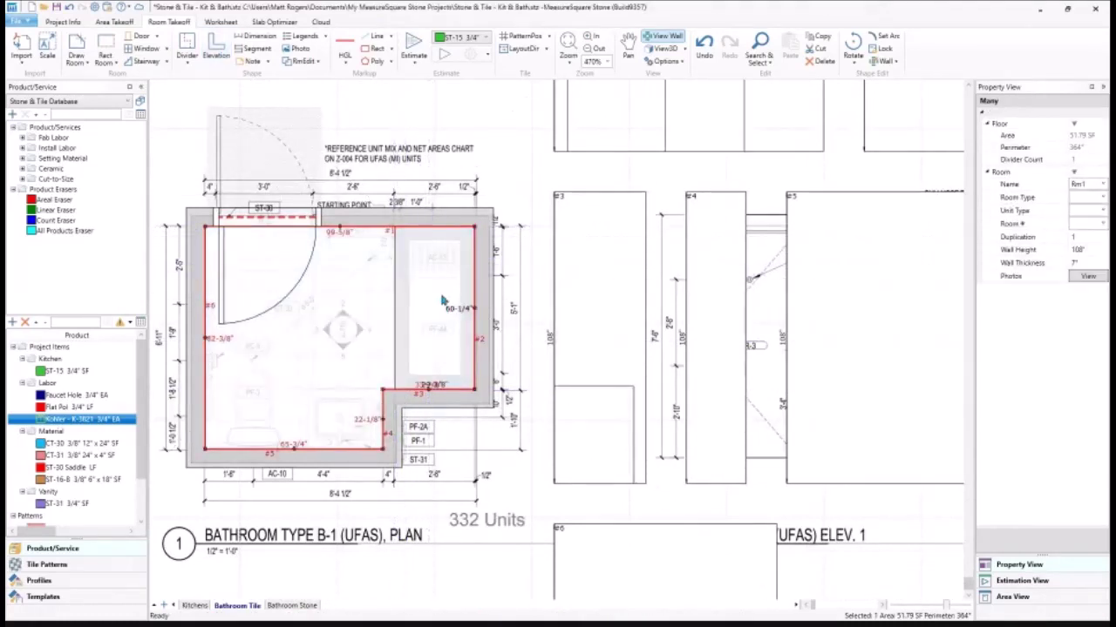
click(442, 302)
click(1048, 262)
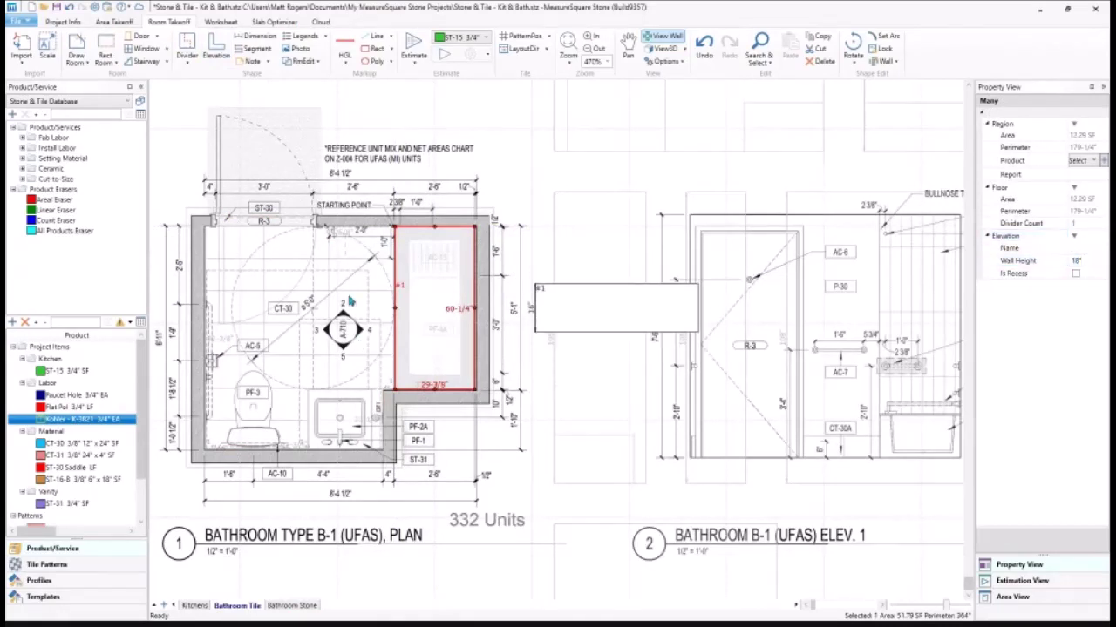
Step: Draw an elevation about 22-1/2" by 22-1/2" around the vanity against wall #5
click(345, 270)
click(215, 50)
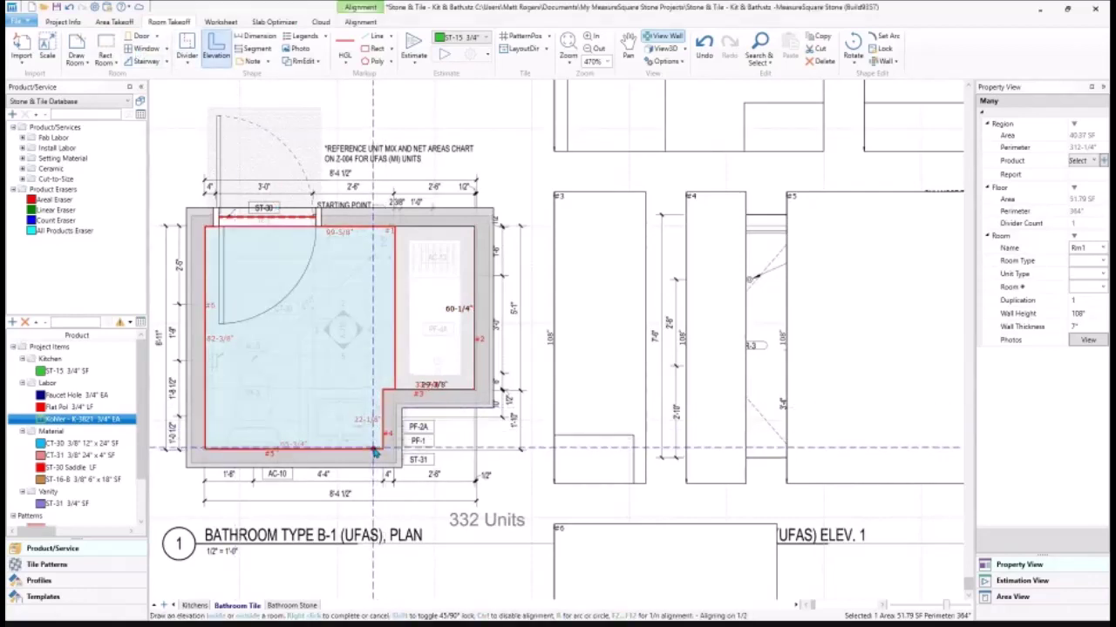
click(373, 389)
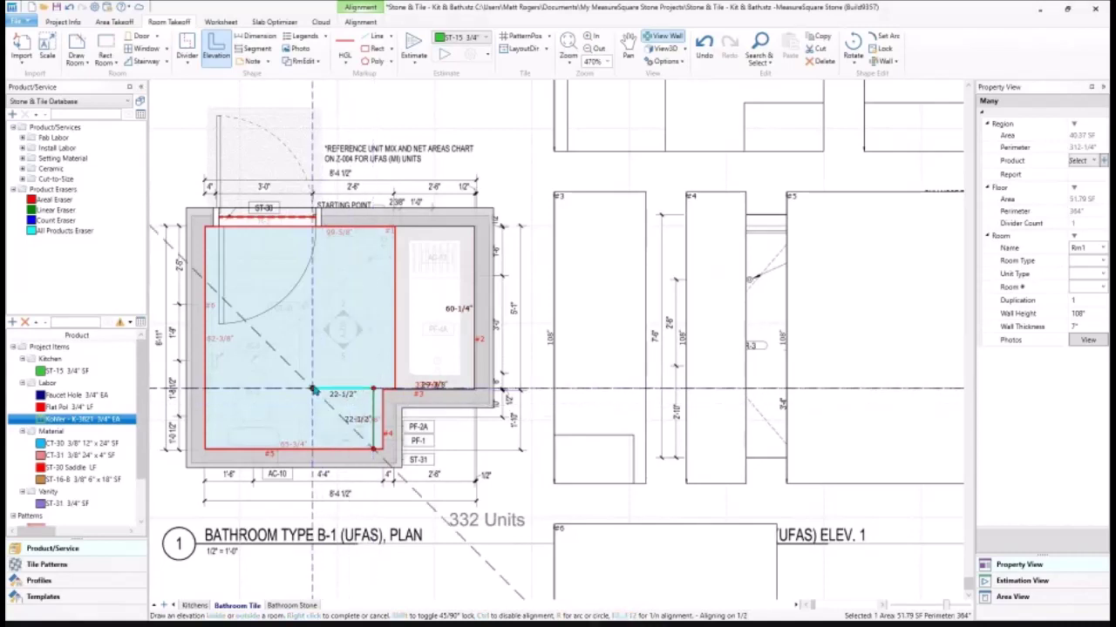
click(312, 389)
click(312, 450)
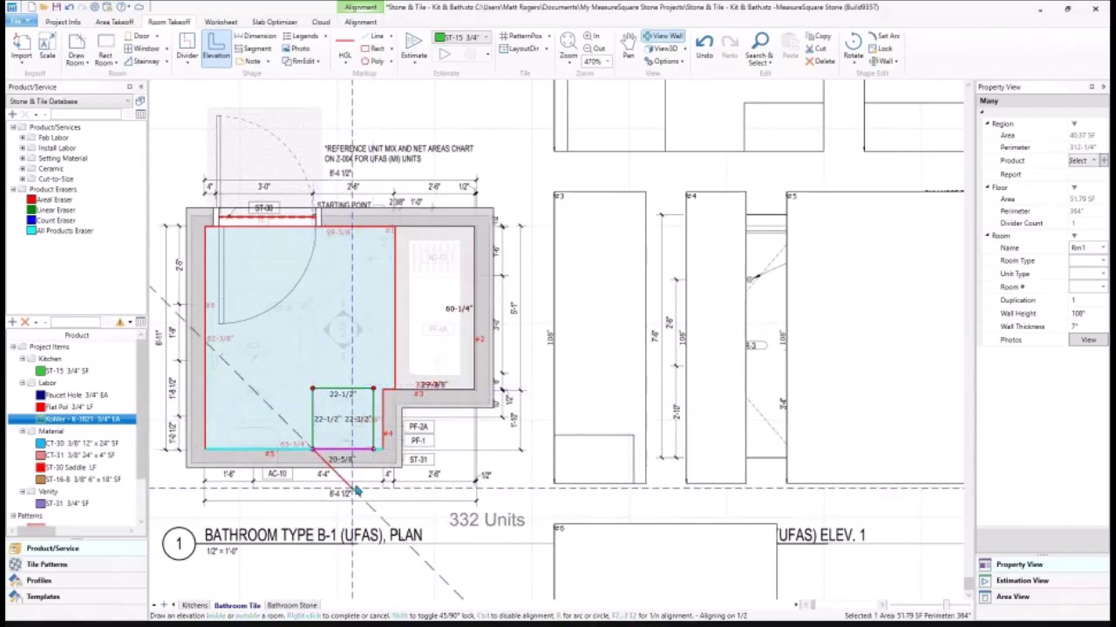
right_click(316, 452)
Step: Assign the CT-30 3/8" 12" x 24" tile to the main floor area of the B-1 (UFAS) bathroom
scroll(459, 455, down, 5)
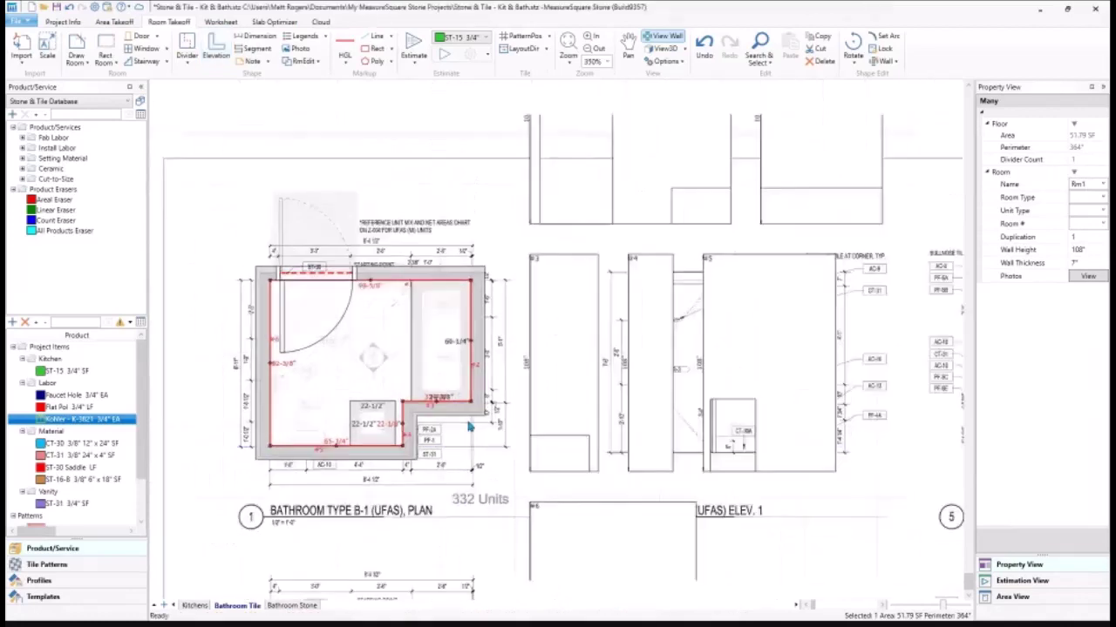
middle_drag(785, 377, 707, 354)
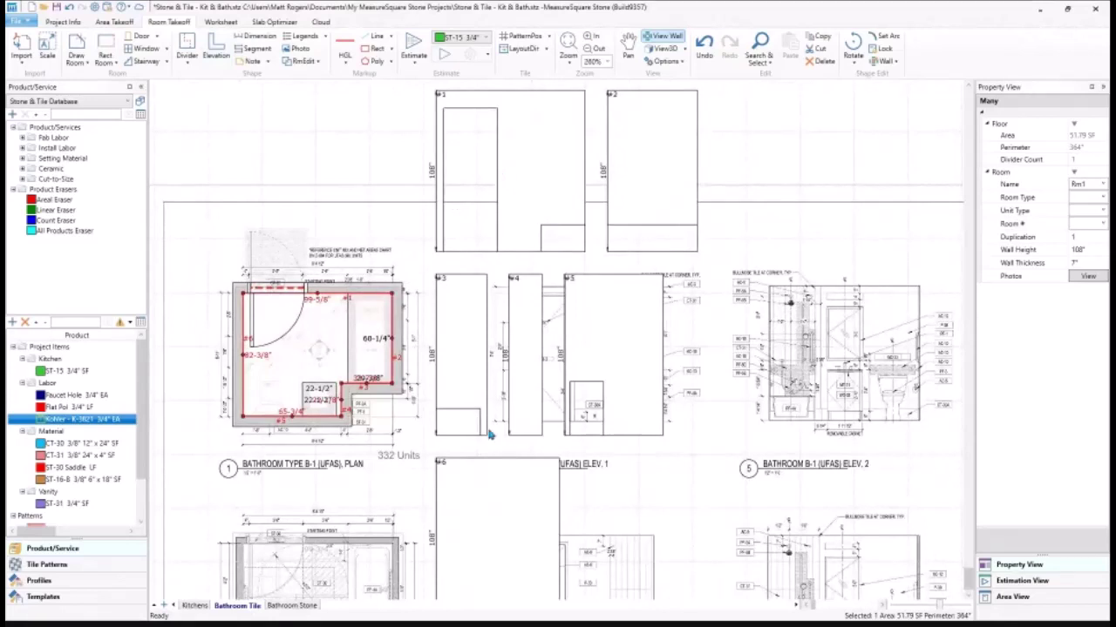
middle_drag(587, 454, 574, 408)
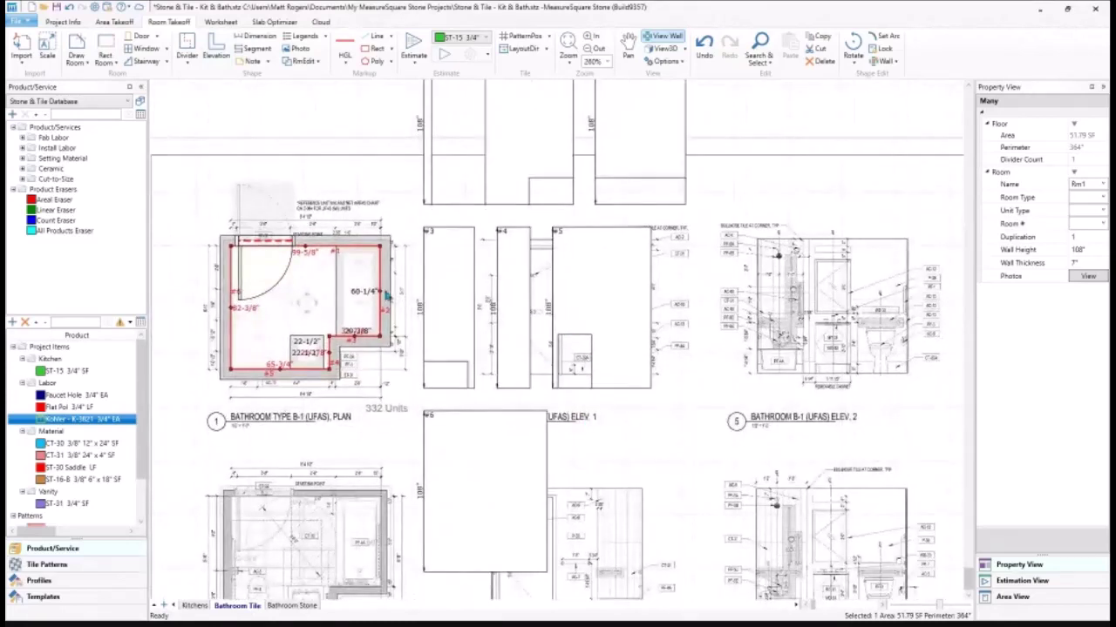
middle_drag(395, 281, 391, 311)
mouse_move(52, 448)
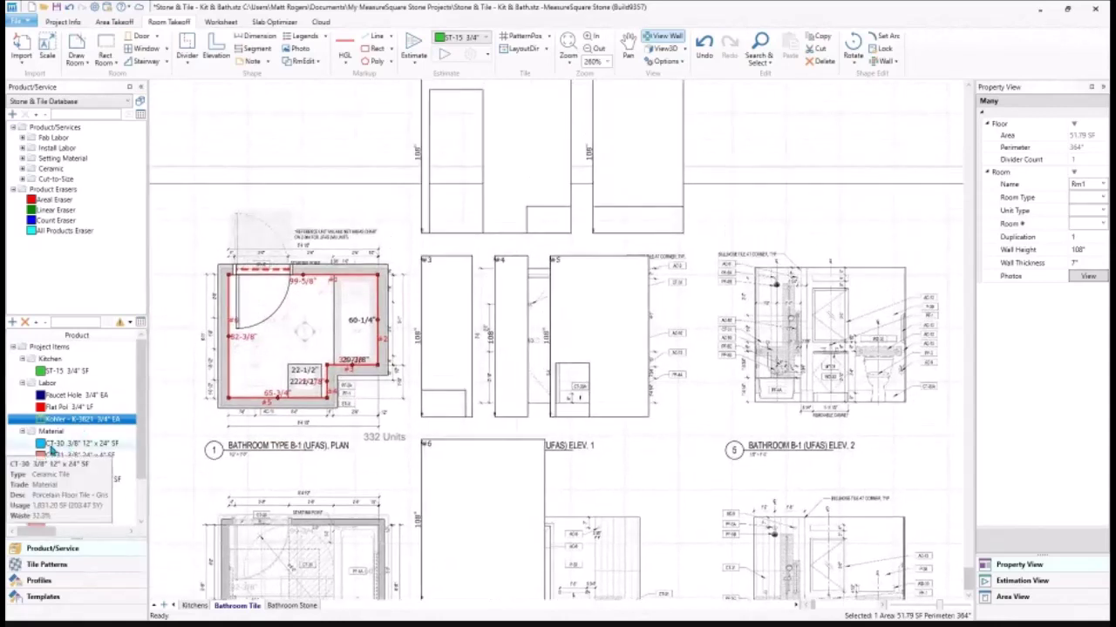
drag(52, 448, 284, 326)
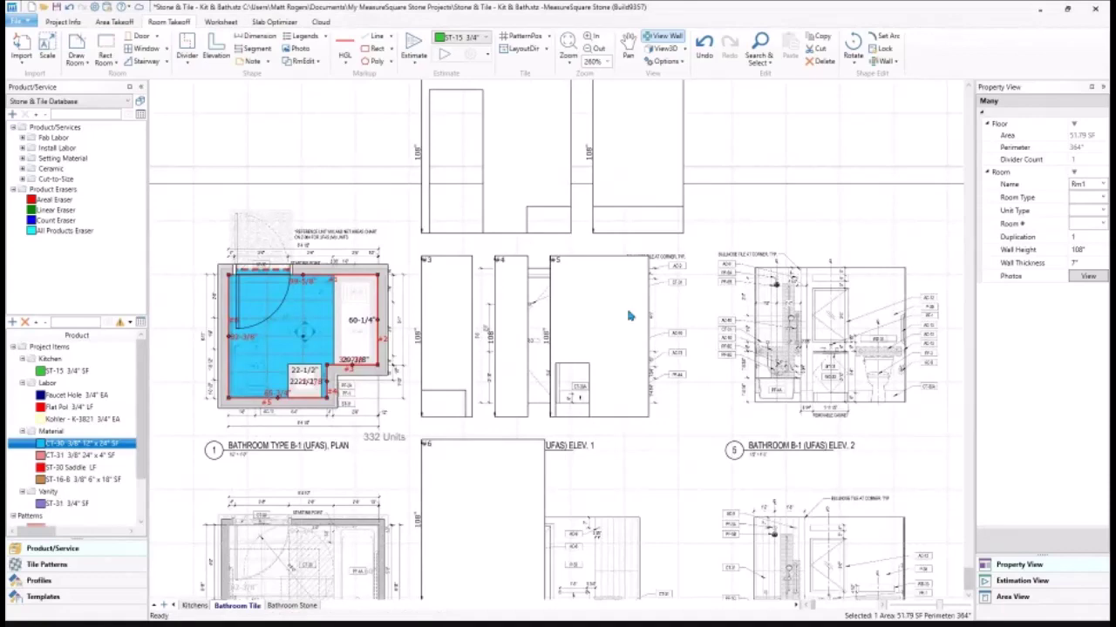
Step: Apply the B-1 wall profiles: Shower Wall to wall #2, Left Shower Wall to wall #1 and Right Shower Wall to wall #3
scroll(626, 314, down, 3)
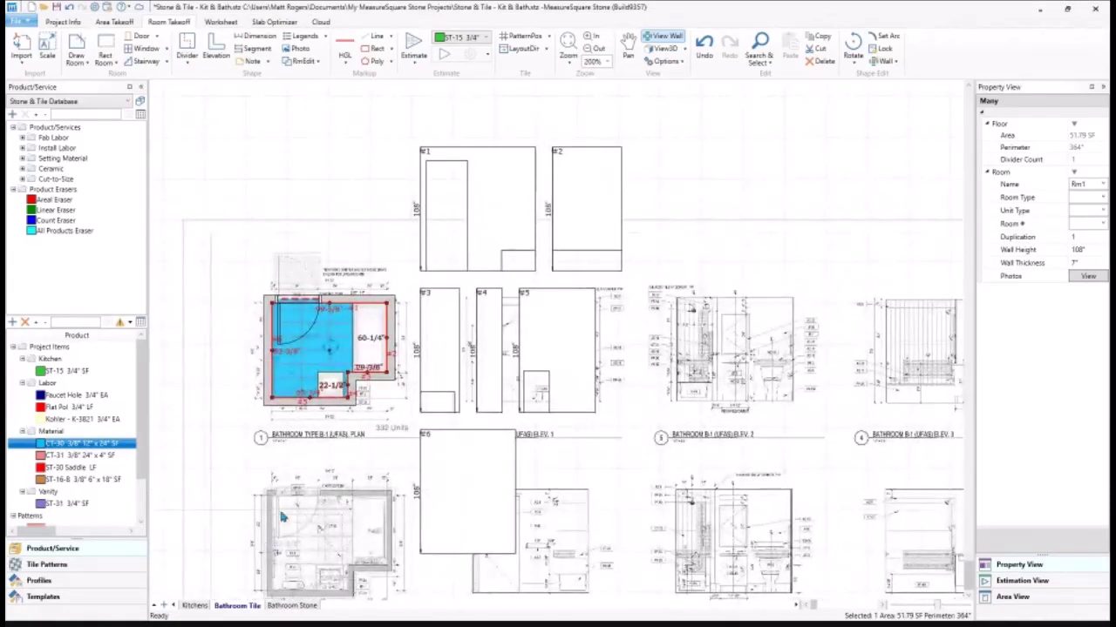
click(77, 582)
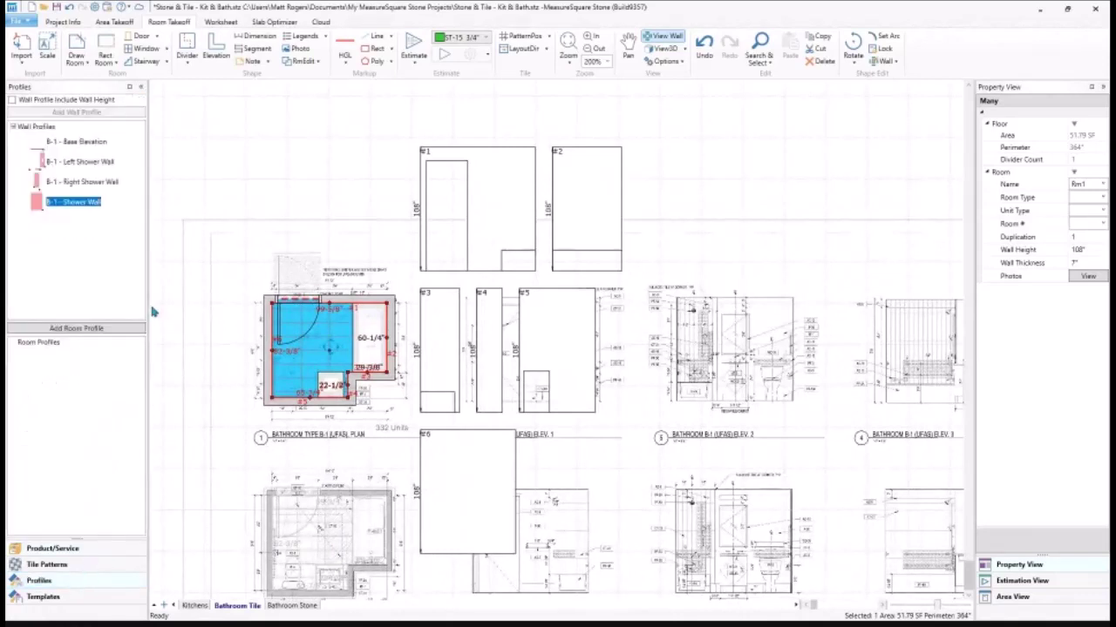
mouse_move(70, 202)
mouse_down()
mouse_move(278, 218)
mouse_move(575, 209)
mouse_up()
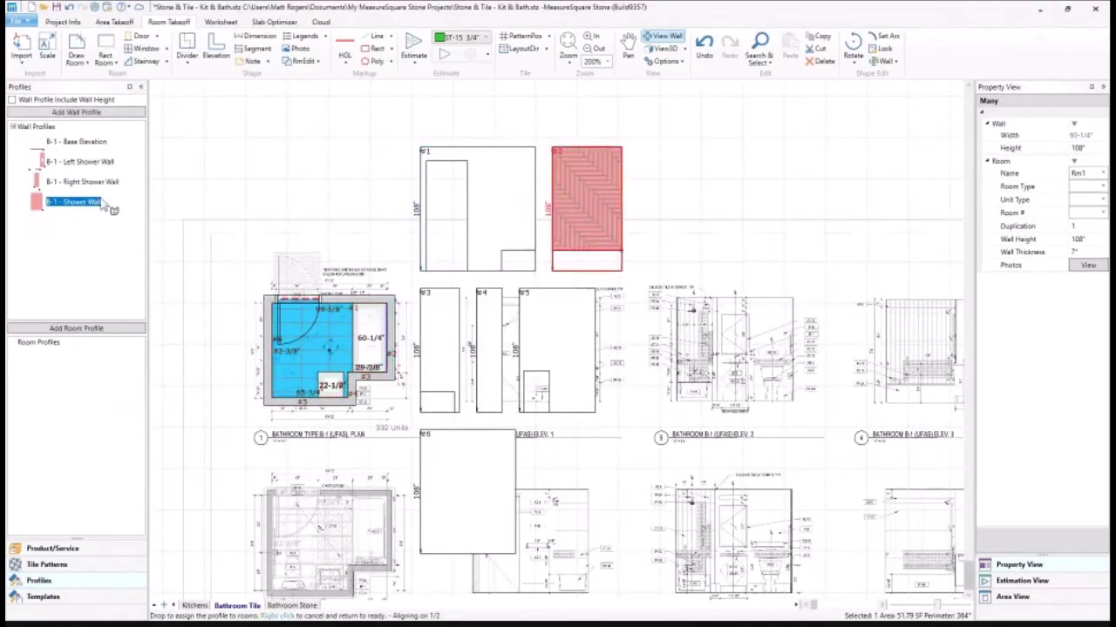
drag(77, 182, 505, 223)
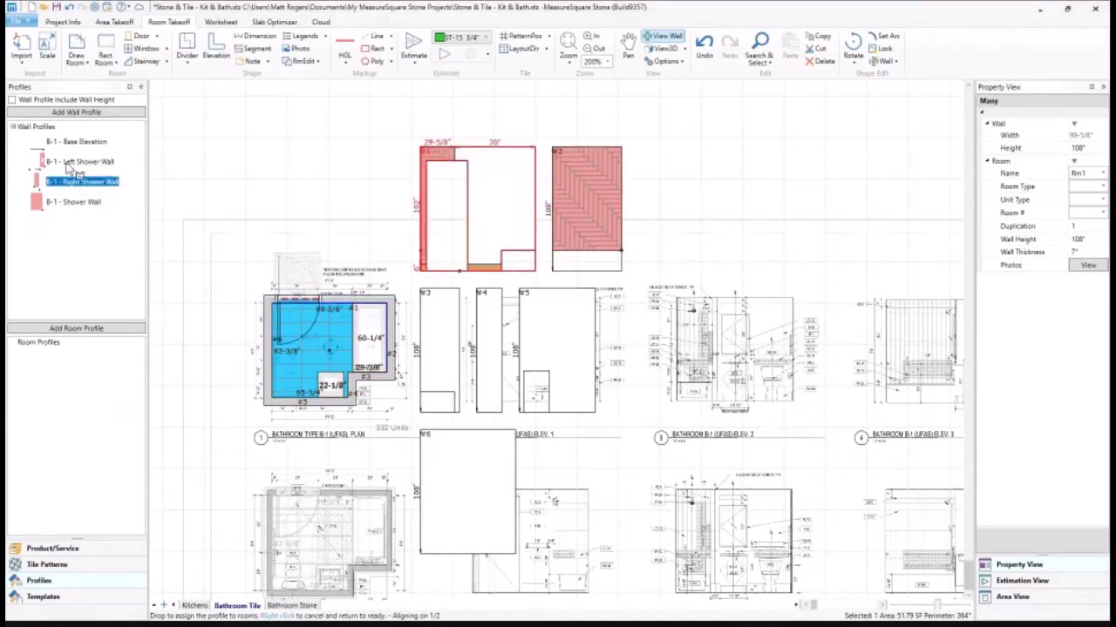
drag(74, 162, 511, 201)
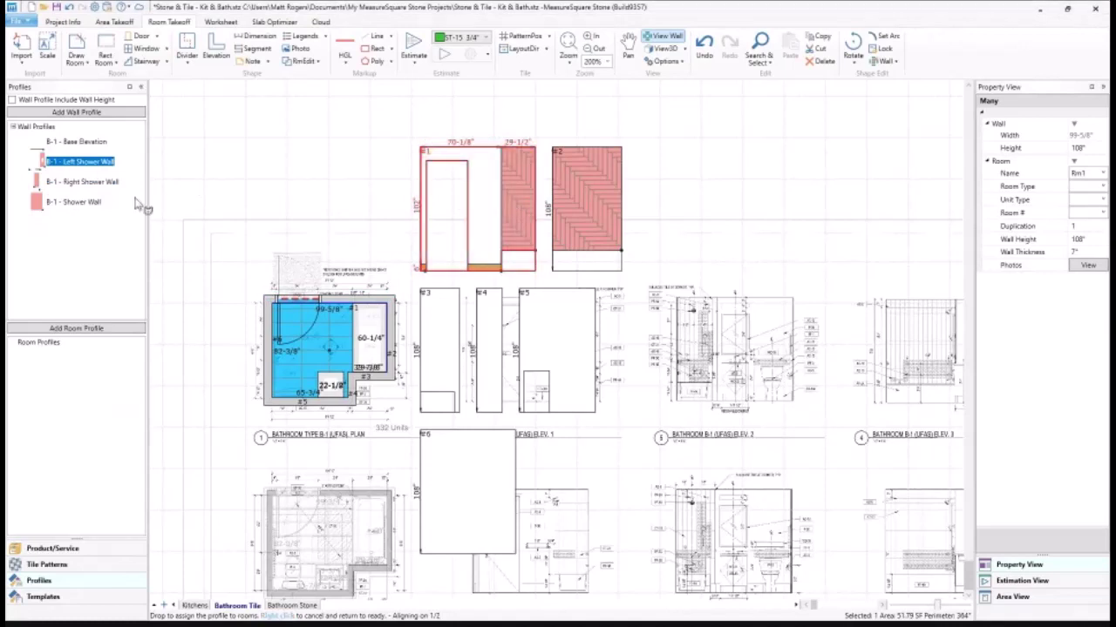
mouse_move(83, 182)
mouse_down()
mouse_move(423, 269)
mouse_move(449, 349)
mouse_up()
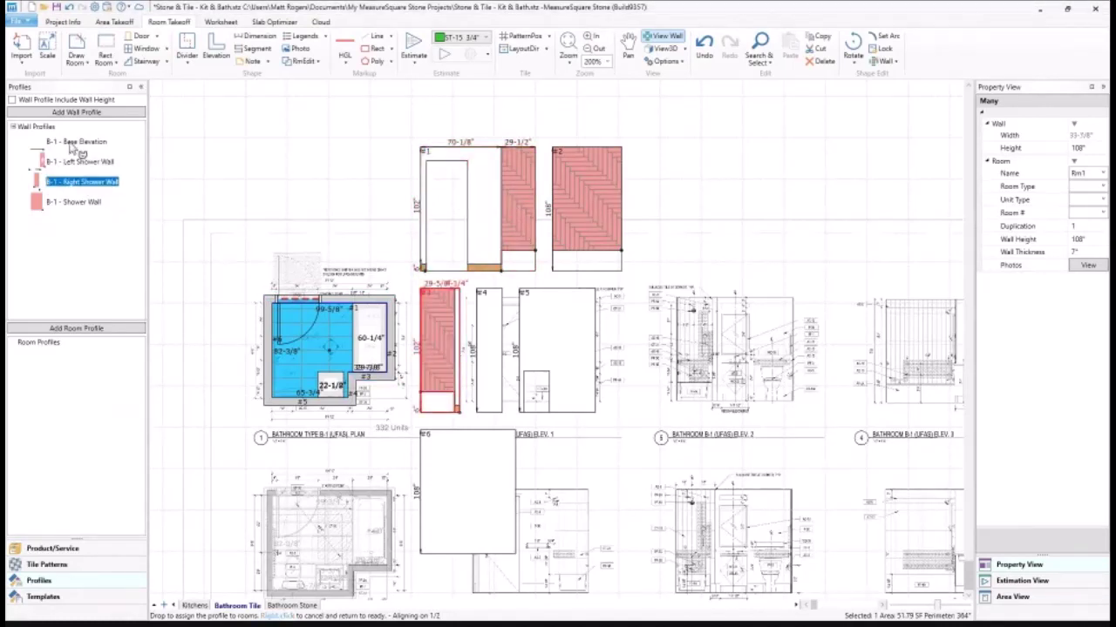
Step: Apply the B-1 - Base Elevation wall profile to walls #4, #5 and #6
drag(76, 142, 490, 350)
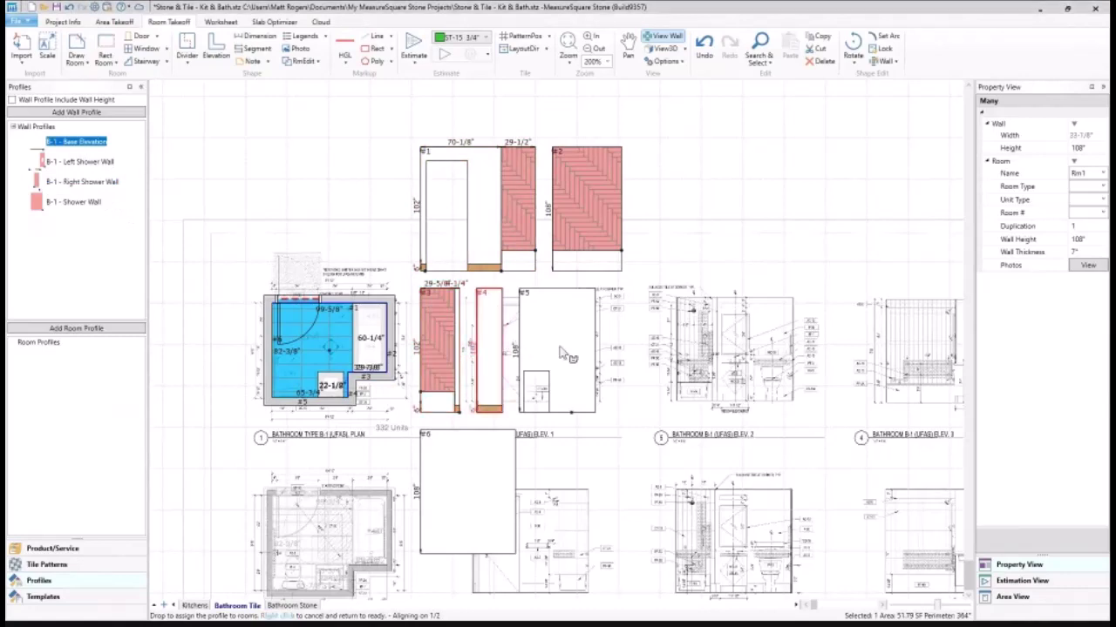
click(562, 353)
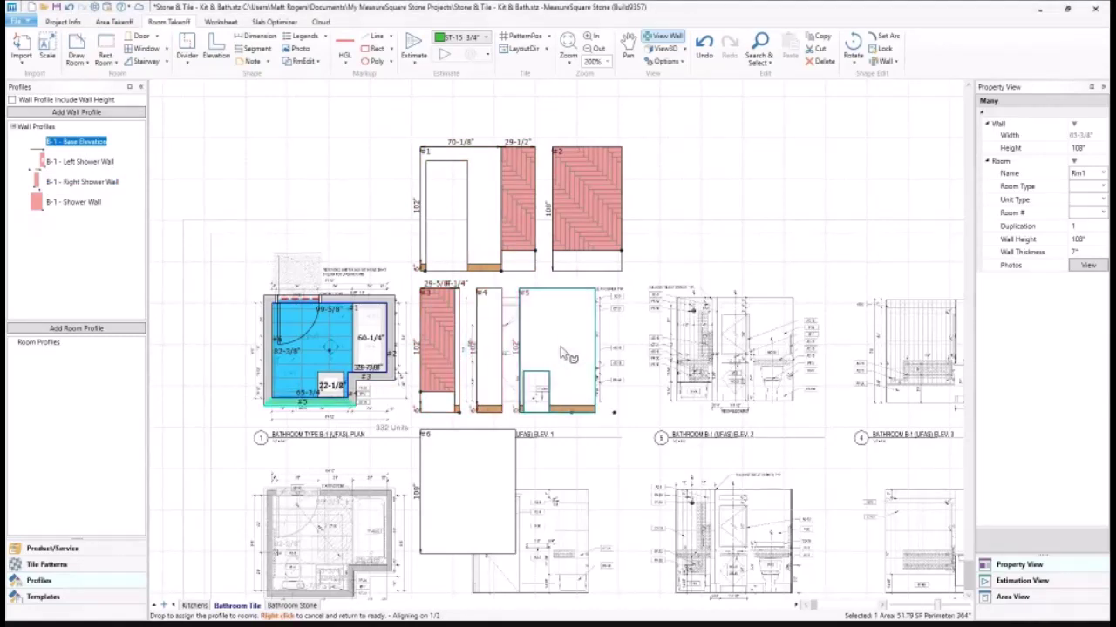
click(482, 513)
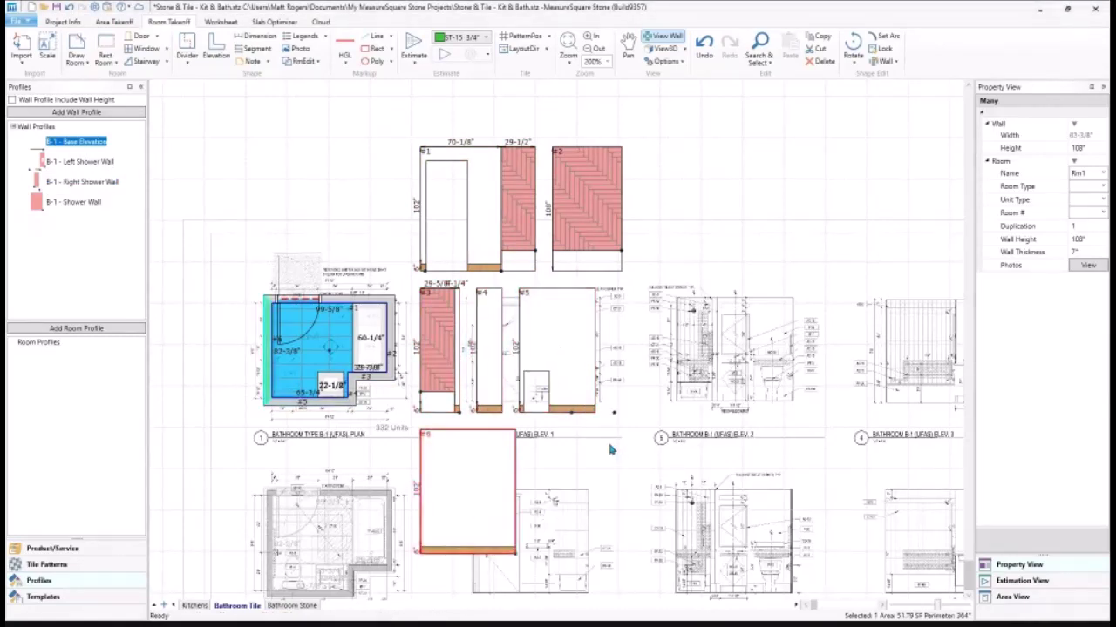
click(360, 466)
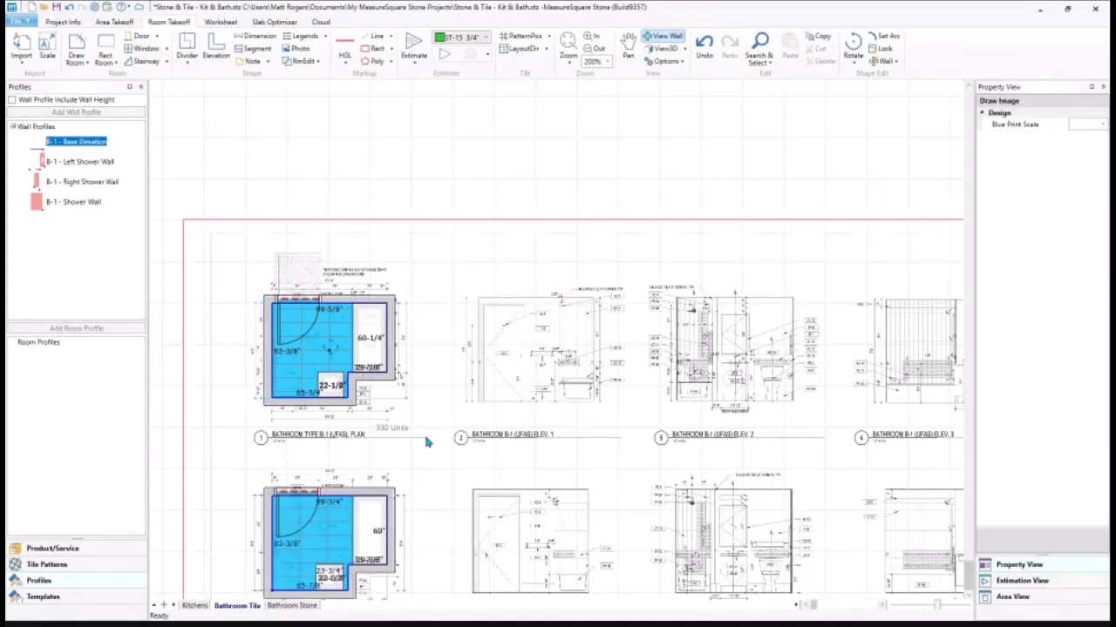
Step: Tag the B-1 (UFAS) bathroom with room type Bathroom, unit type B-1 (UFAS) and room number B101
drag(427, 442, 233, 259)
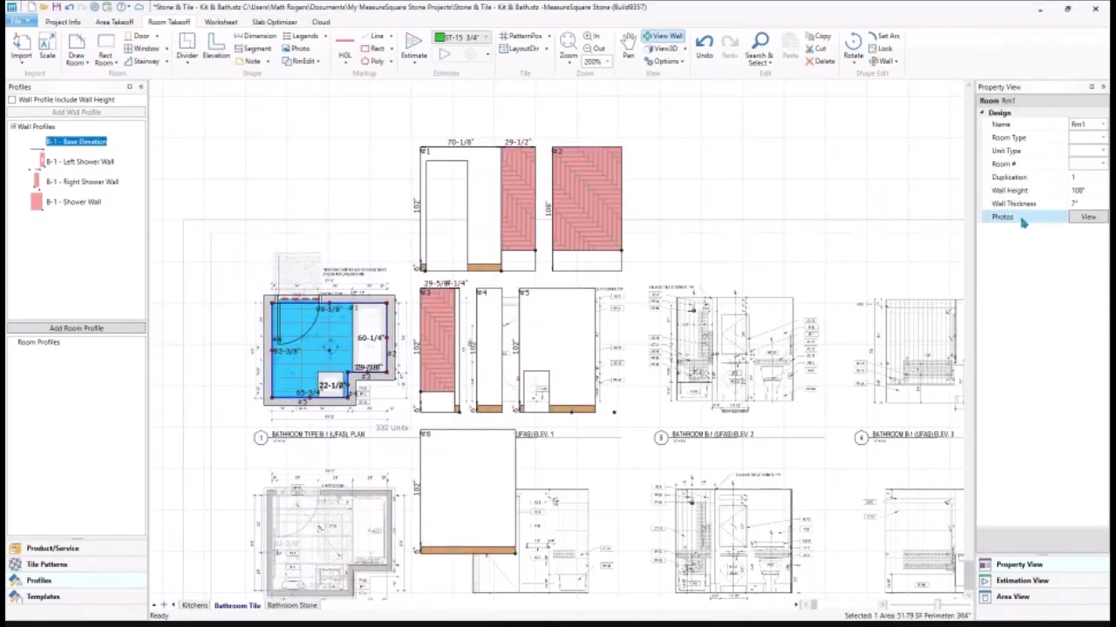
click(1101, 139)
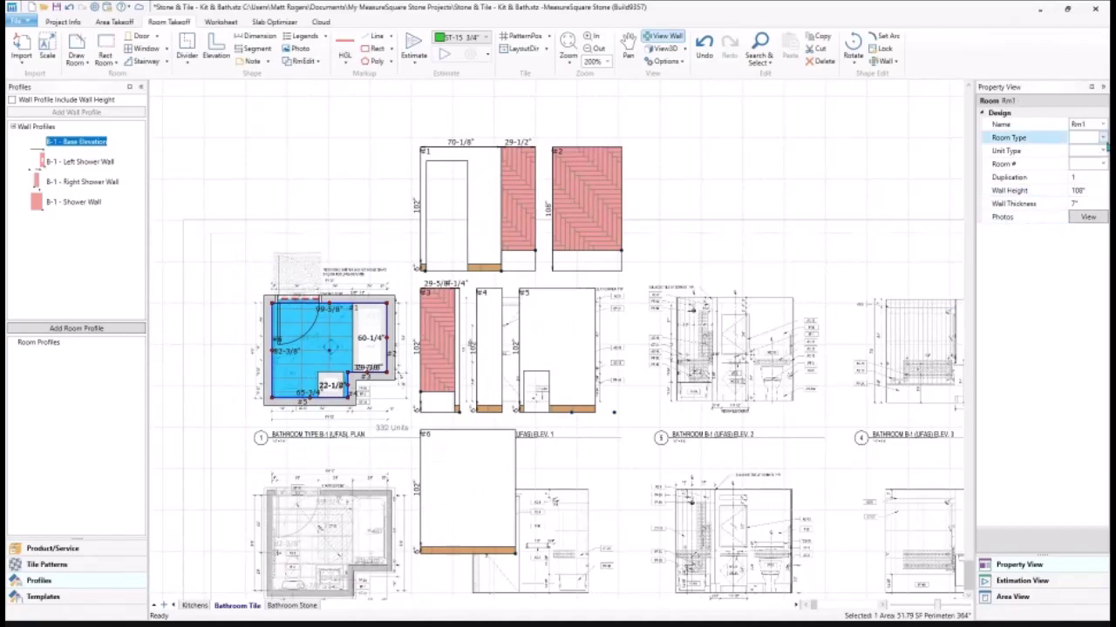
click(1102, 137)
click(1088, 171)
click(1103, 153)
click(1102, 154)
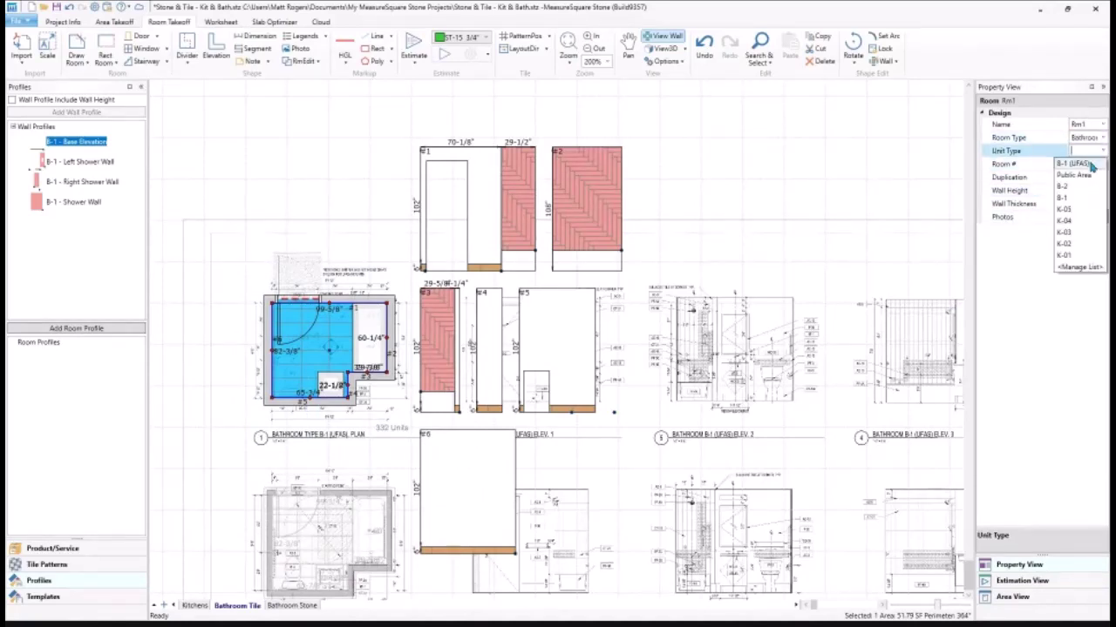
click(1081, 162)
click(1102, 164)
click(1102, 164)
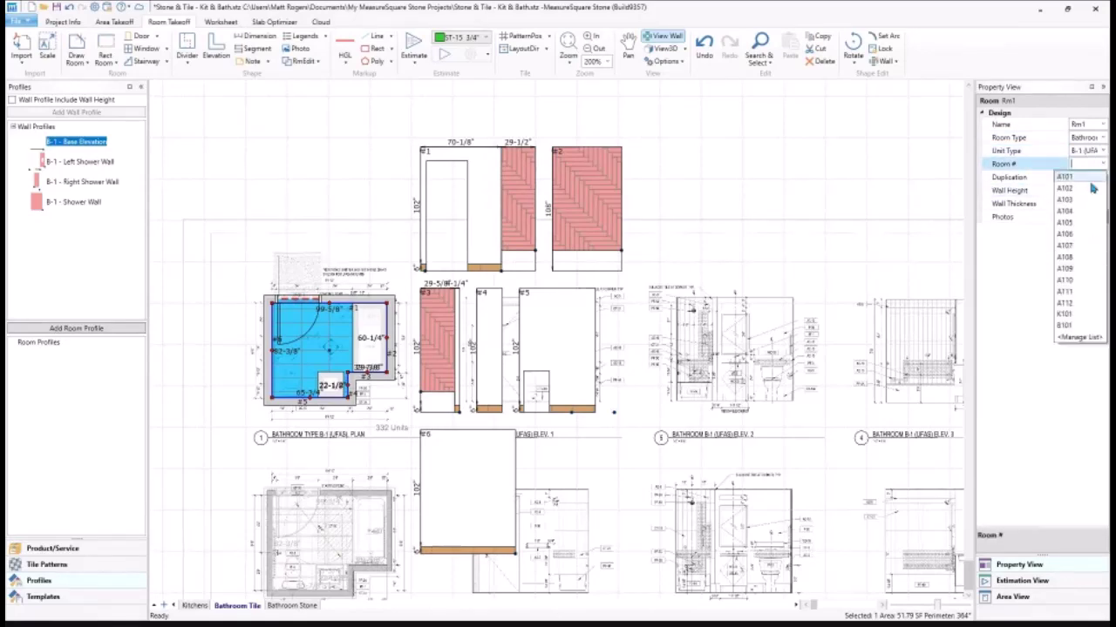
click(1064, 325)
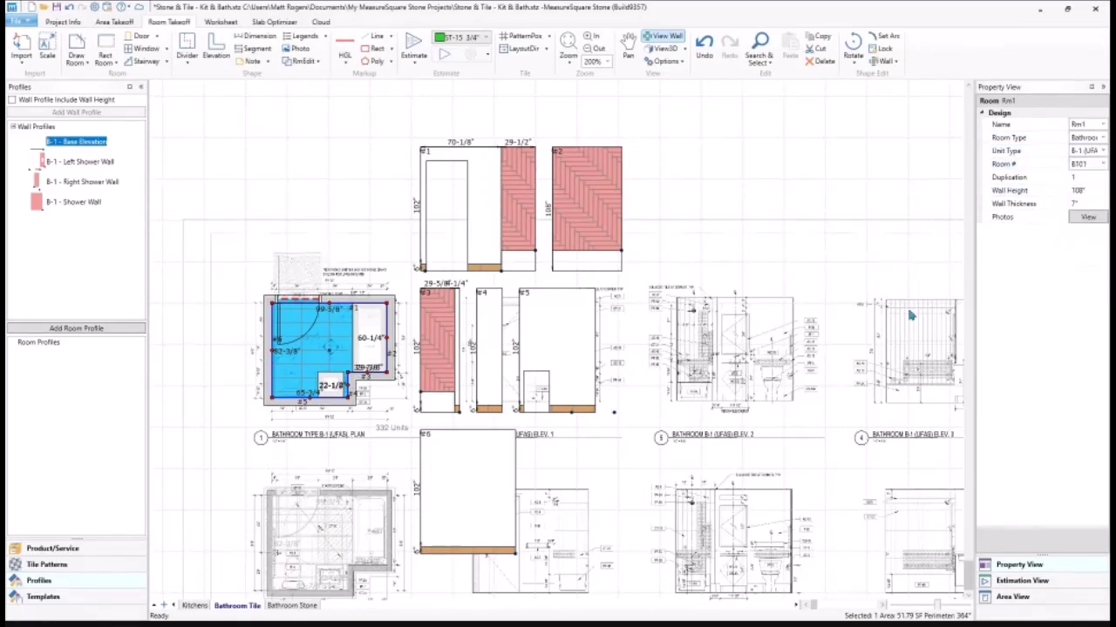
click(833, 297)
Step: Reload the Proposal worksheet with the current takeoff data
scroll(702, 436, down, 2)
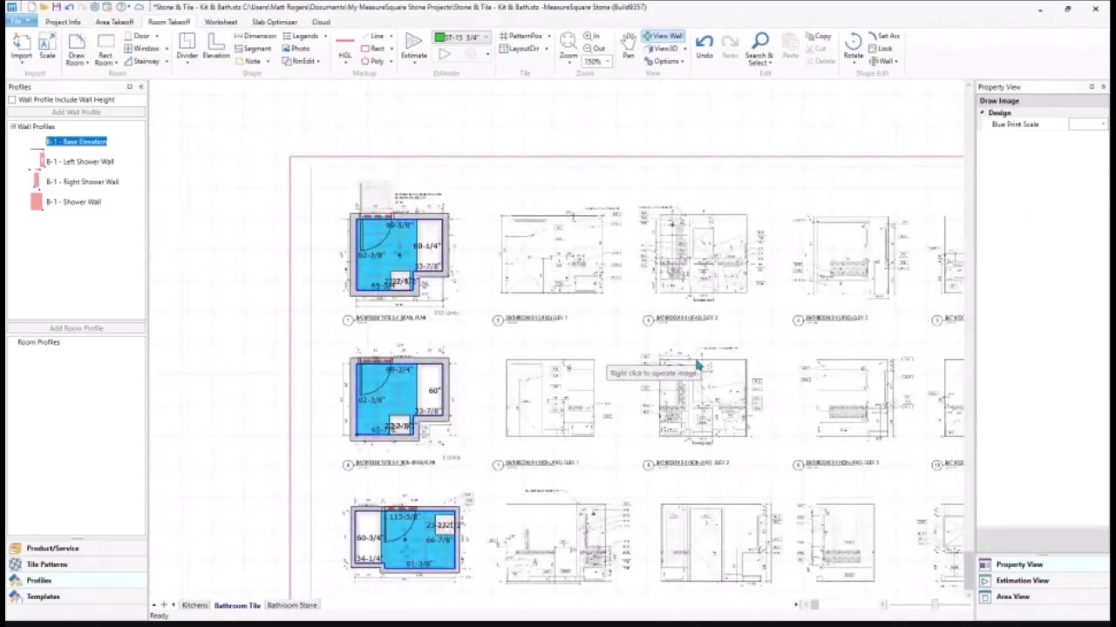
click(220, 22)
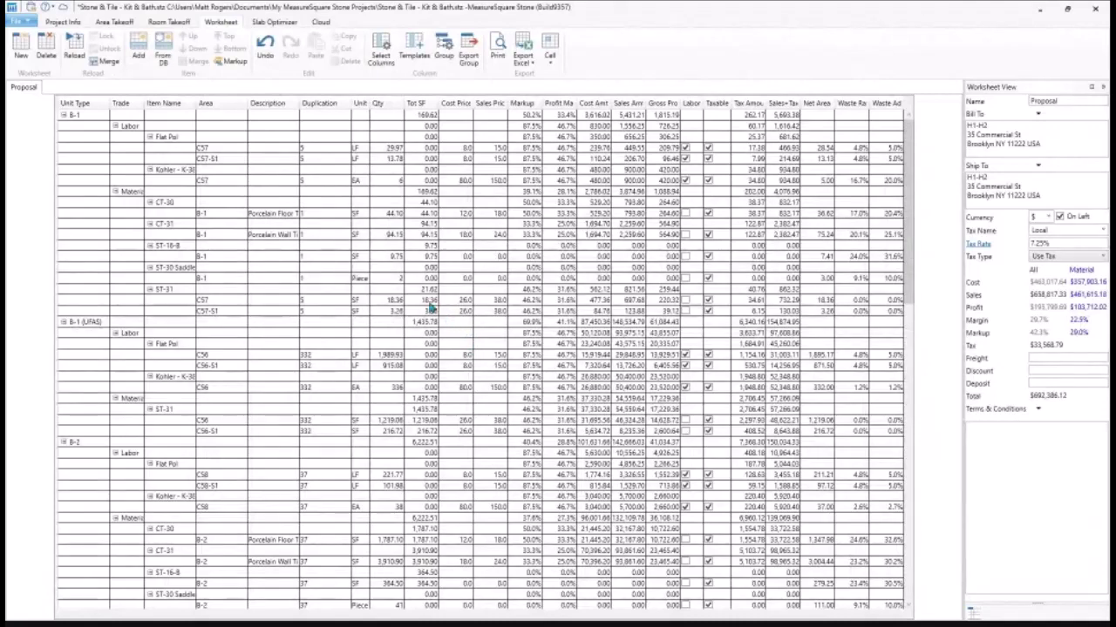
click(76, 53)
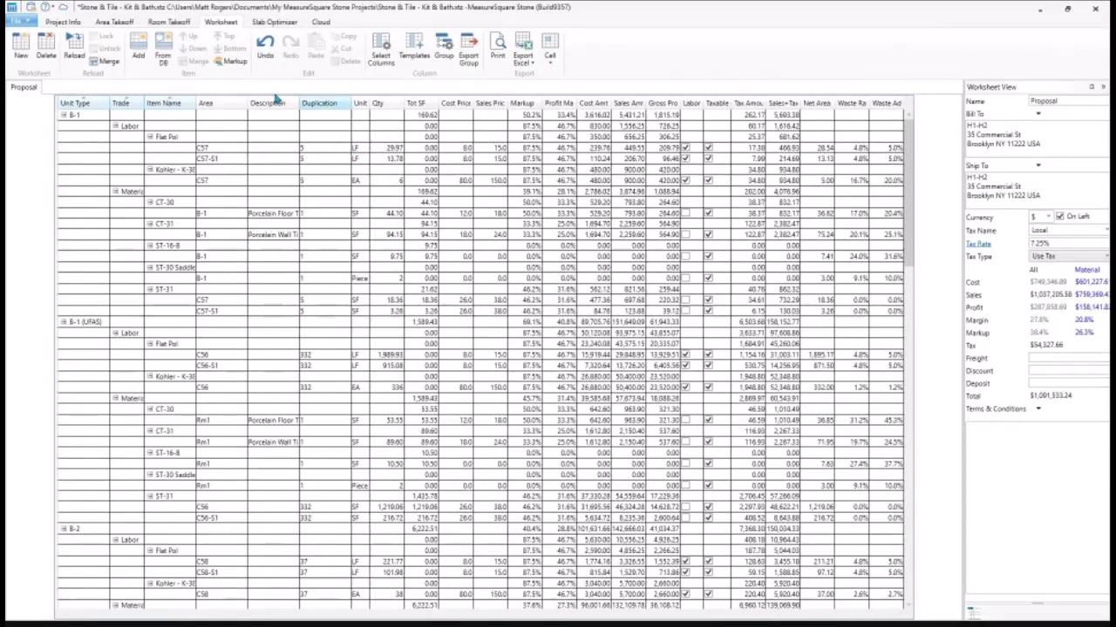
Step: Create a new worksheet from the Vendor Quote template and look through its labor and material rows
click(27, 52)
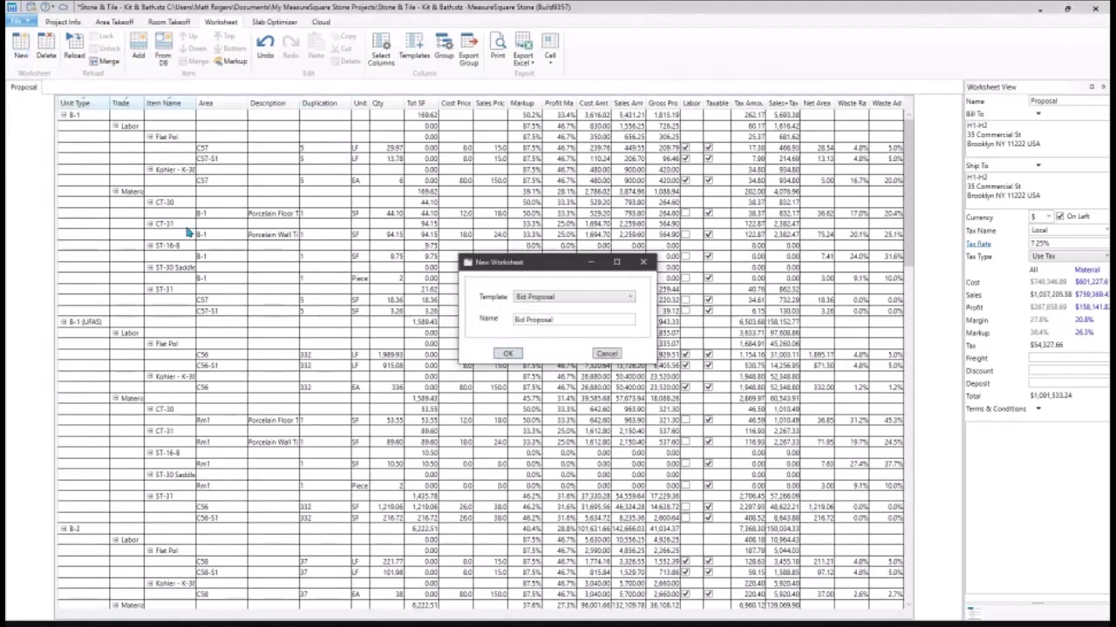
click(587, 301)
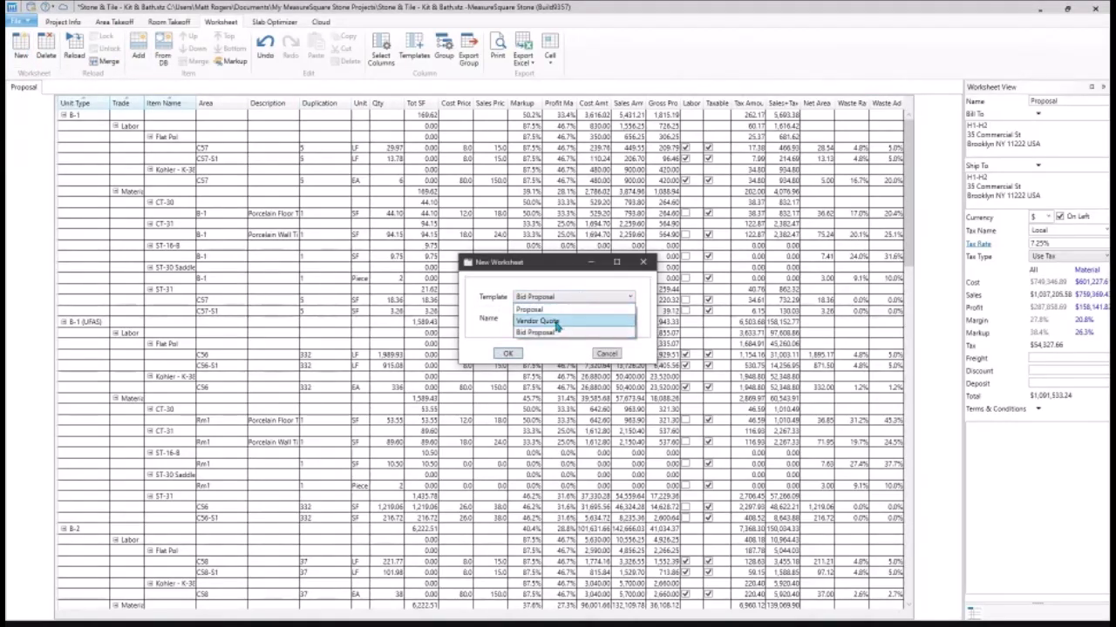
click(556, 322)
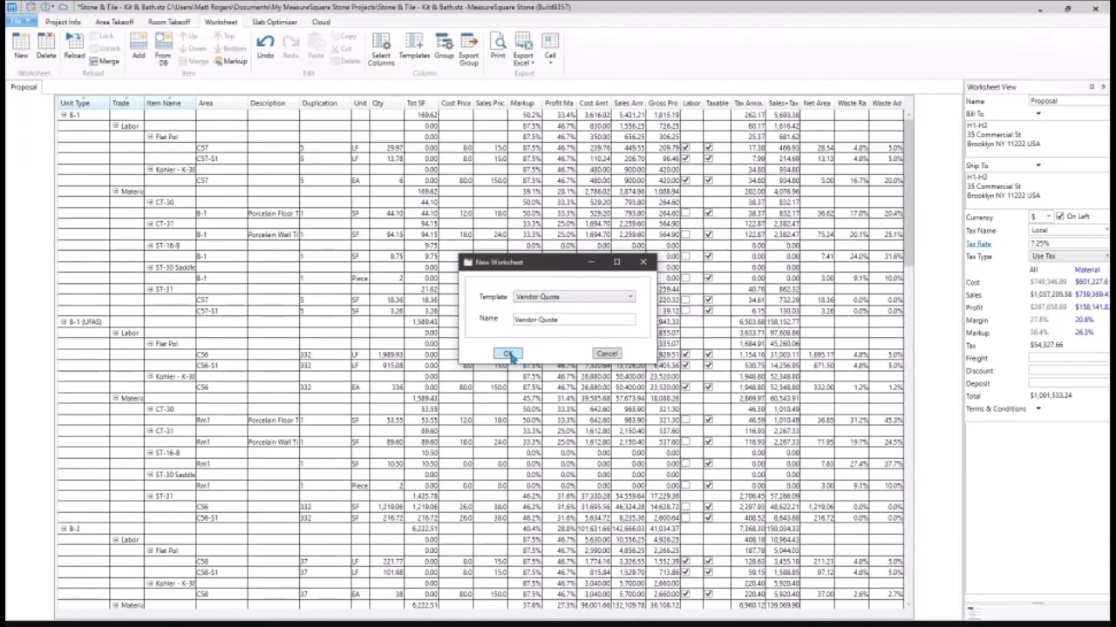
click(510, 356)
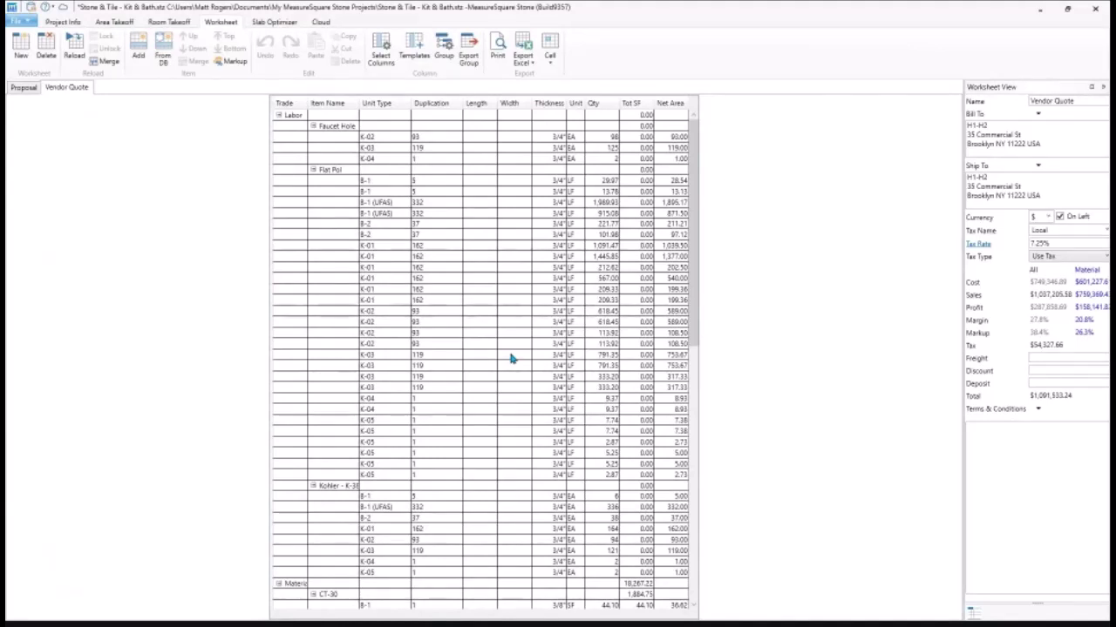
scroll(507, 288, down, 2)
scroll(507, 288, down, 6)
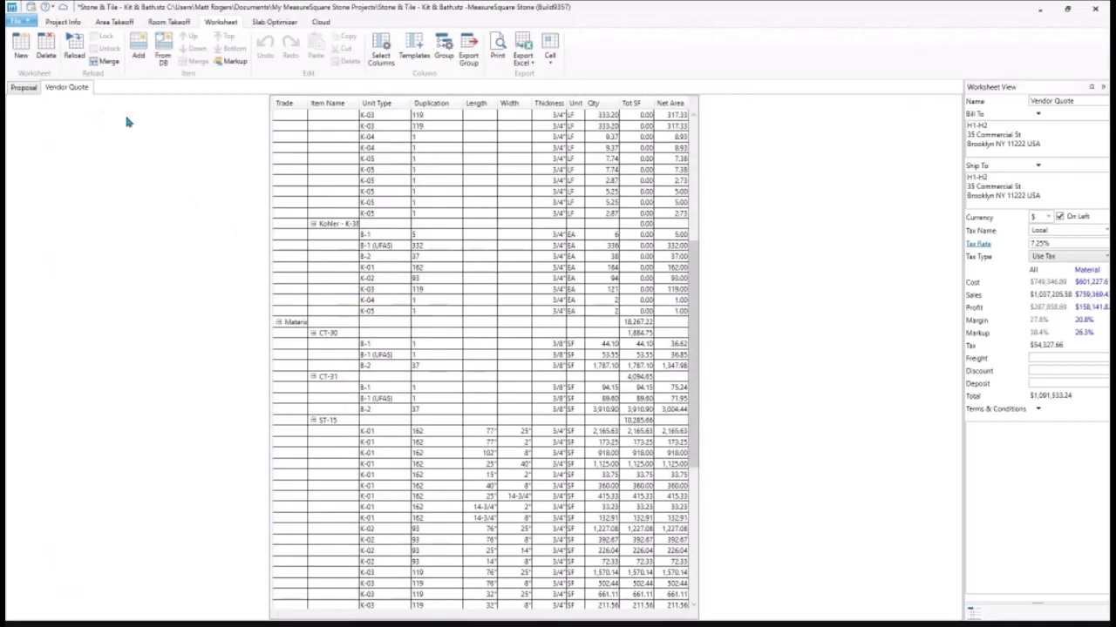
Step: Create a new worksheet from the Bid Proposal template
click(20, 51)
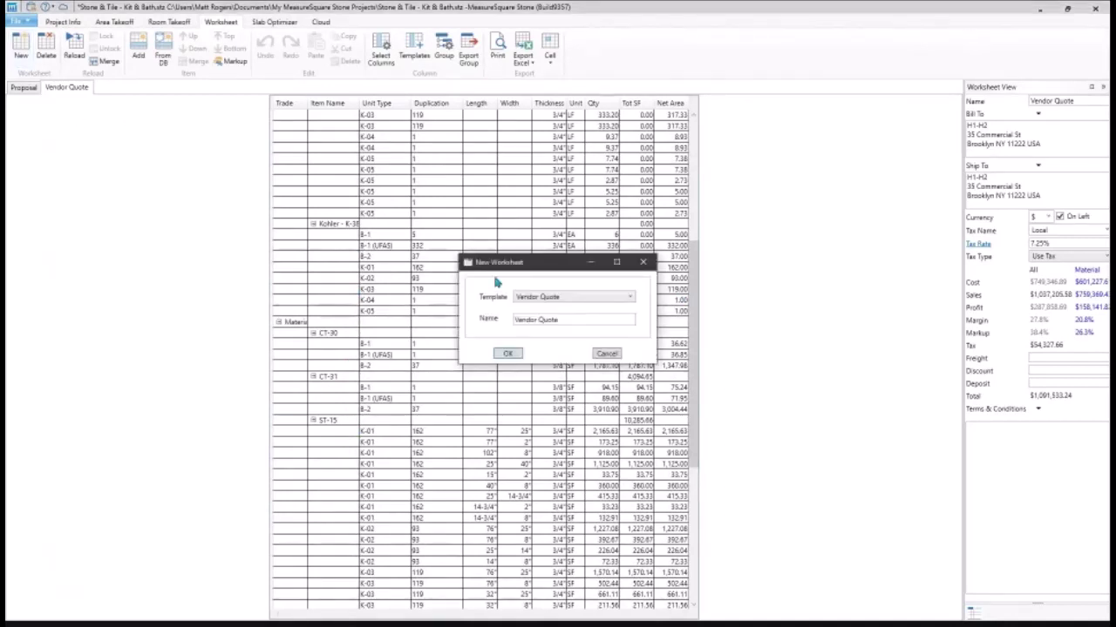
click(580, 296)
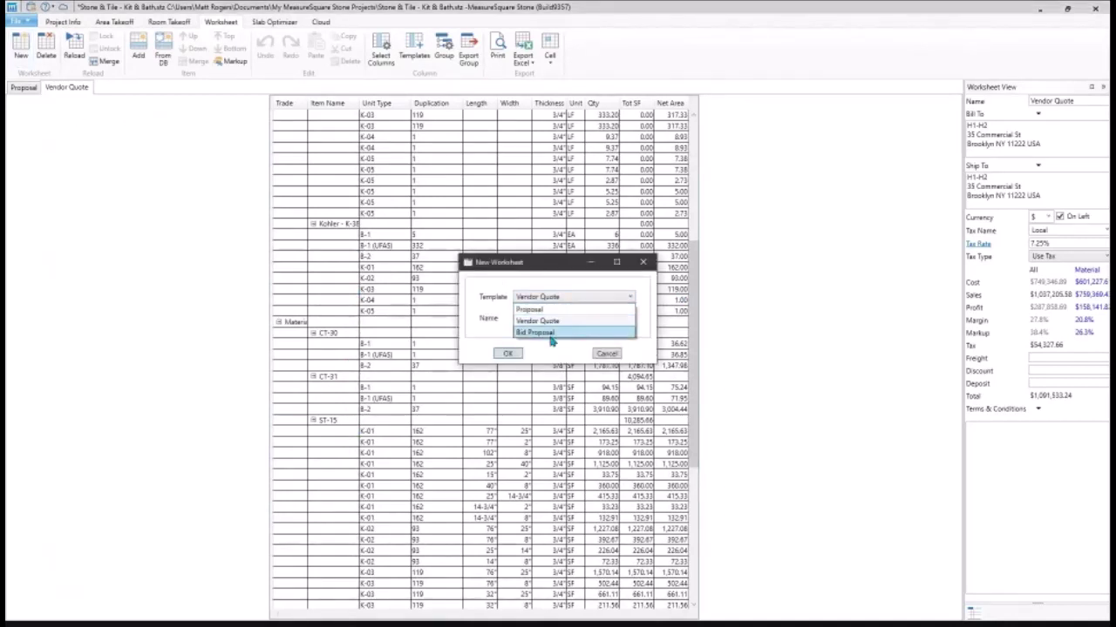
click(549, 333)
click(507, 355)
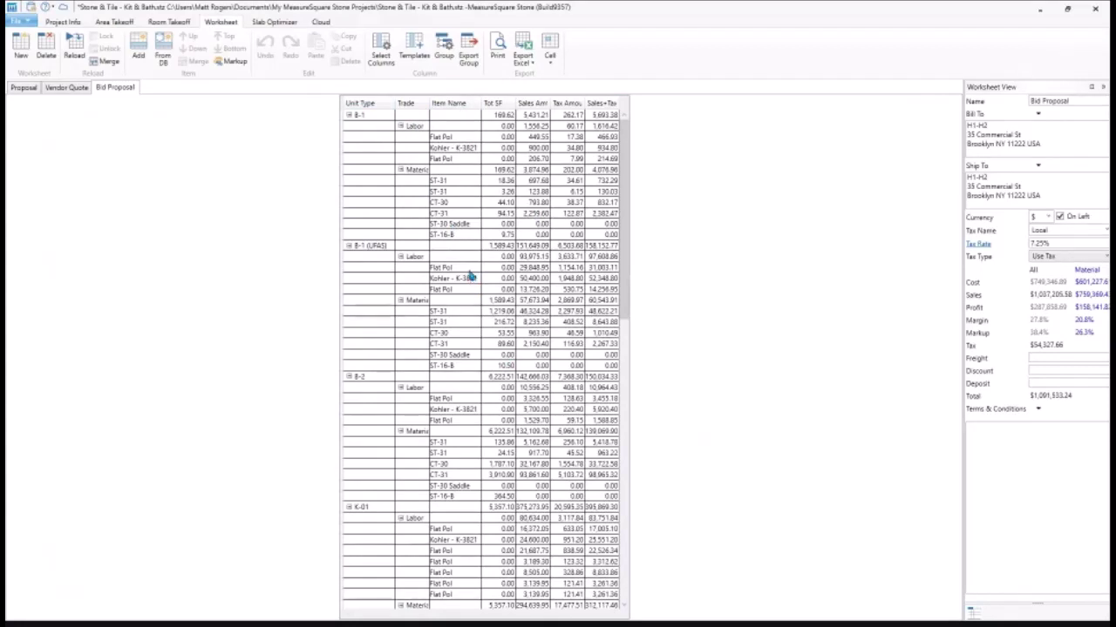
Step: Add the Room Type column to the Bid Proposal worksheet
right_click(405, 106)
click(359, 177)
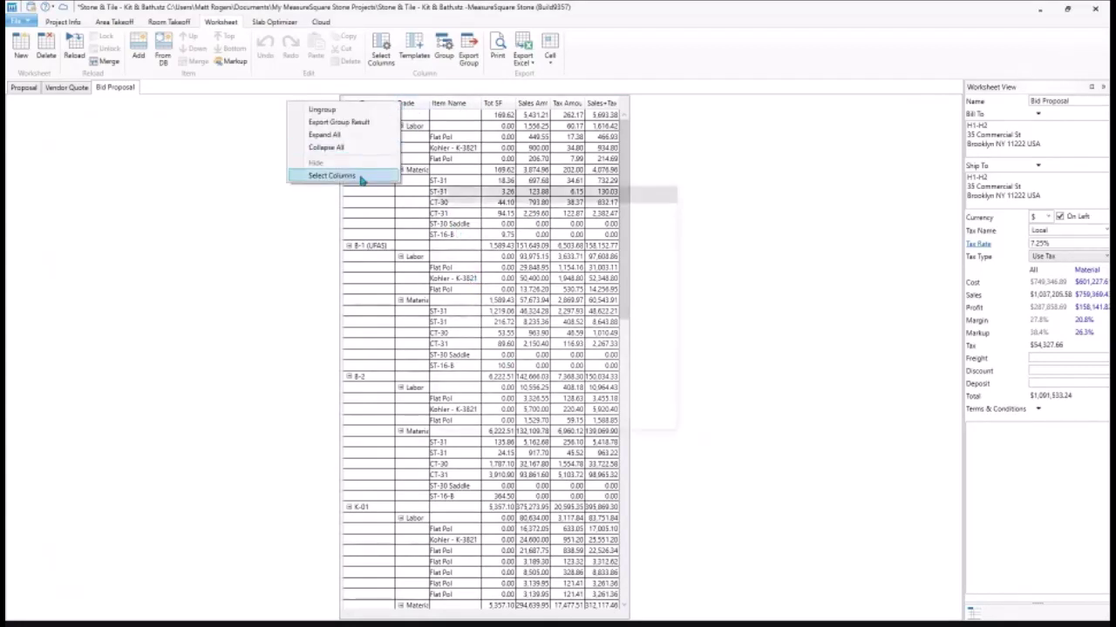
click(467, 254)
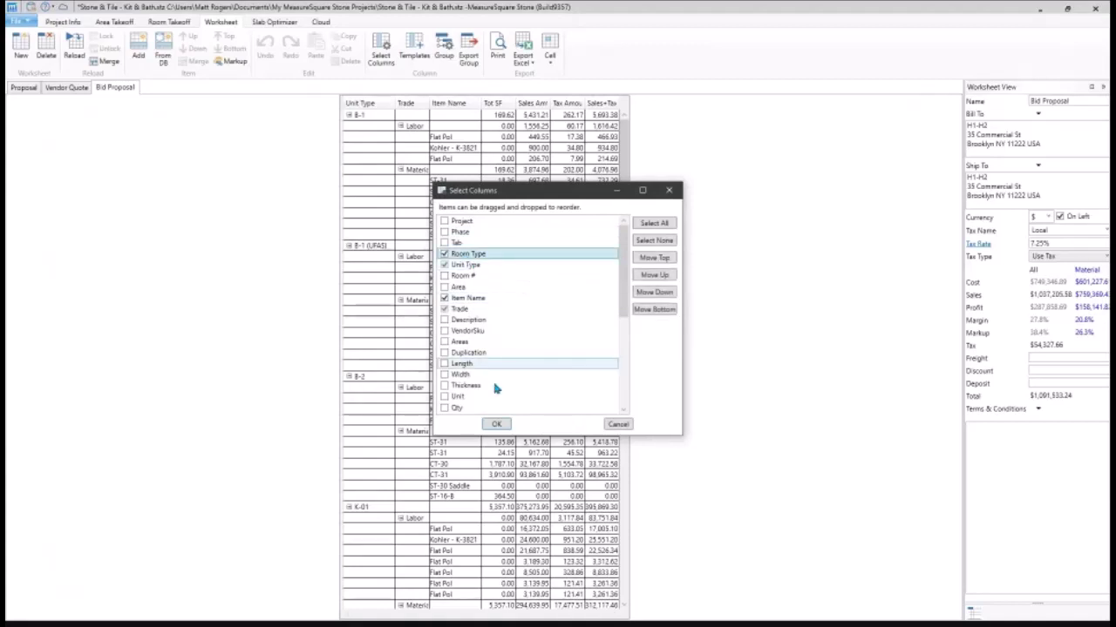
click(496, 424)
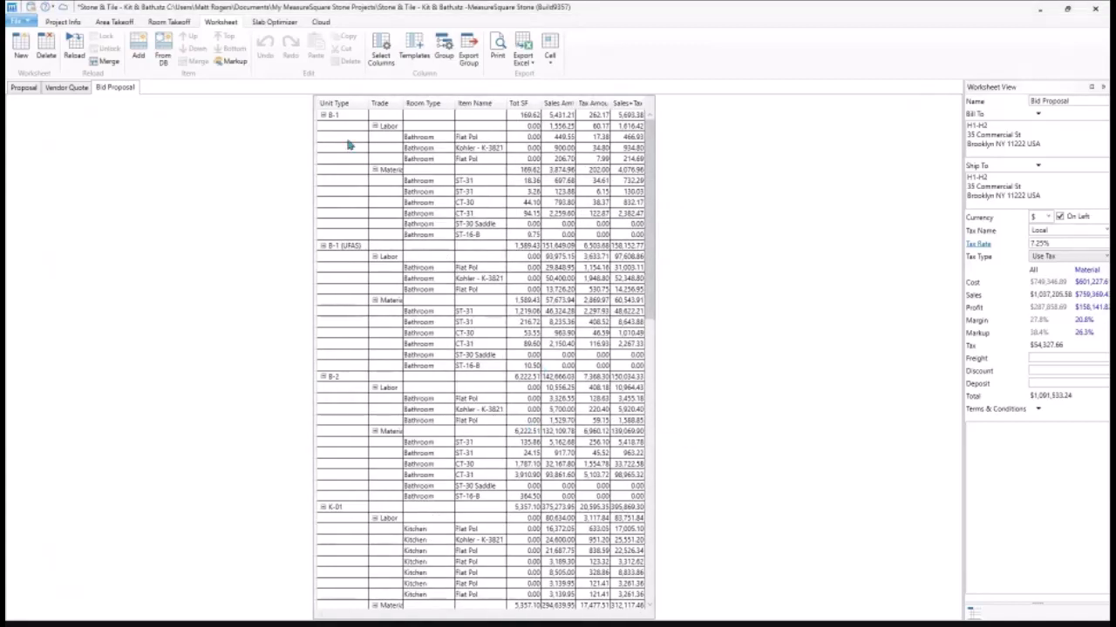
Step: Group the Bid Proposal by Room Type and make it the first grouping level, ahead of Unit Type
right_click(423, 103)
click(406, 112)
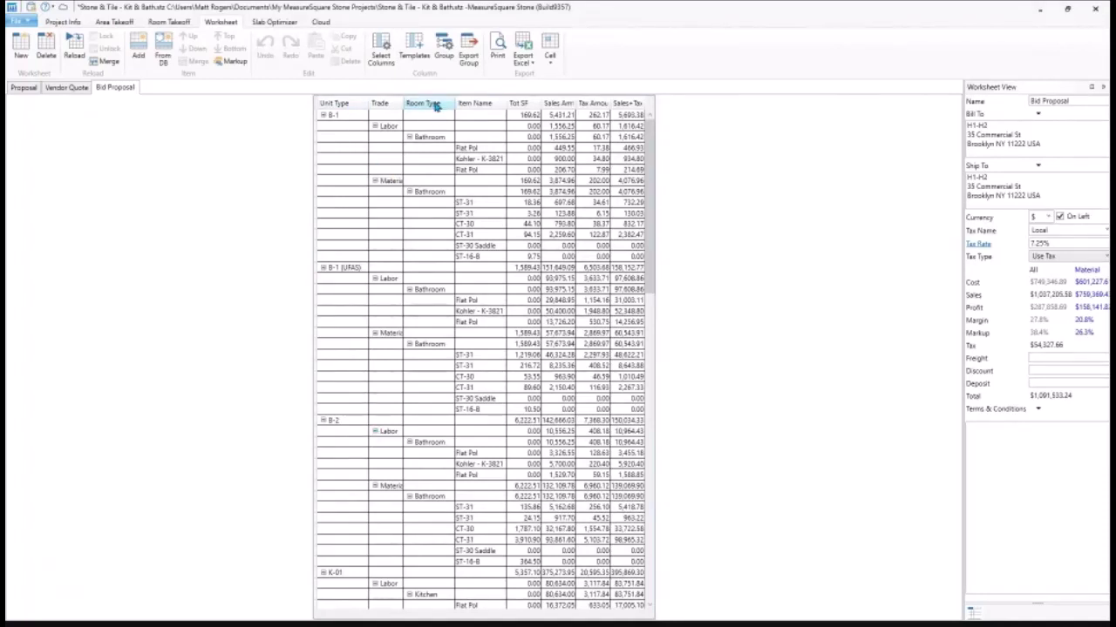
drag(436, 104, 333, 106)
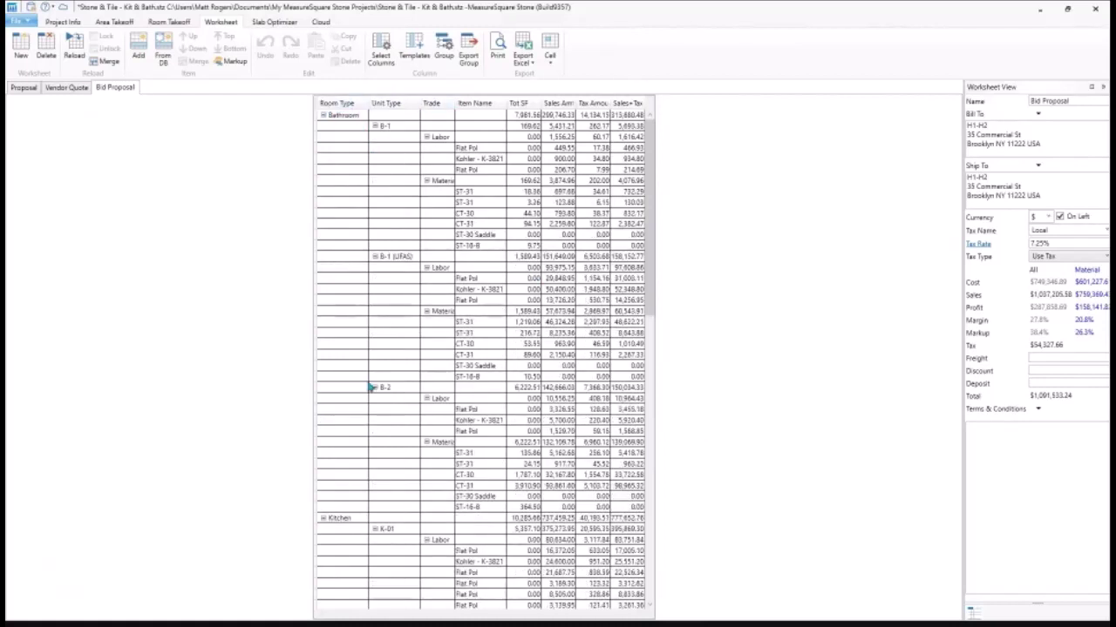
Step: Collapse the Bid Proposal to its room type subtotals and expand all groups again
right_click(346, 114)
click(304, 149)
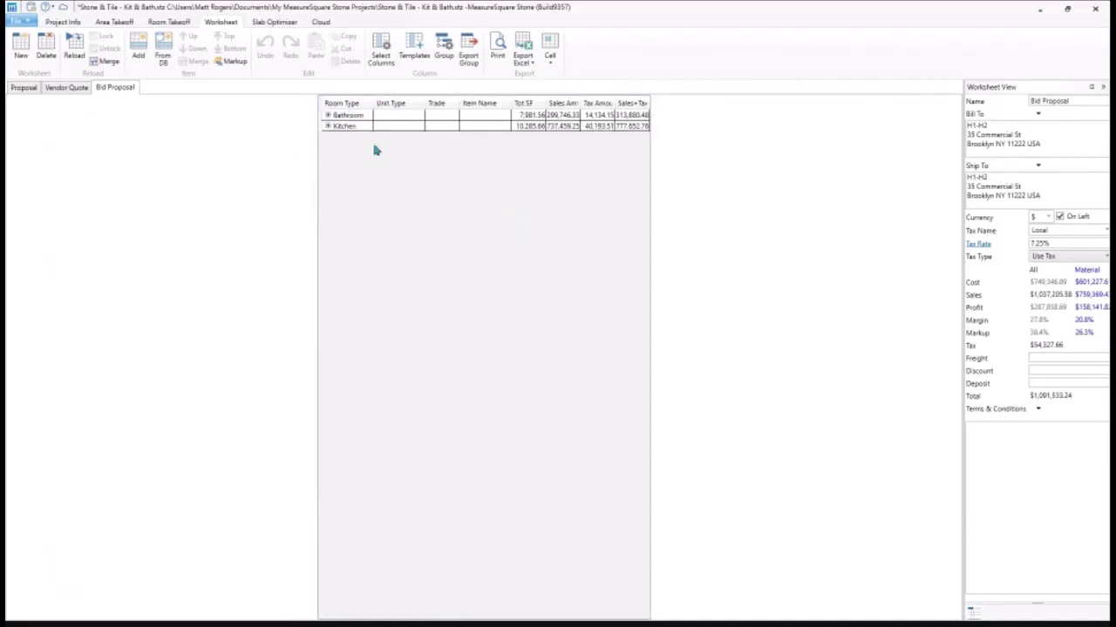
right_click(348, 103)
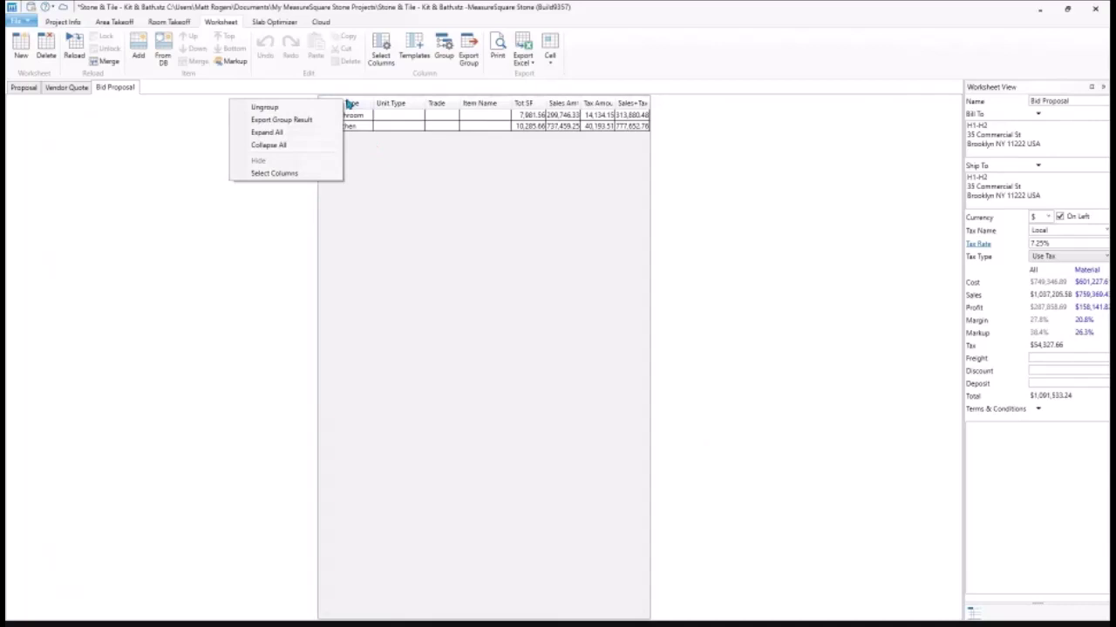
click(311, 135)
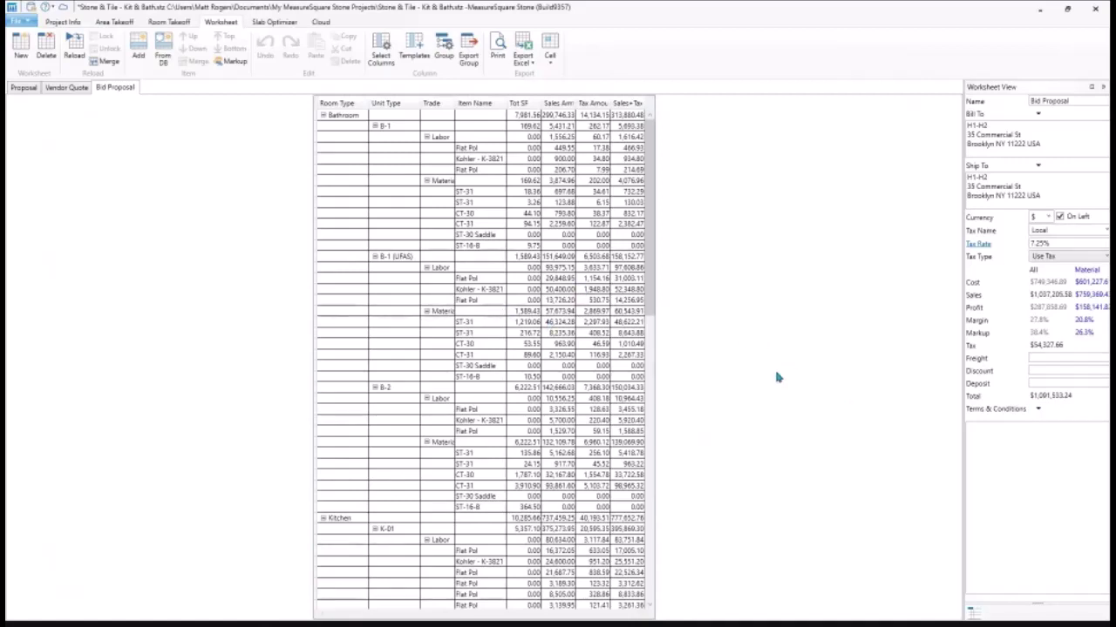
Step: Load the Bid Proposal worksheet data into the Slab Optimizer
click(274, 22)
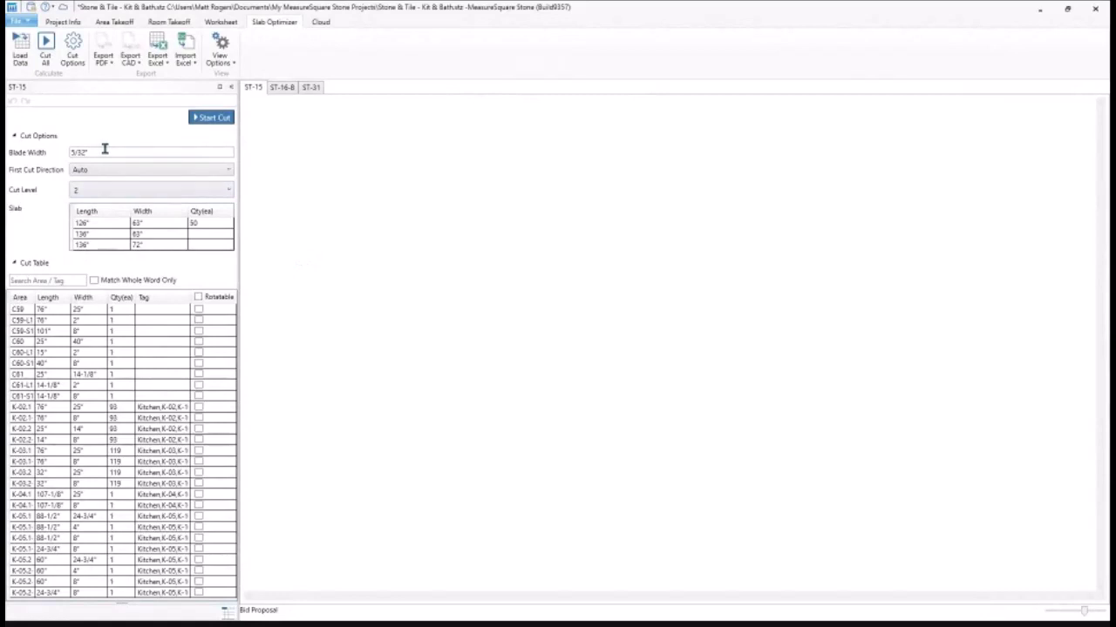
click(19, 56)
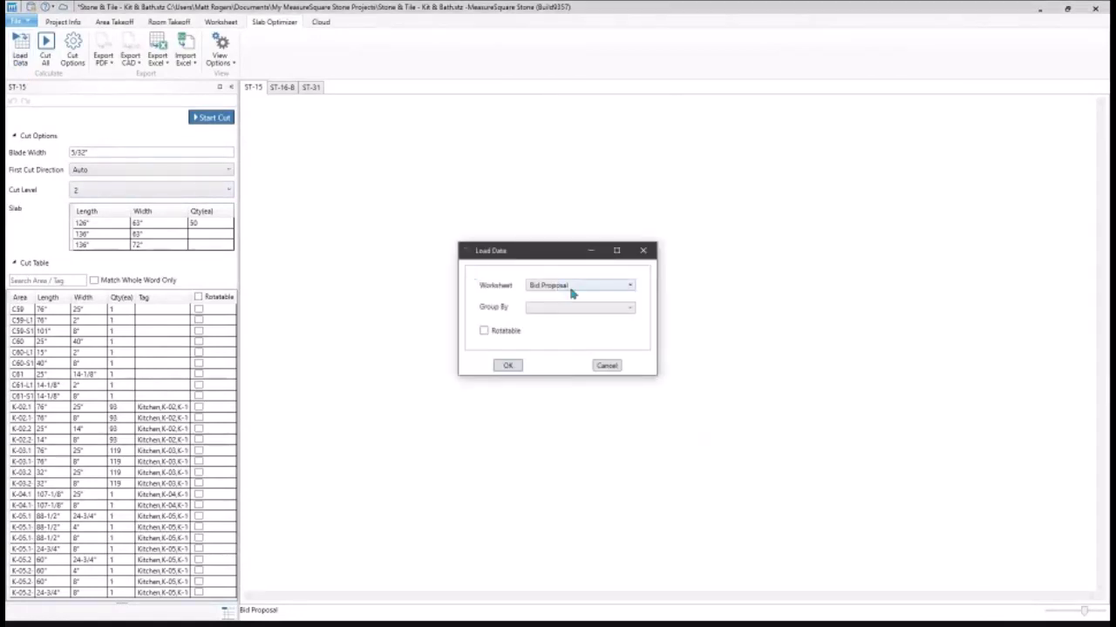
click(509, 366)
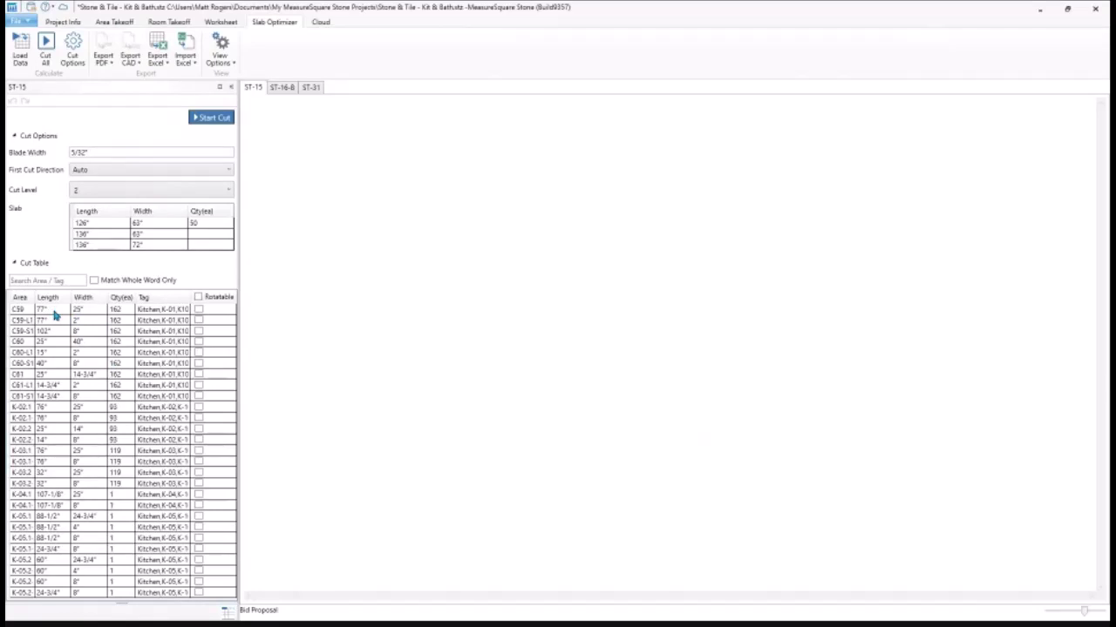
Step: Delete the 136" by 72" slab row for ST-15 and set the remaining 136" slab's width to 72"
click(112, 246)
right_click(114, 250)
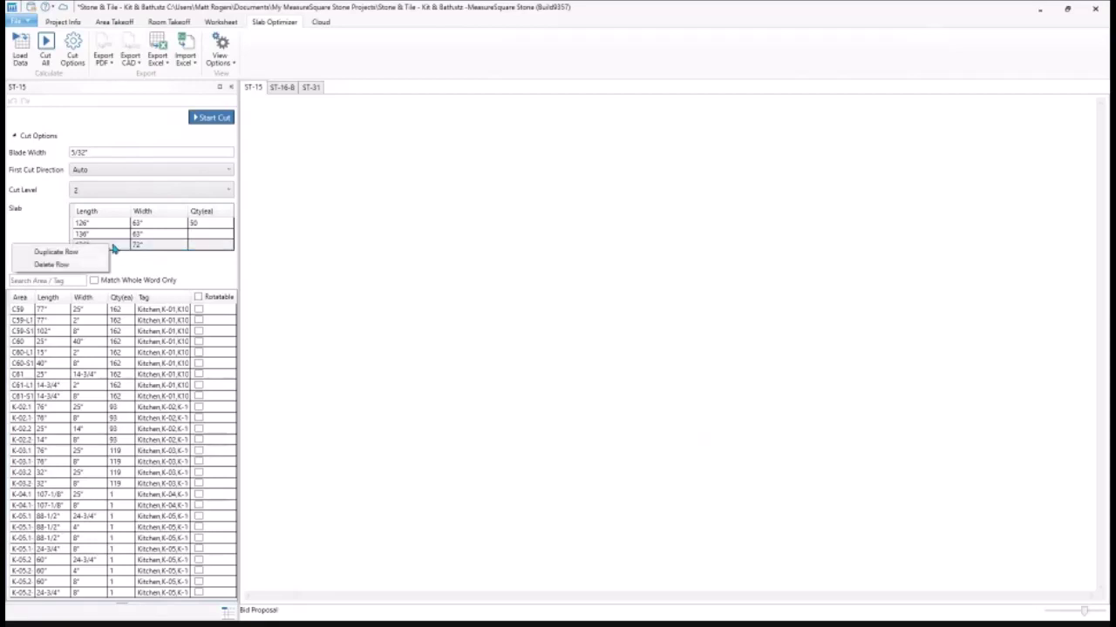
click(62, 265)
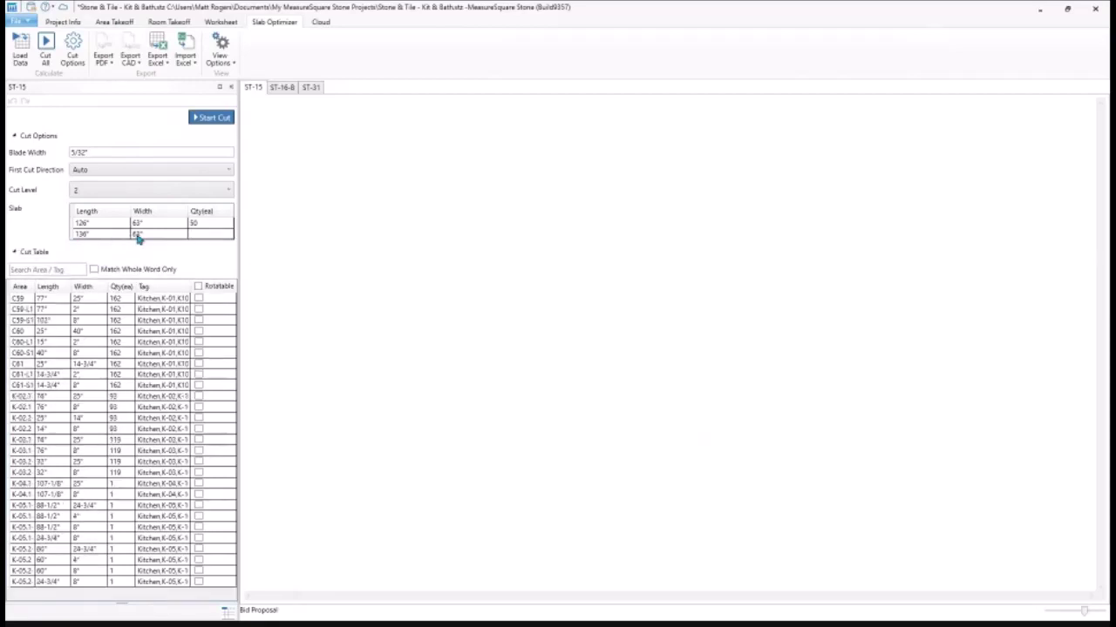
click(135, 235)
text(7)
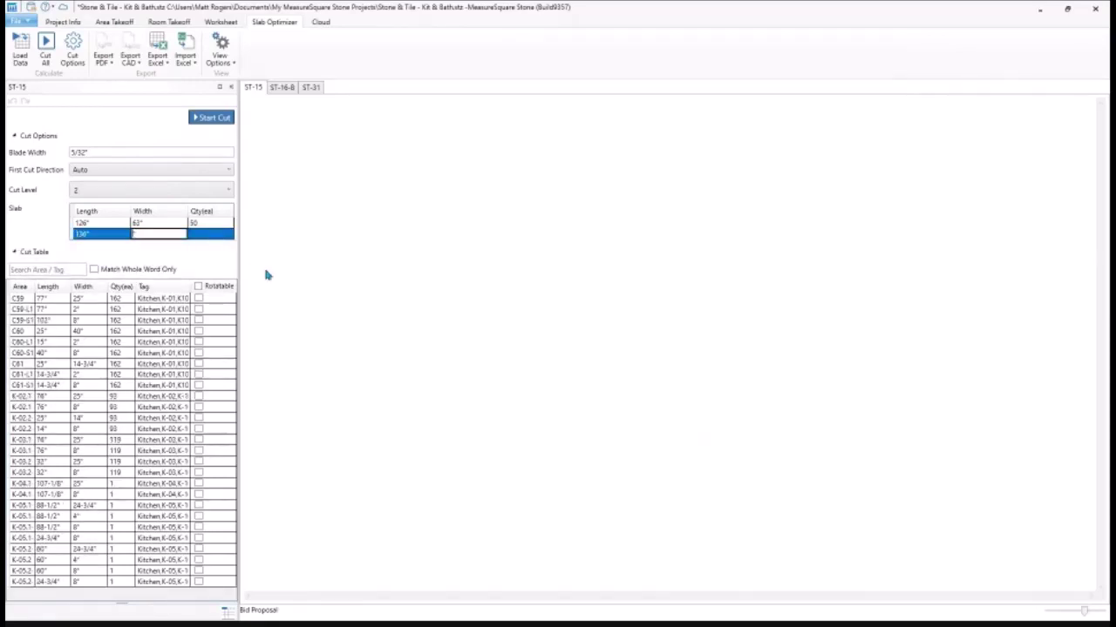
text(2)
key(Return)
click(218, 224)
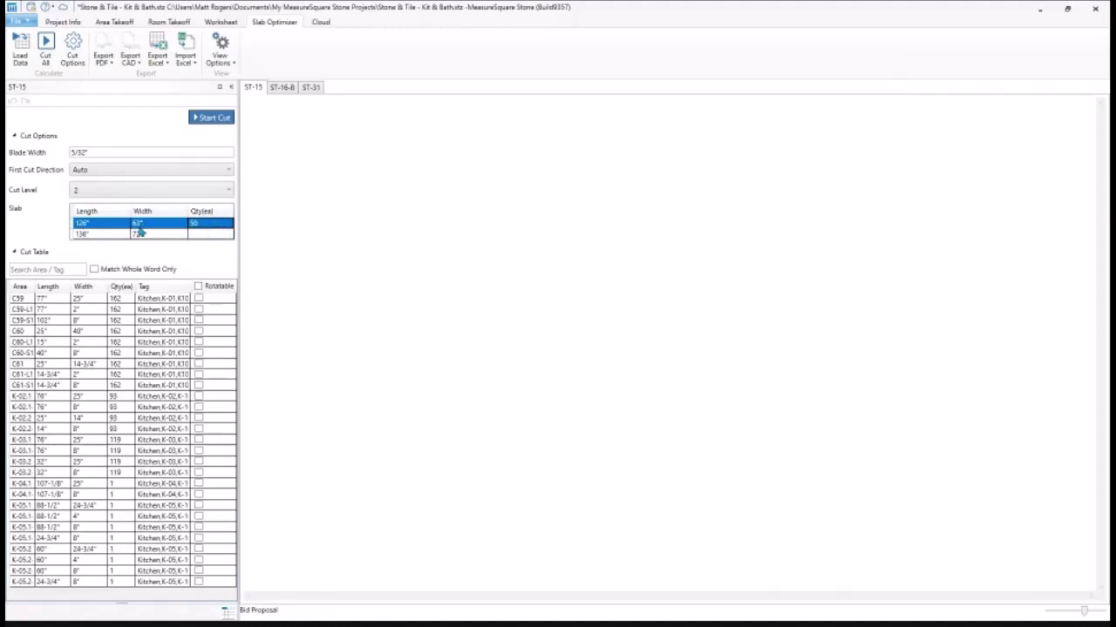
click(204, 238)
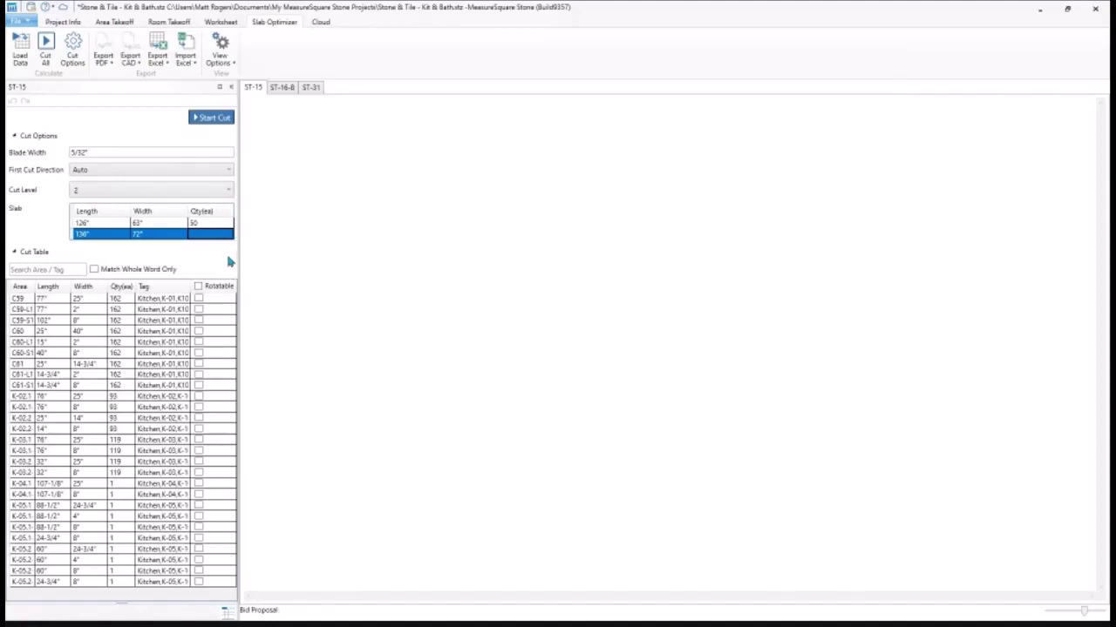
Step: Set the ST-15 cut level to 6 and run the slab cut optimization
click(222, 196)
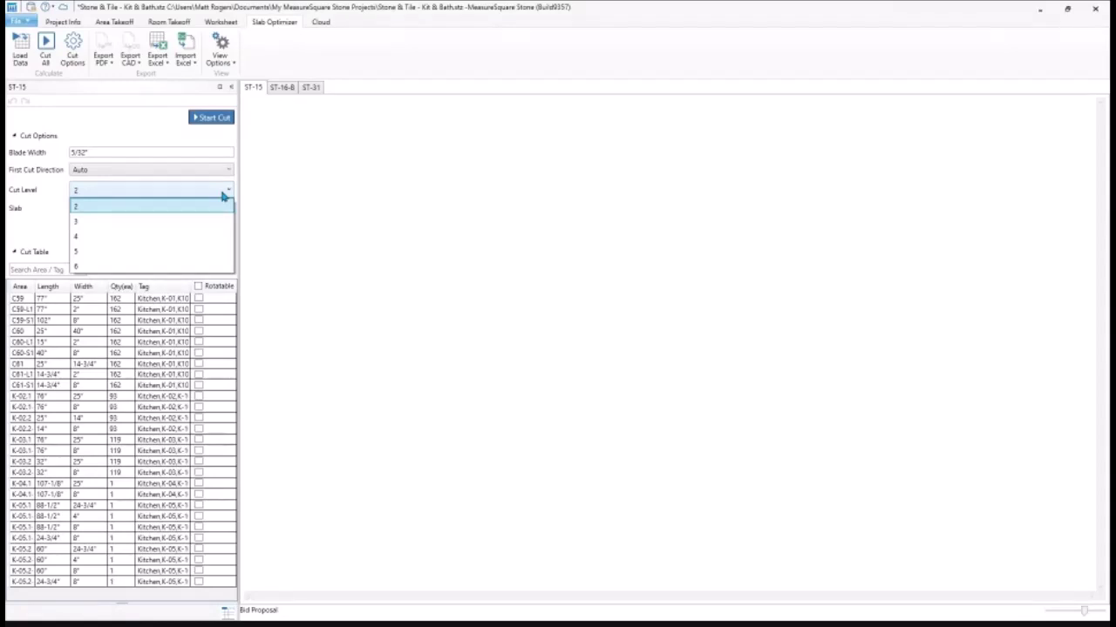
click(192, 266)
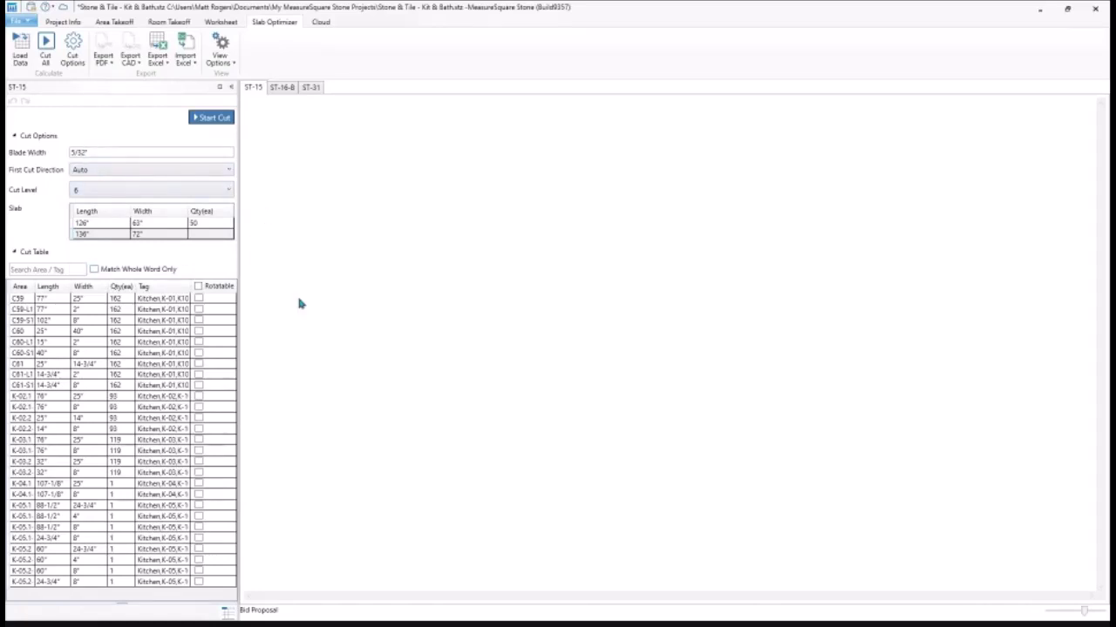
click(211, 122)
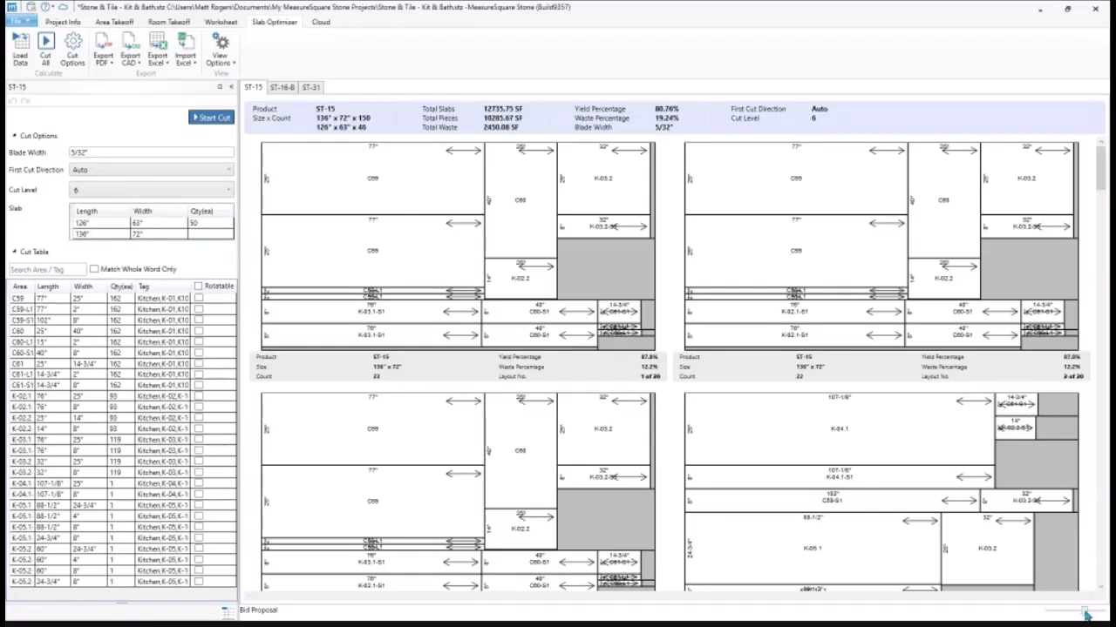
Step: Fit more ST-15 layouts in view and highlight the 76" by 25" K-02.1 piece across the slab cut layouts
mouse_move(1093, 615)
mouse_down()
mouse_move(1102, 615)
mouse_move(1079, 615)
mouse_up()
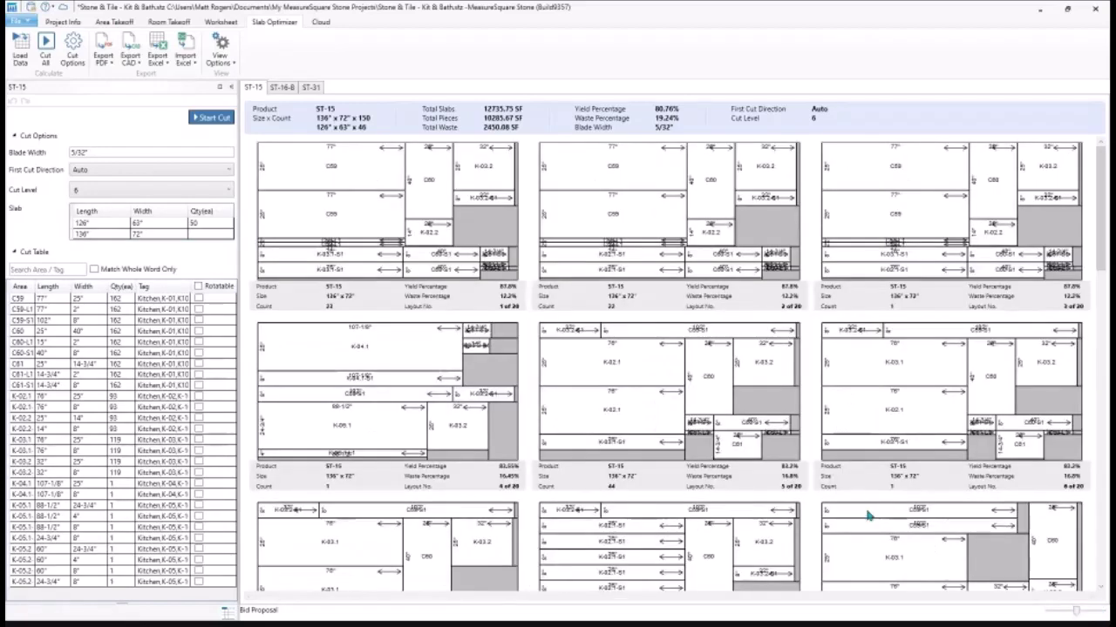
click(31, 396)
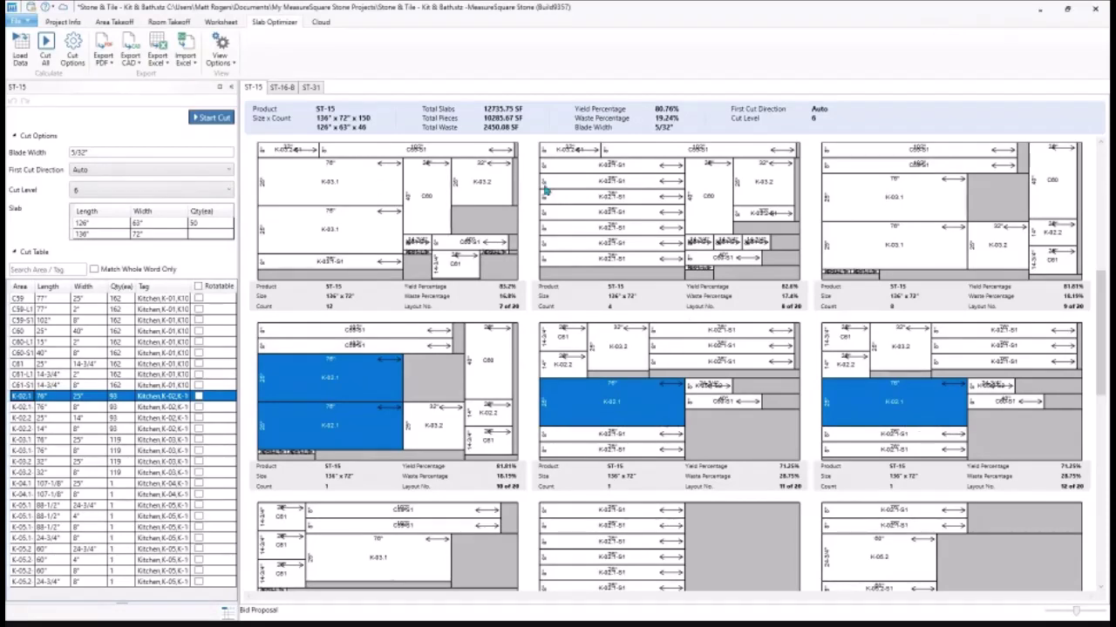
Step: Generate a print preview that includes all takeoff tabs but only the Bid Proposal worksheet
click(27, 21)
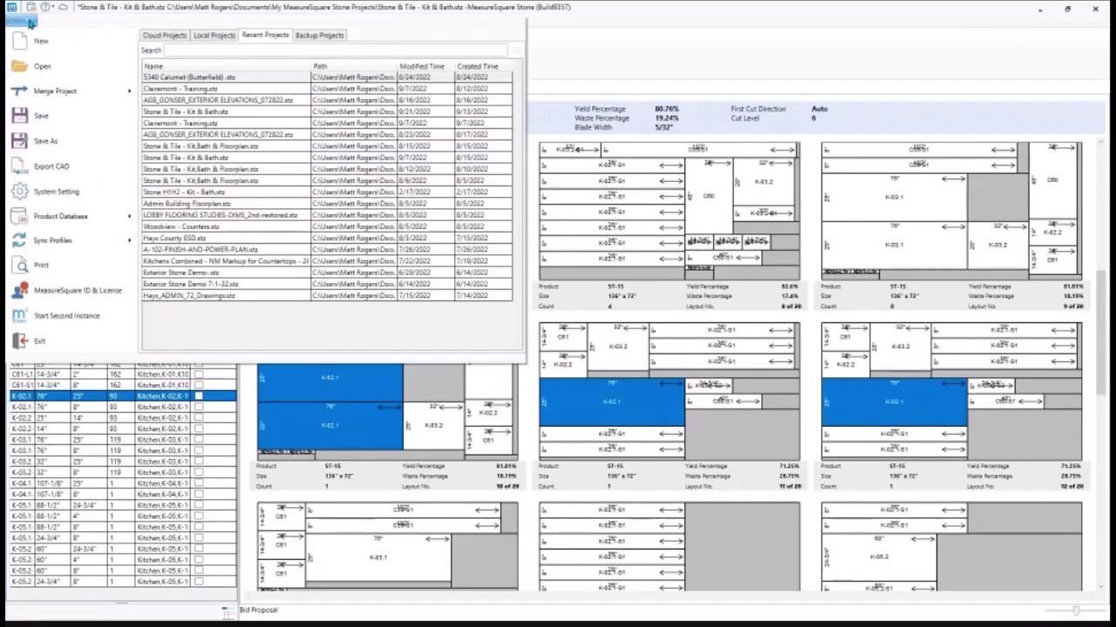
click(67, 268)
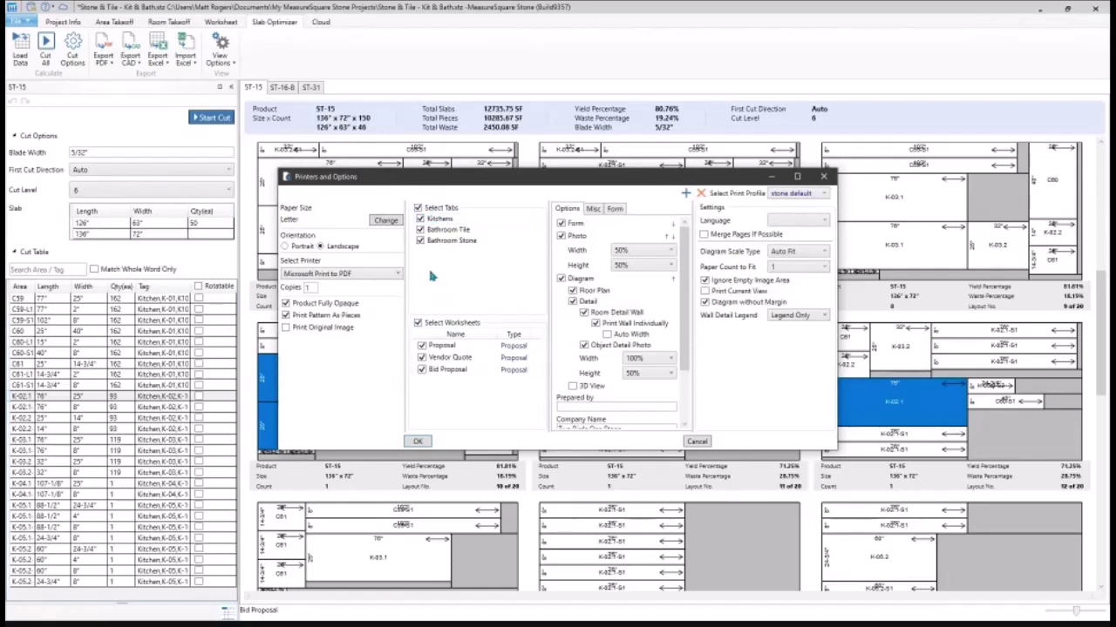
click(418, 324)
click(421, 370)
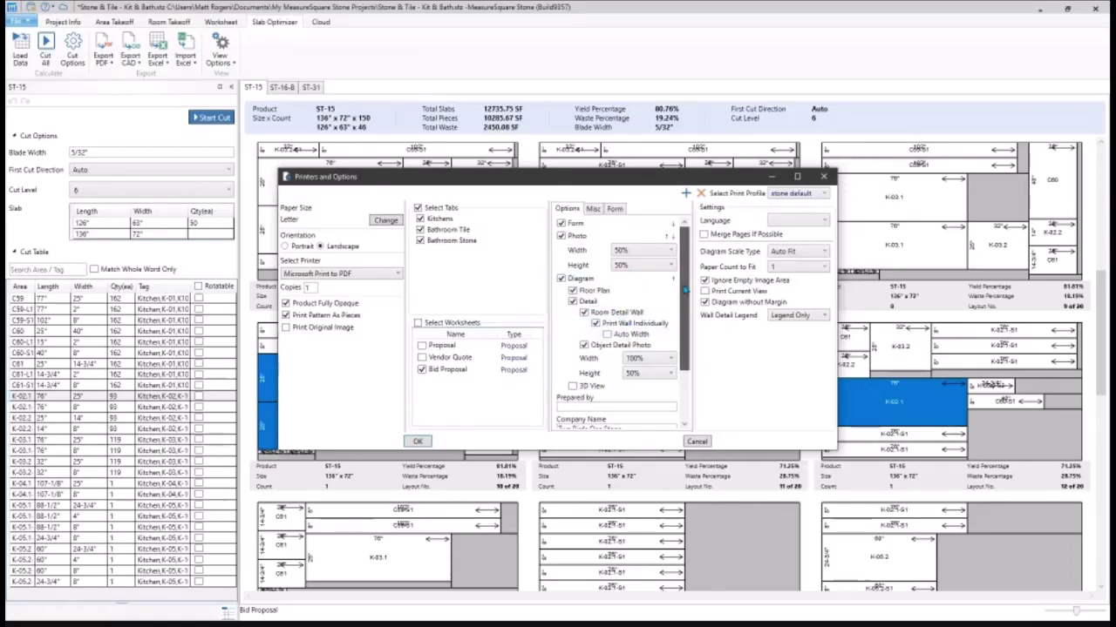
scroll(687, 317, down, 1)
drag(687, 317, 685, 398)
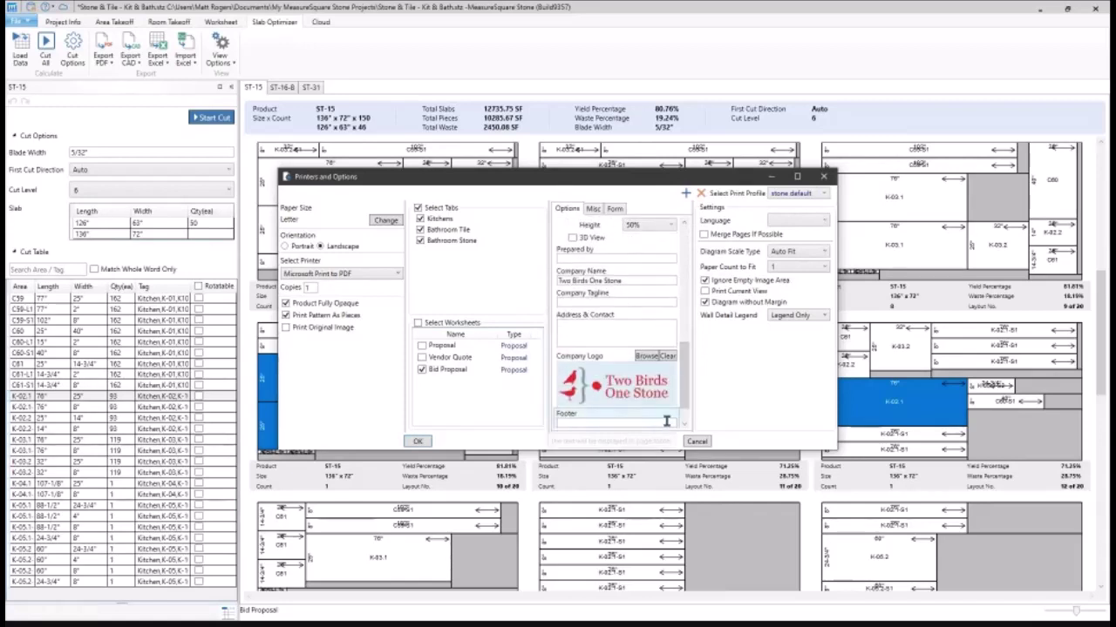
click(418, 443)
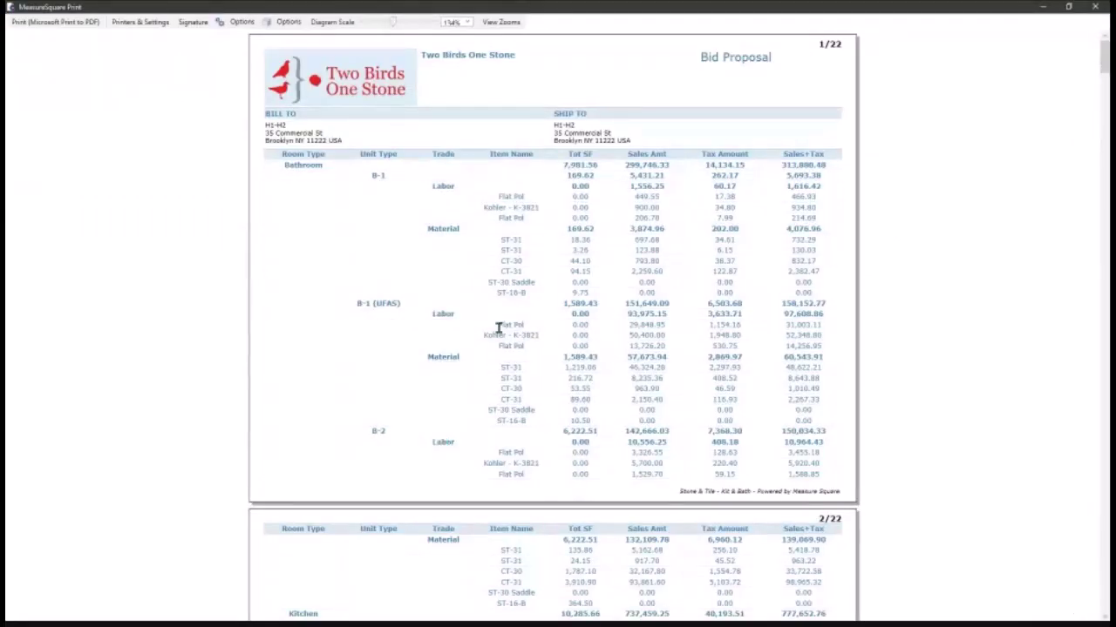
Step: Show the print preview at Whole Page and examine the Bid Proposal, kitchen countertop diagrams and B-1 bathroom floor and wall drawings
click(501, 22)
click(511, 95)
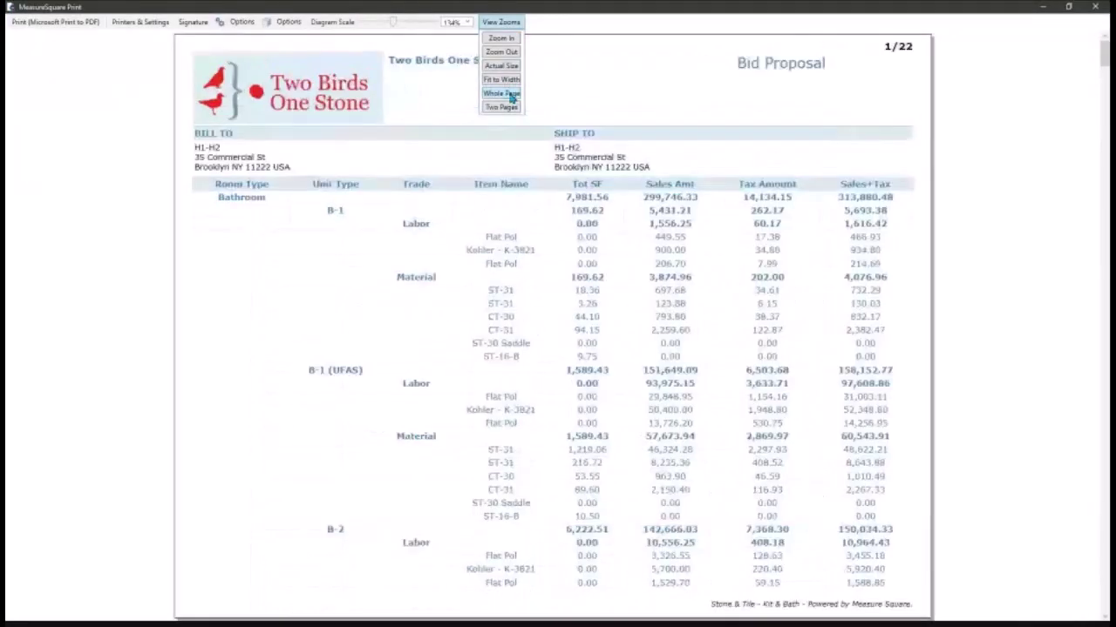
click(669, 154)
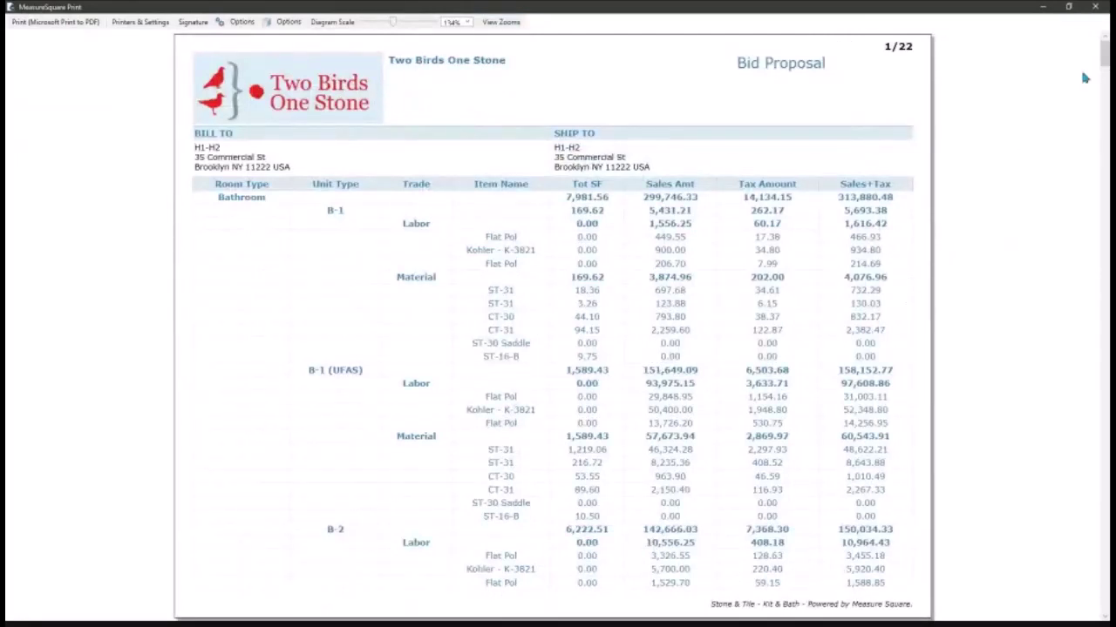
drag(1103, 54, 1105, 173)
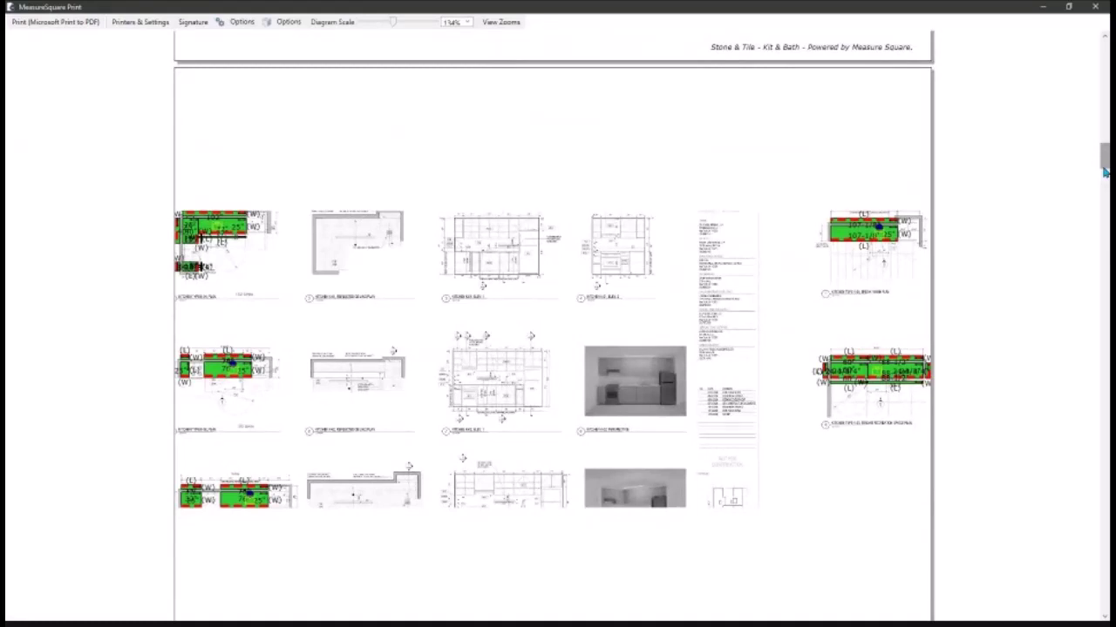
scroll(1022, 195, down, 5)
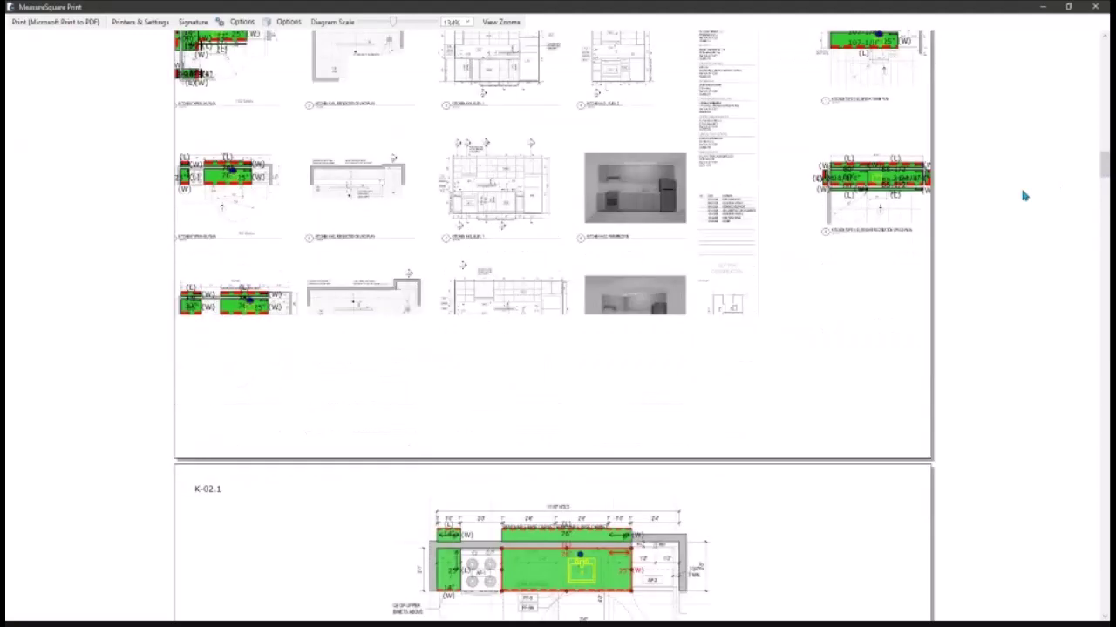
scroll(1024, 195, down, 3)
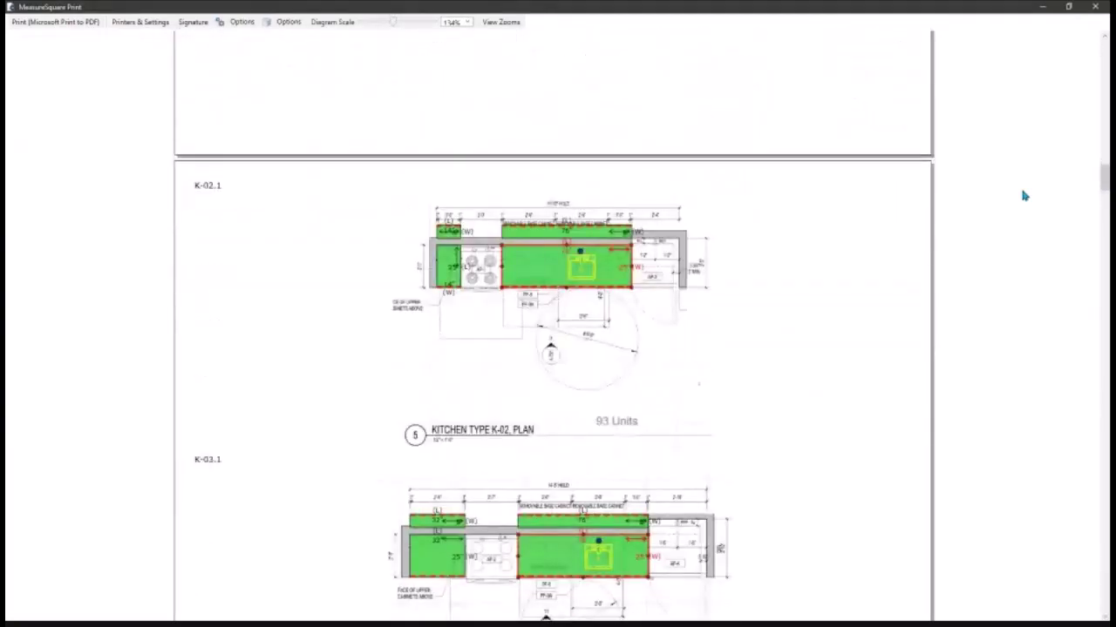
scroll(1024, 195, down, 1)
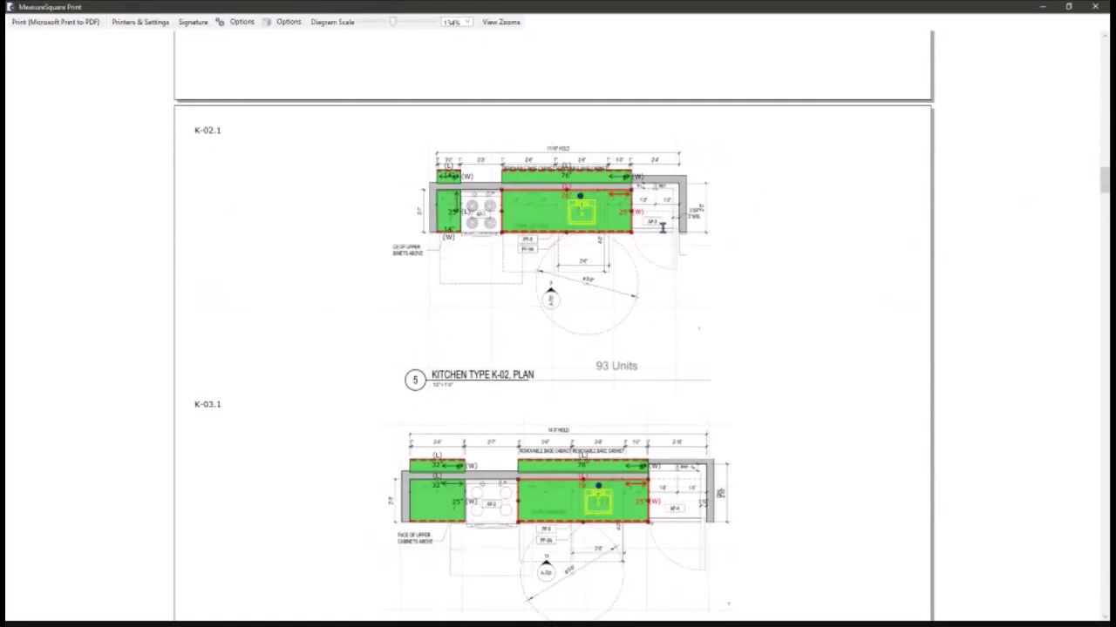
scroll(728, 236, down, 1)
drag(1104, 196, 1104, 268)
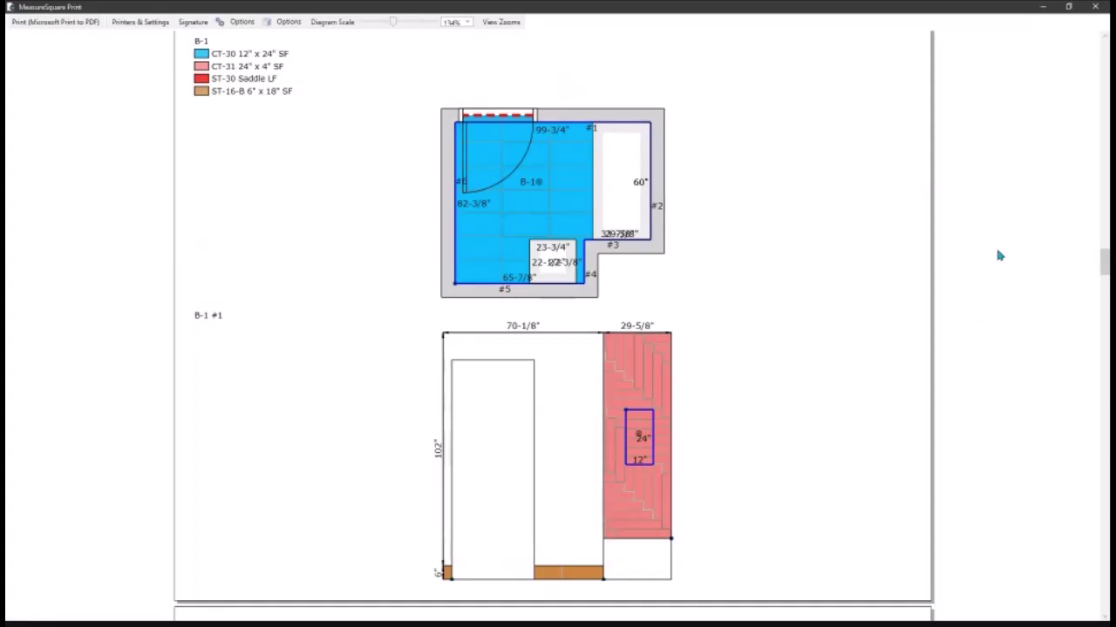
scroll(801, 284, down, 1)
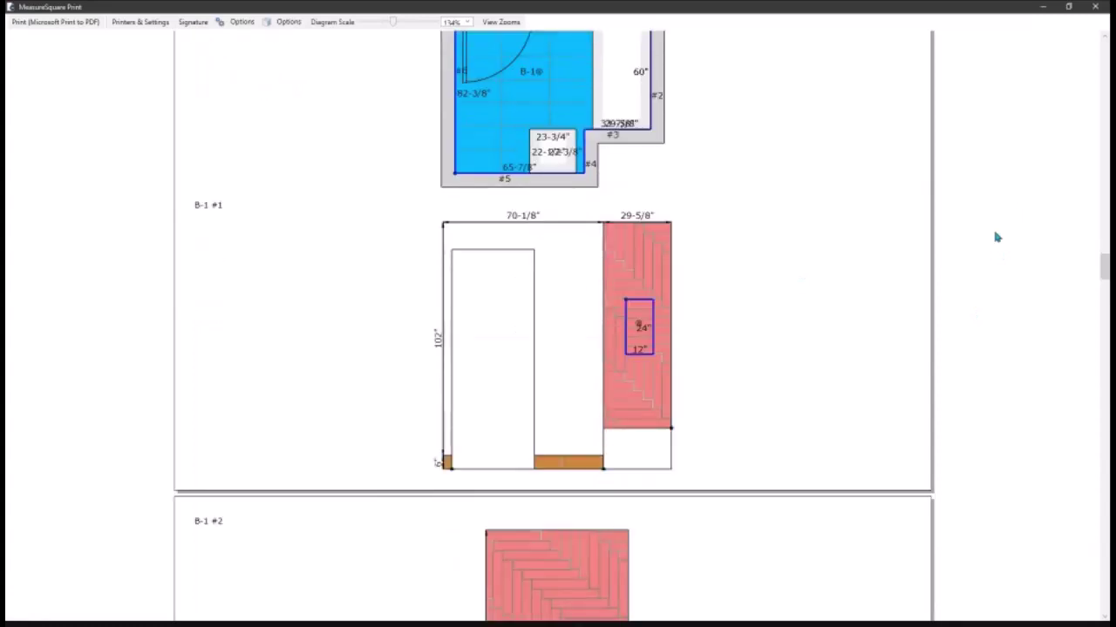